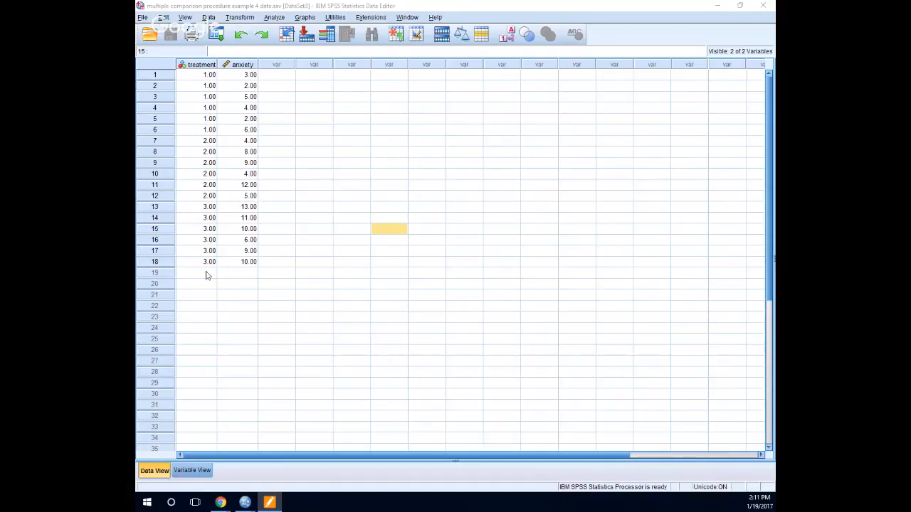
# Step: Look over the anxiety scores and the treatment group codes in the data set
pyautogui.click(242, 66)
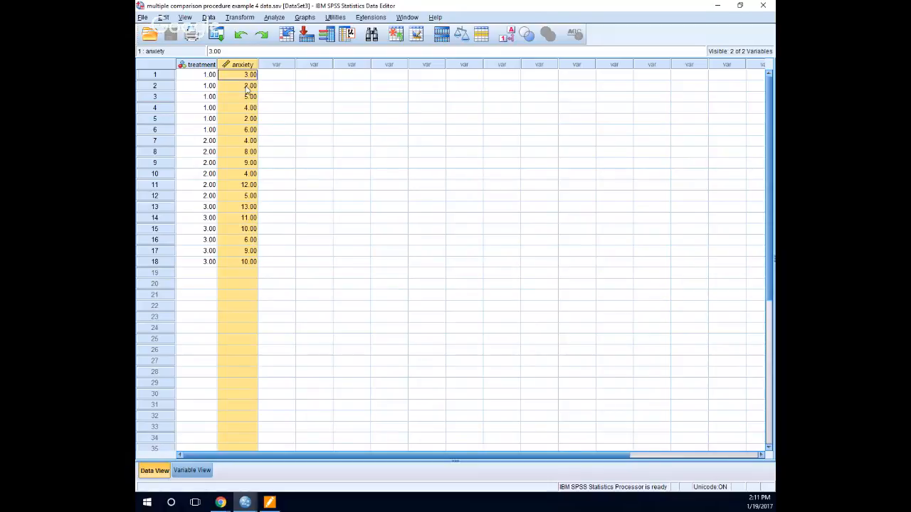
pyautogui.click(249, 85)
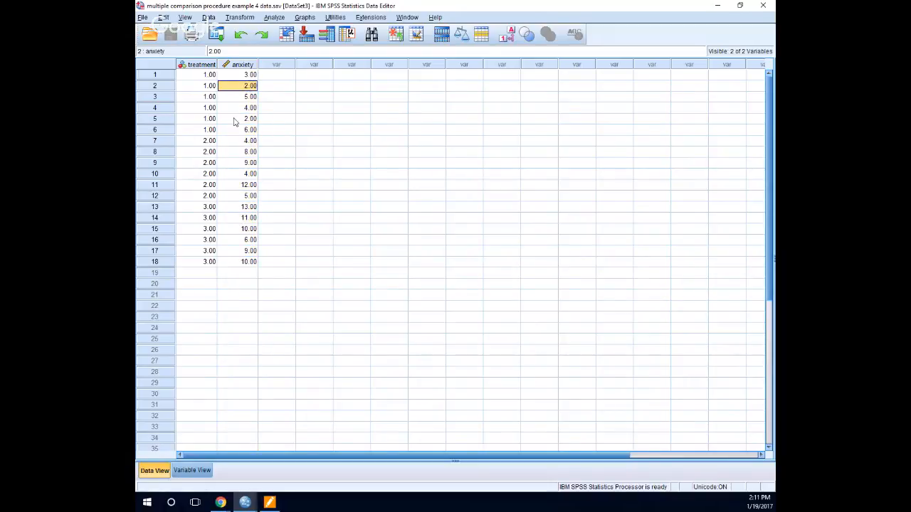
pyautogui.click(233, 65)
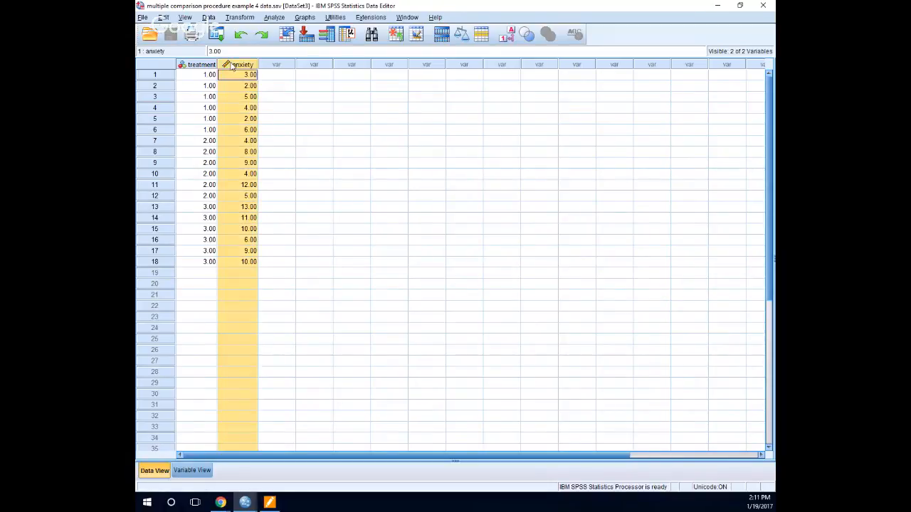
pyautogui.click(204, 121)
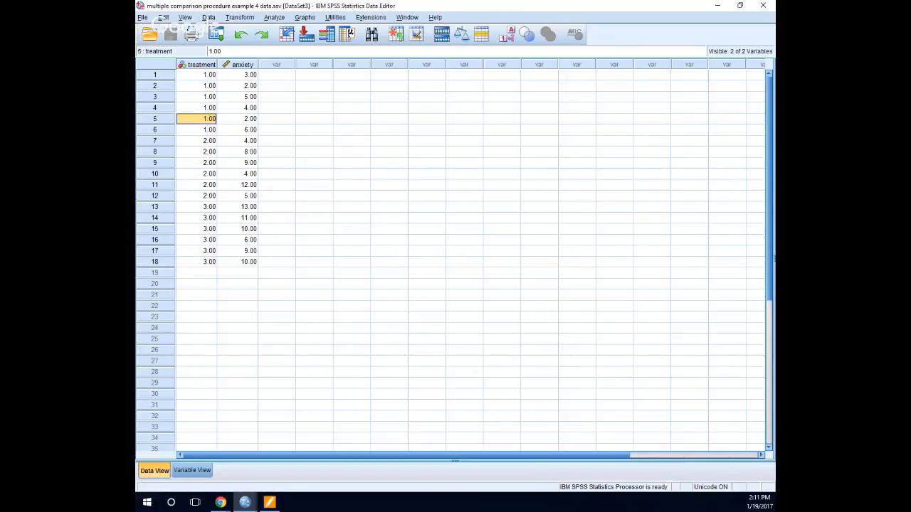
# Step: Check the measurement levels in the variable definitions, keeping treatment Nominal and anxiety Scale, and return to the data
pyautogui.hotkey('ctrl', 't')
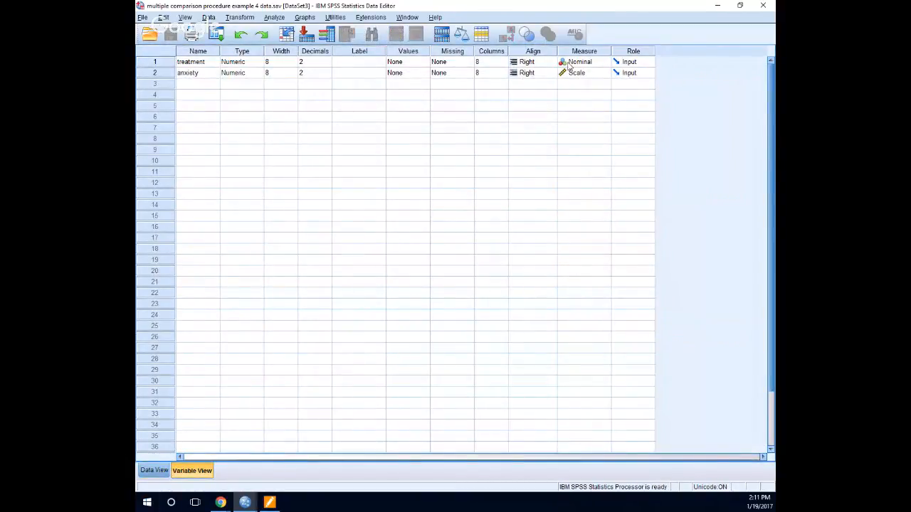
pyautogui.click(607, 62)
pyautogui.click(580, 92)
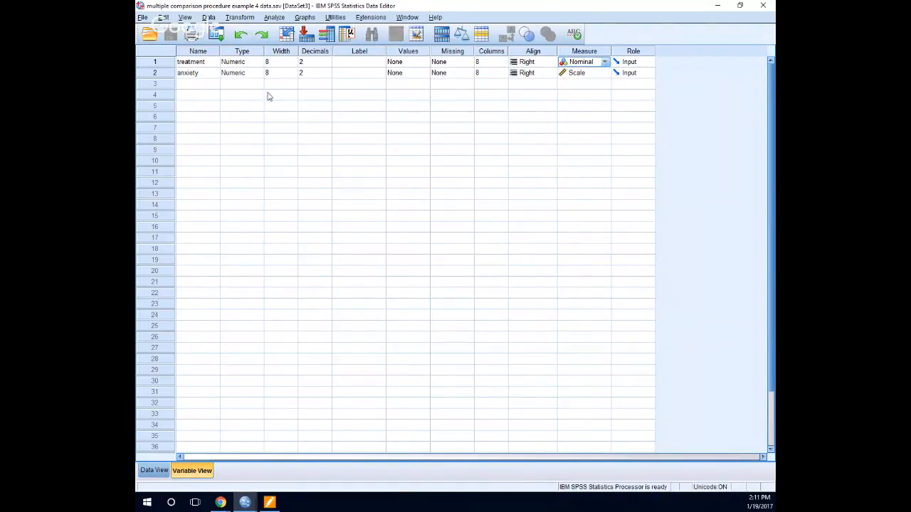
pyautogui.click(582, 73)
pyautogui.click(604, 73)
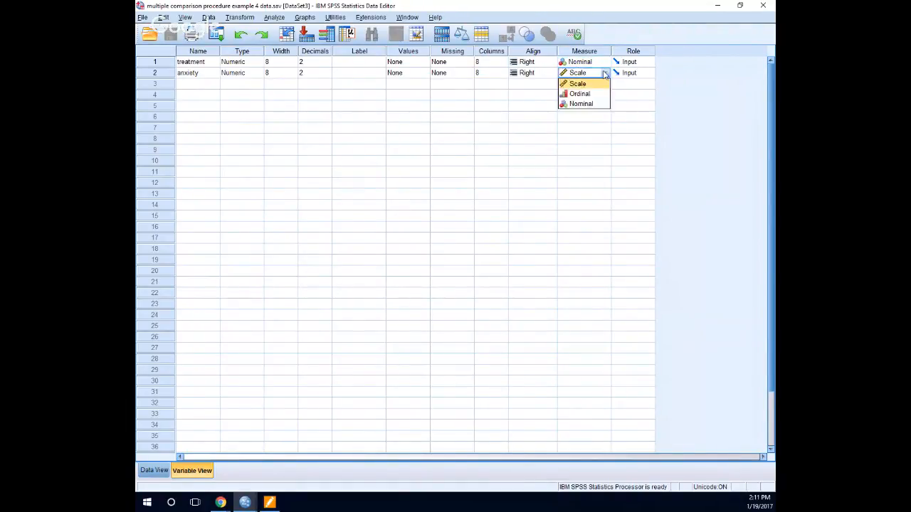
pyautogui.click(604, 73)
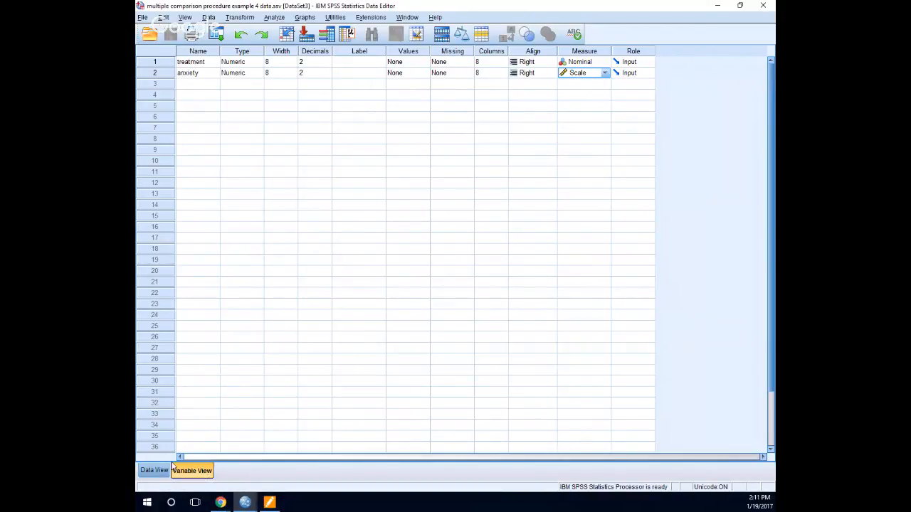
pyautogui.click(153, 471)
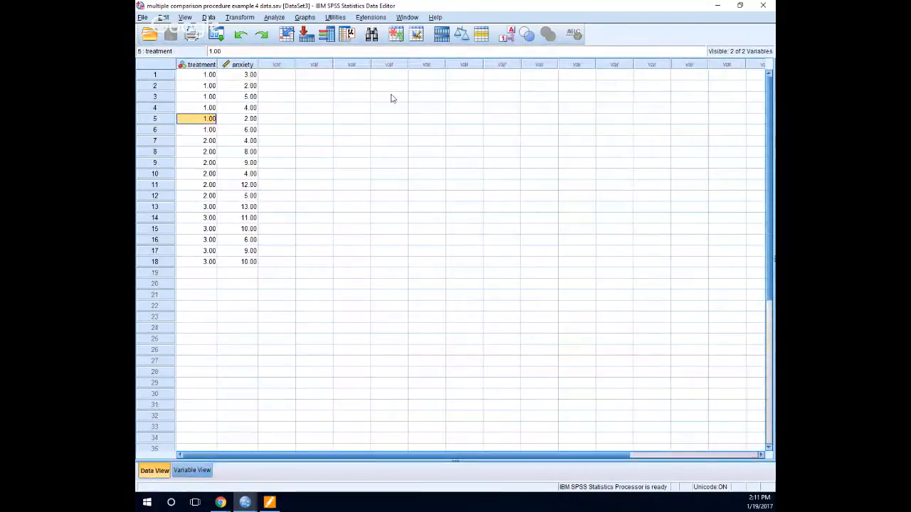
pyautogui.click(353, 120)
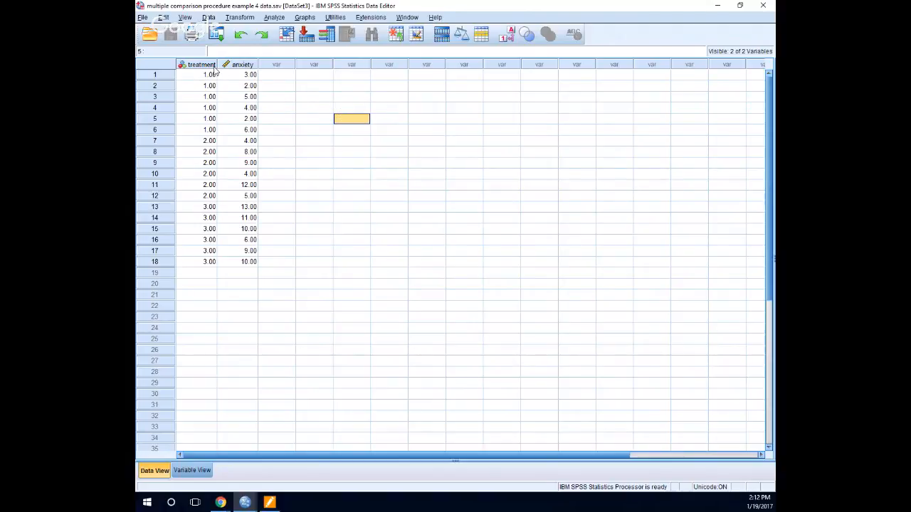
pyautogui.click(403, 218)
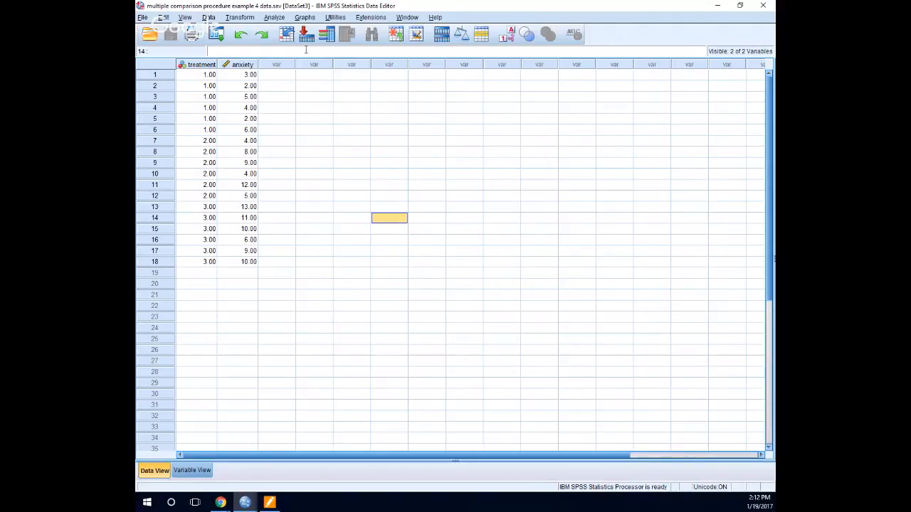
# Step: Set up a One-Way ANOVA with treatment as the factor and anxiety as the dependent variable
pyautogui.click(278, 19)
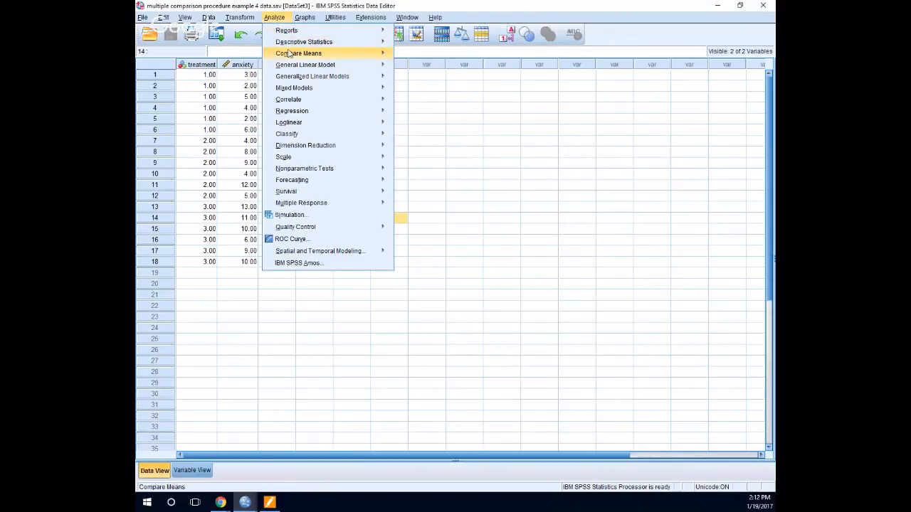
pyautogui.moveTo(289, 57)
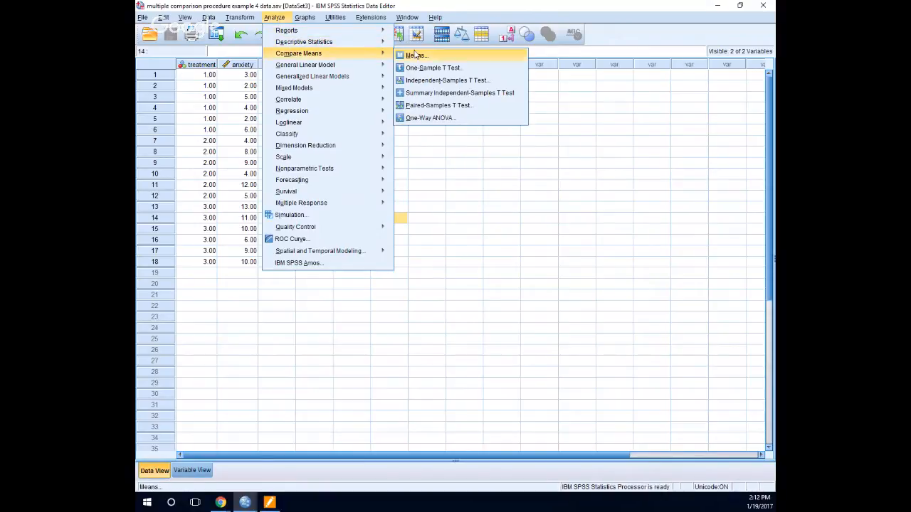
pyautogui.click(426, 121)
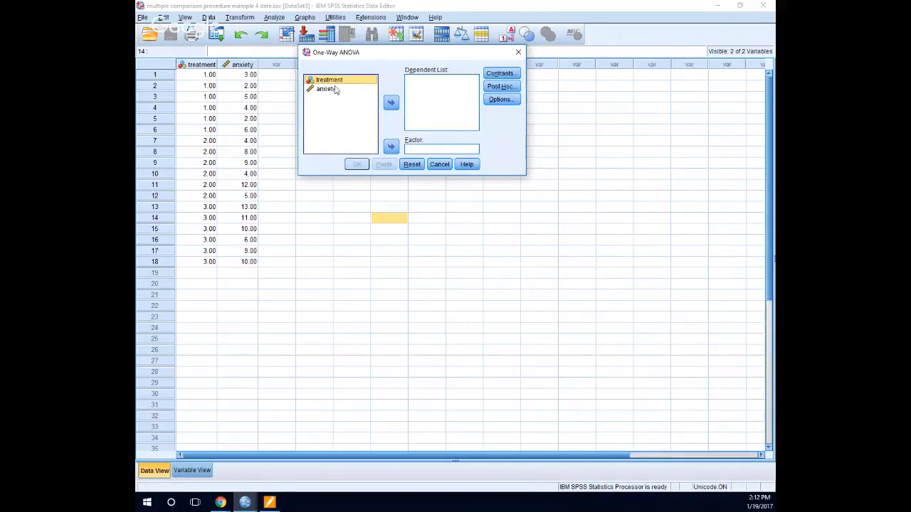
pyautogui.click(390, 148)
pyautogui.click(327, 82)
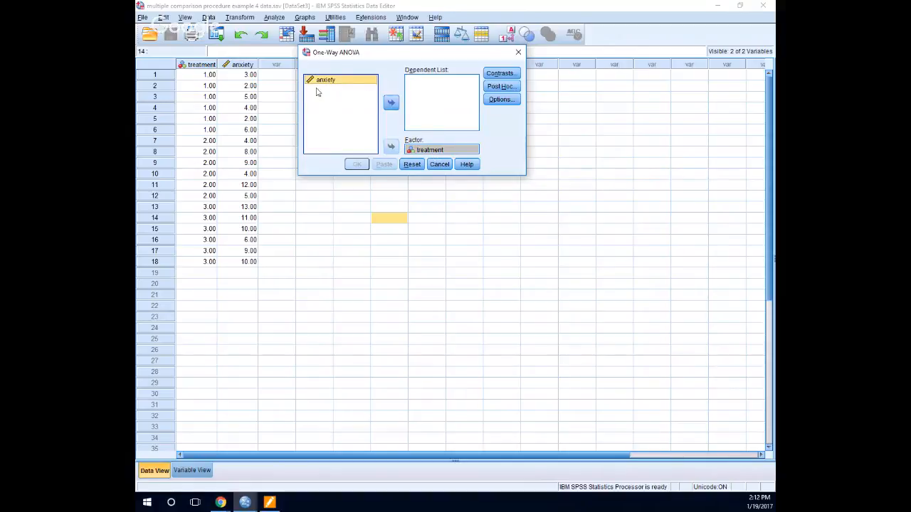
pyautogui.click(391, 103)
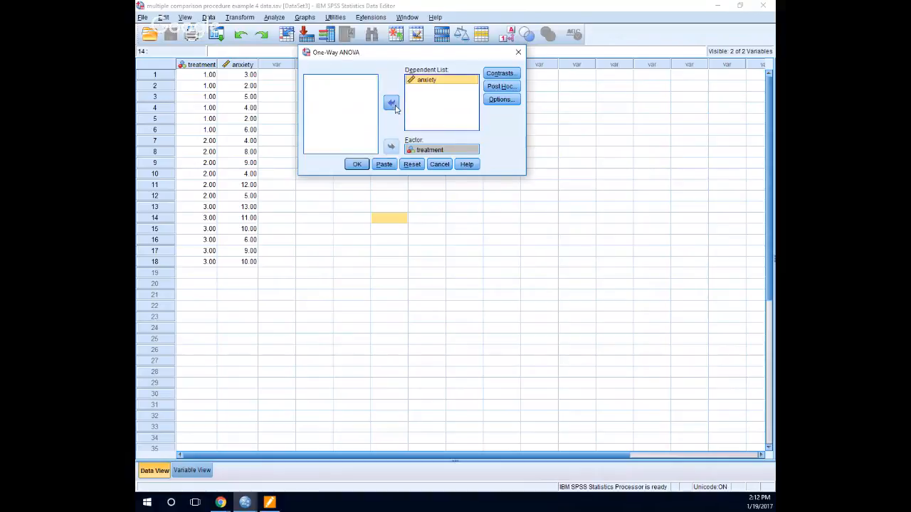
# Step: Enable the Descriptive, Homogeneity of variance test and Means plot options for the One-Way ANOVA
pyautogui.click(494, 99)
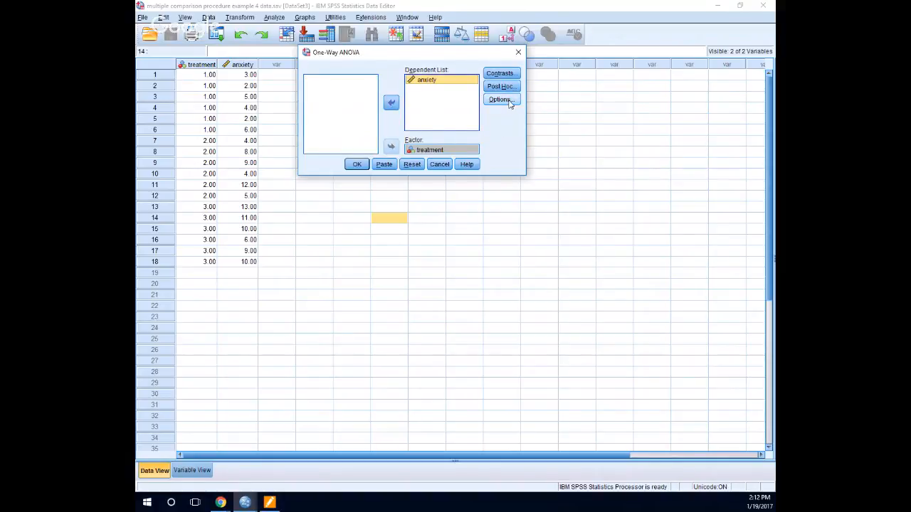
pyautogui.click(508, 102)
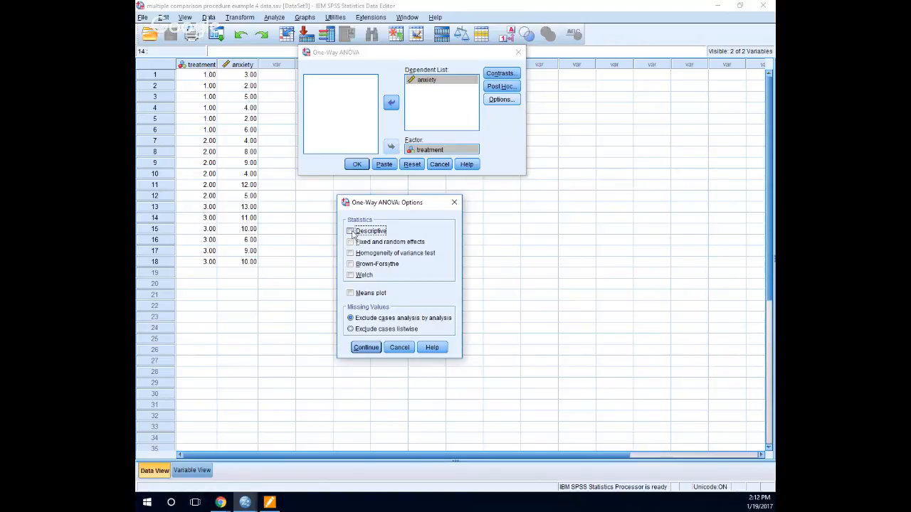
pyautogui.click(351, 232)
pyautogui.click(351, 254)
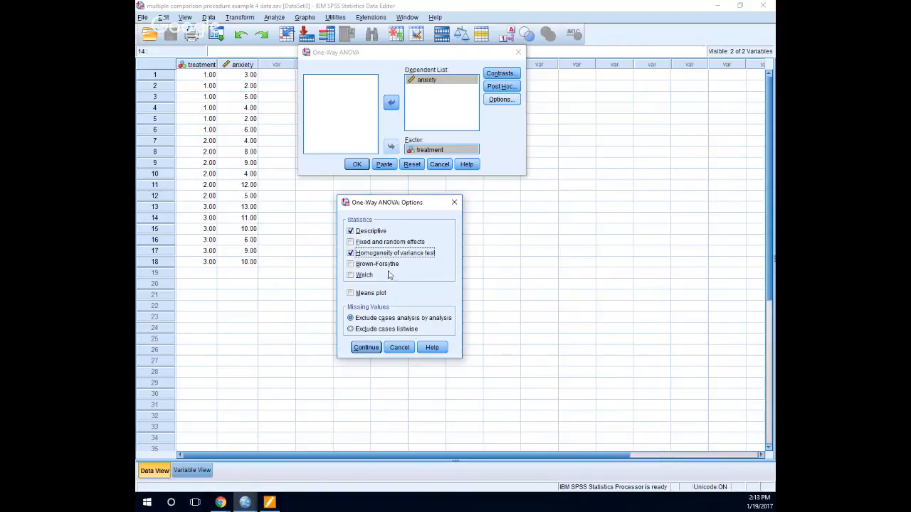
pyautogui.click(355, 294)
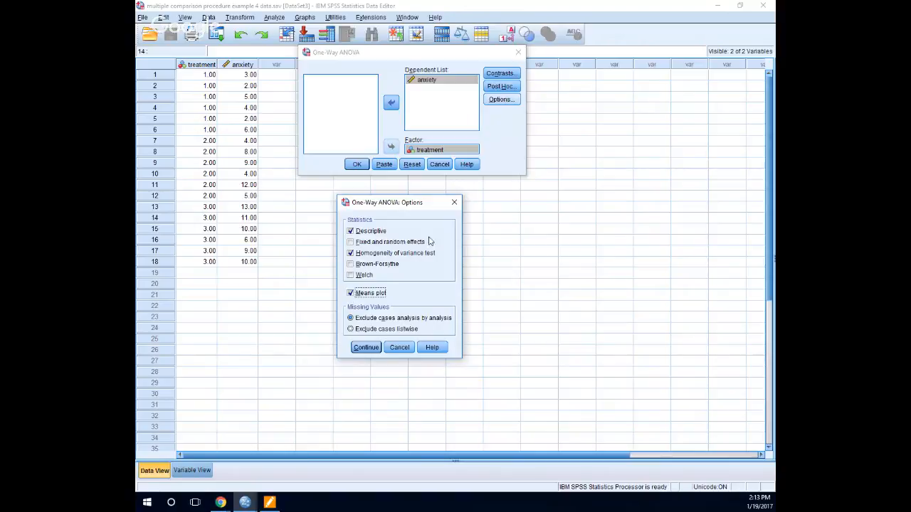
pyautogui.click(366, 349)
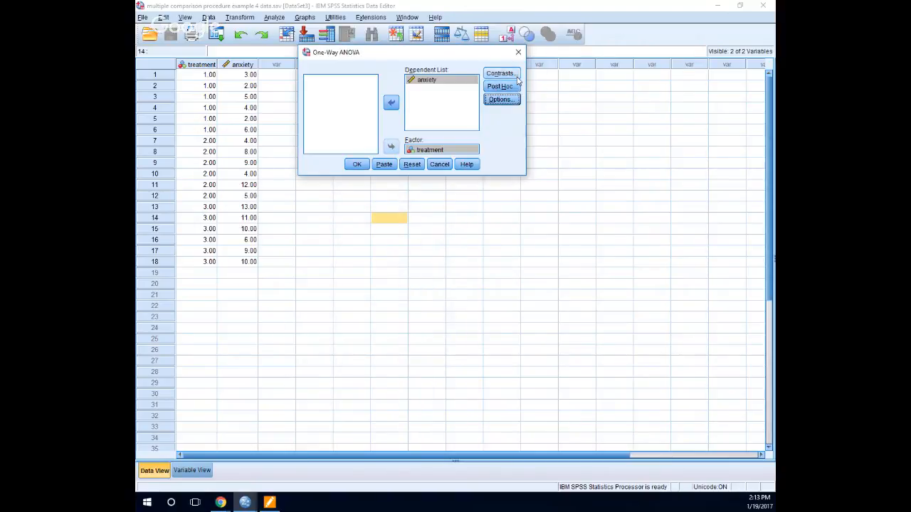
# Step: Open the One-Way ANOVA contrast settings and move their dialog below and beside the main dialog
pyautogui.click(516, 75)
pyautogui.moveTo(447, 44); pyautogui.dragTo(572, 117)
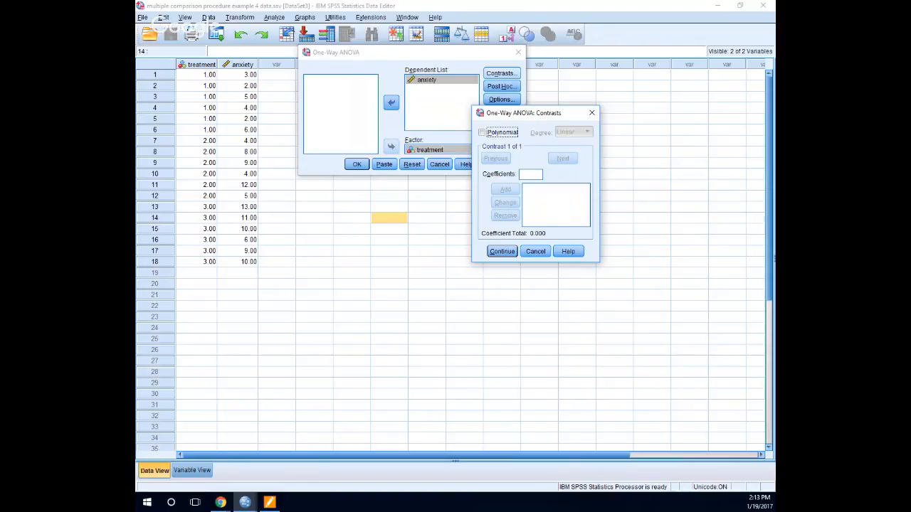
# Step: Switch to the screen annotation pen and handwrite the contrast ψ = (1)Ȳ1 + (0)Ȳ2 + (-1)Ȳ3 below the dialogs
pyautogui.hotkey('alt', 'Tab')
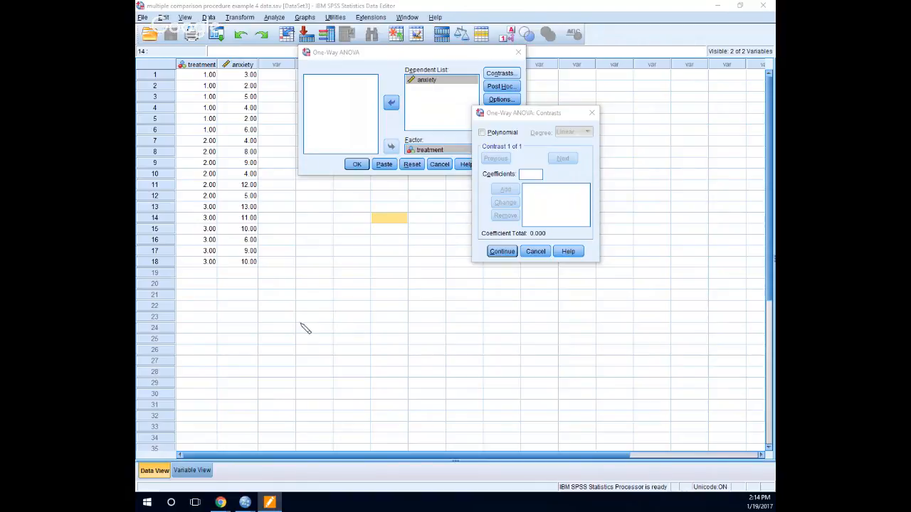
pyautogui.moveTo(296, 306)
pyautogui.mouseDown()
pyautogui.moveTo(307, 309)
pyautogui.moveTo(302, 320)
pyautogui.mouseUp()
pyautogui.moveTo(315, 315); pyautogui.dragTo(321, 315)
pyautogui.moveTo(349, 314)
pyautogui.mouseDown()
pyautogui.moveTo(355, 299)
pyautogui.moveTo(352, 328)
pyautogui.moveTo(363, 292)
pyautogui.moveTo(364, 326)
pyautogui.mouseUp()
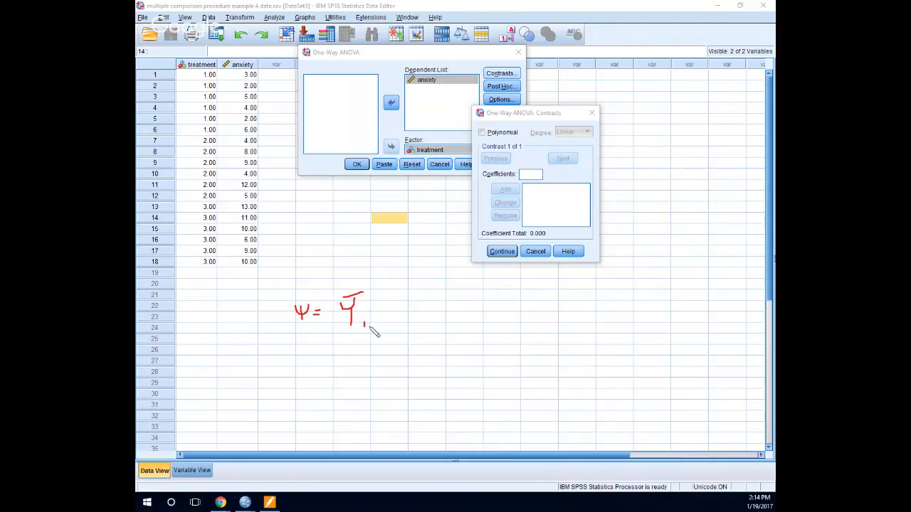
pyautogui.moveTo(416, 297)
pyautogui.mouseDown()
pyautogui.moveTo(430, 298)
pyautogui.moveTo(427, 322)
pyautogui.mouseUp()
pyautogui.moveTo(418, 289)
pyautogui.mouseDown()
pyautogui.moveTo(487, 300)
pyautogui.moveTo(484, 320)
pyautogui.moveTo(487, 292)
pyautogui.mouseUp()
pyautogui.moveTo(434, 319)
pyautogui.mouseDown()
pyautogui.moveTo(491, 334)
pyautogui.moveTo(481, 334)
pyautogui.mouseUp()
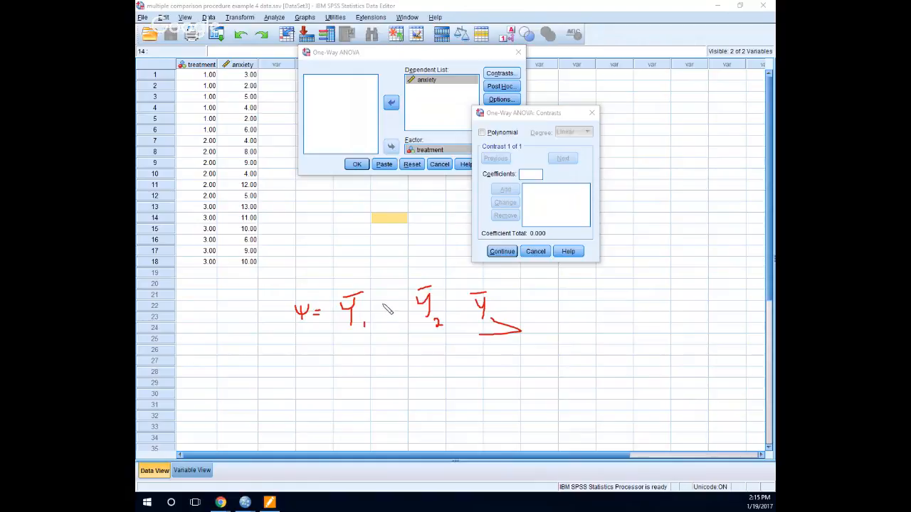
pyautogui.moveTo(330, 304)
pyautogui.mouseDown()
pyautogui.moveTo(330, 321)
pyautogui.moveTo(325, 314)
pyautogui.moveTo(364, 326)
pyautogui.moveTo(385, 310)
pyautogui.moveTo(396, 322)
pyautogui.moveTo(400, 306)
pyautogui.moveTo(410, 319)
pyautogui.moveTo(392, 320)
pyautogui.mouseUp()
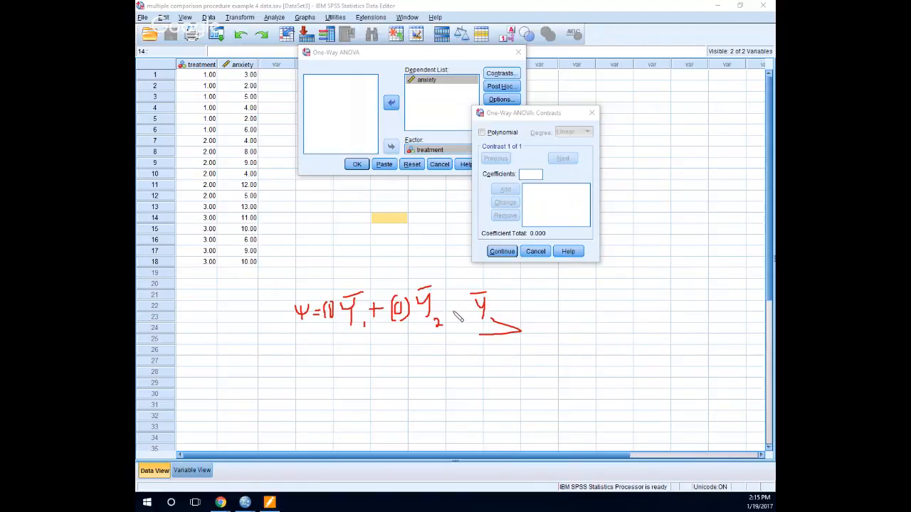
pyautogui.moveTo(442, 299)
pyautogui.mouseDown()
pyautogui.moveTo(444, 325)
pyautogui.moveTo(449, 309)
pyautogui.moveTo(454, 317)
pyautogui.moveTo(467, 305)
pyautogui.moveTo(465, 314)
pyautogui.mouseUp()
# Step: Handwrite the simplified form ψ = Ȳ1 - Ȳ3 beneath the first contrast
pyautogui.moveTo(341, 348)
pyautogui.mouseDown()
pyautogui.moveTo(345, 364)
pyautogui.moveTo(350, 342)
pyautogui.moveTo(382, 354)
pyautogui.moveTo(351, 365)
pyautogui.mouseUp()
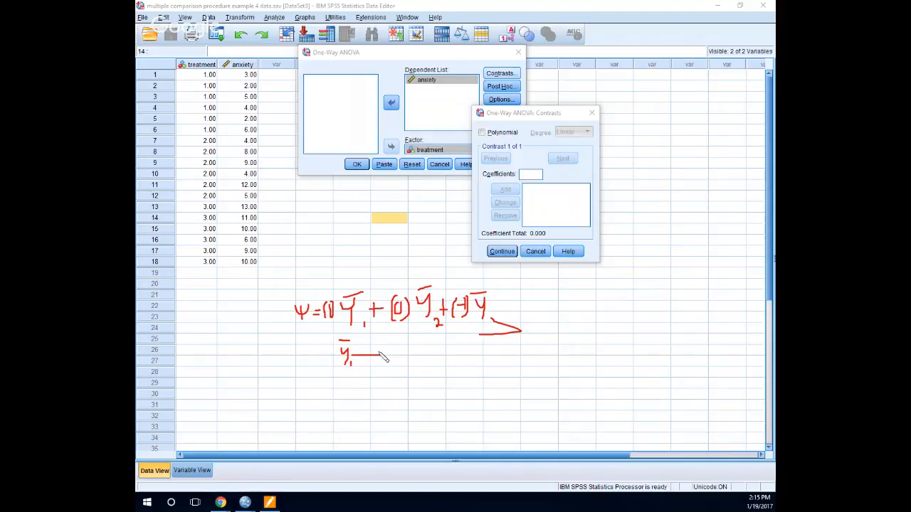
pyautogui.moveTo(389, 342); pyautogui.dragTo(391, 361)
pyautogui.moveTo(300, 346)
pyautogui.mouseDown()
pyautogui.moveTo(320, 354)
pyautogui.moveTo(306, 362)
pyautogui.moveTo(334, 354)
pyautogui.mouseUp()
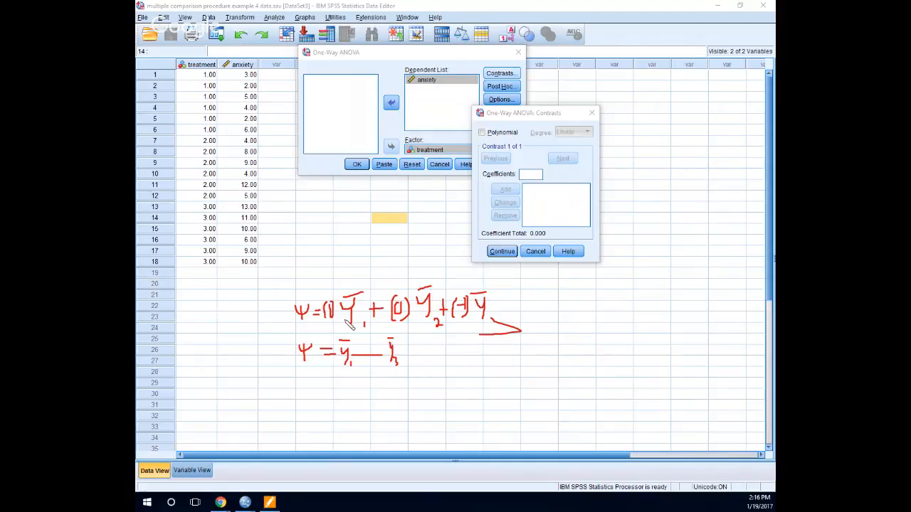
# Step: Handwrite a second contrast, ψ = (0)Ȳ1 + (1)Ȳ2 + (-1)Ȳ3, below the simplified form
pyautogui.moveTo(299, 401); pyautogui.dragTo(324, 406)
pyautogui.moveTo(333, 397)
pyautogui.mouseDown()
pyautogui.moveTo(334, 409)
pyautogui.moveTo(348, 411)
pyautogui.moveTo(328, 410)
pyautogui.moveTo(357, 402)
pyautogui.moveTo(355, 410)
pyautogui.moveTo(359, 388)
pyautogui.moveTo(373, 409)
pyautogui.moveTo(378, 401)
pyautogui.moveTo(405, 409)
pyautogui.moveTo(406, 386)
pyautogui.mouseUp()
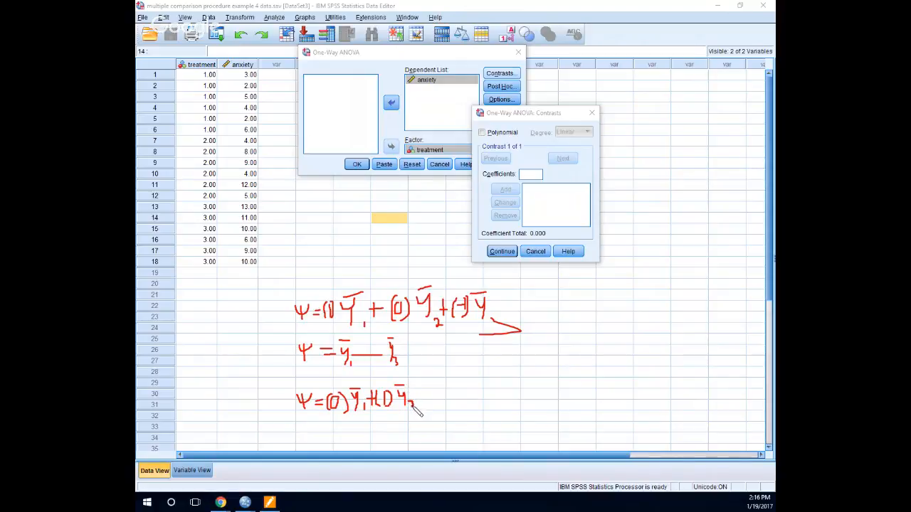
pyautogui.moveTo(422, 392)
pyautogui.mouseDown()
pyautogui.moveTo(422, 406)
pyautogui.moveTo(475, 396)
pyautogui.moveTo(480, 407)
pyautogui.moveTo(470, 383)
pyautogui.mouseUp()
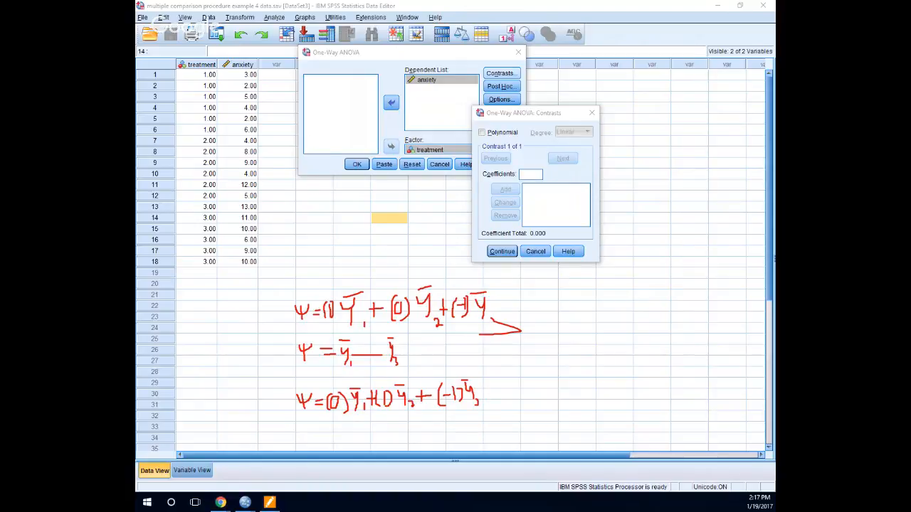
# Step: Clear the handwriting and write a new contrast ψ summing Ȳ1, Ȳ2 and Ȳ3, with coefficient (-1) on Ȳ3
pyautogui.hotkey('ctrl', 'shift', '7')
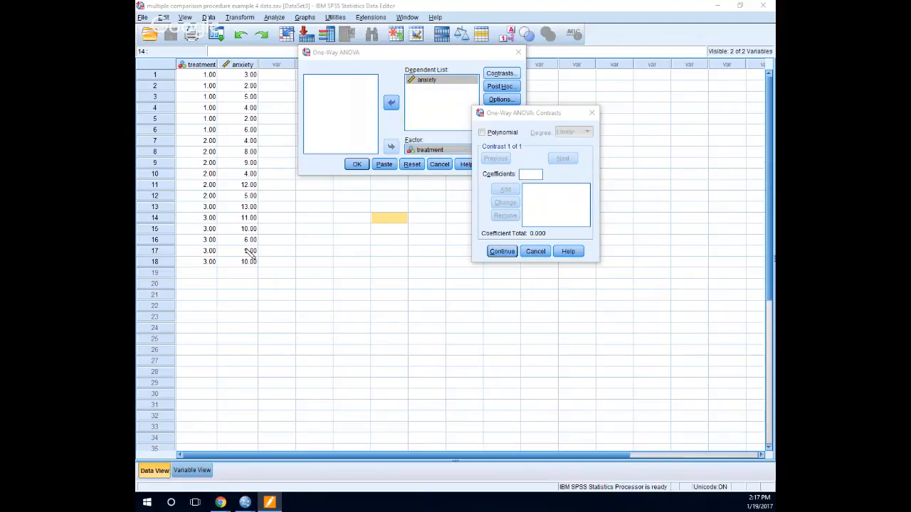
pyautogui.moveTo(218, 295)
pyautogui.mouseDown()
pyautogui.moveTo(232, 301)
pyautogui.moveTo(230, 294)
pyautogui.moveTo(224, 313)
pyautogui.moveTo(245, 297)
pyautogui.moveTo(302, 305)
pyautogui.moveTo(314, 287)
pyautogui.moveTo(313, 308)
pyautogui.moveTo(395, 286)
pyautogui.moveTo(388, 310)
pyautogui.moveTo(391, 280)
pyautogui.moveTo(395, 313)
pyautogui.moveTo(456, 291)
pyautogui.moveTo(462, 305)
pyautogui.mouseUp()
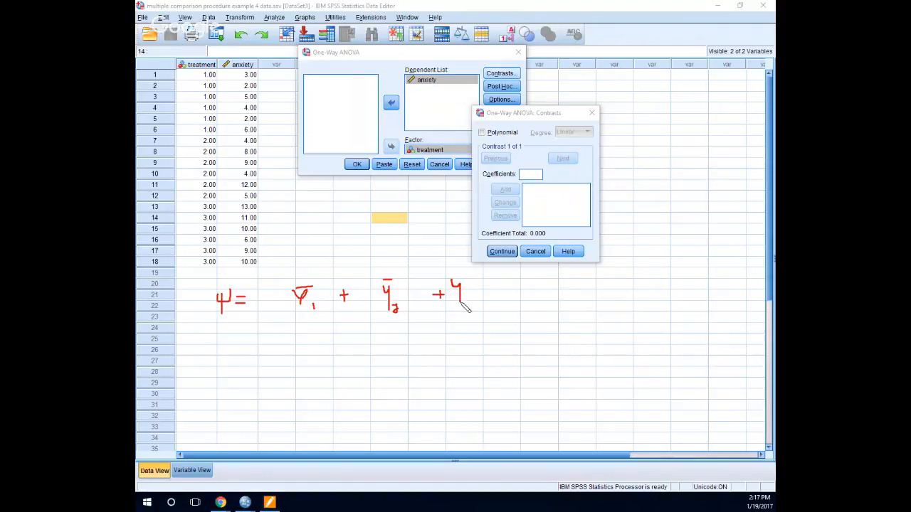
pyautogui.moveTo(449, 274)
pyautogui.mouseDown()
pyautogui.moveTo(460, 273)
pyautogui.moveTo(465, 307)
pyautogui.mouseUp()
pyautogui.moveTo(432, 278)
pyautogui.mouseDown()
pyautogui.moveTo(441, 278)
pyautogui.moveTo(427, 282)
pyautogui.moveTo(436, 283)
pyautogui.mouseUp()
pyautogui.moveTo(434, 274); pyautogui.dragTo(443, 282)
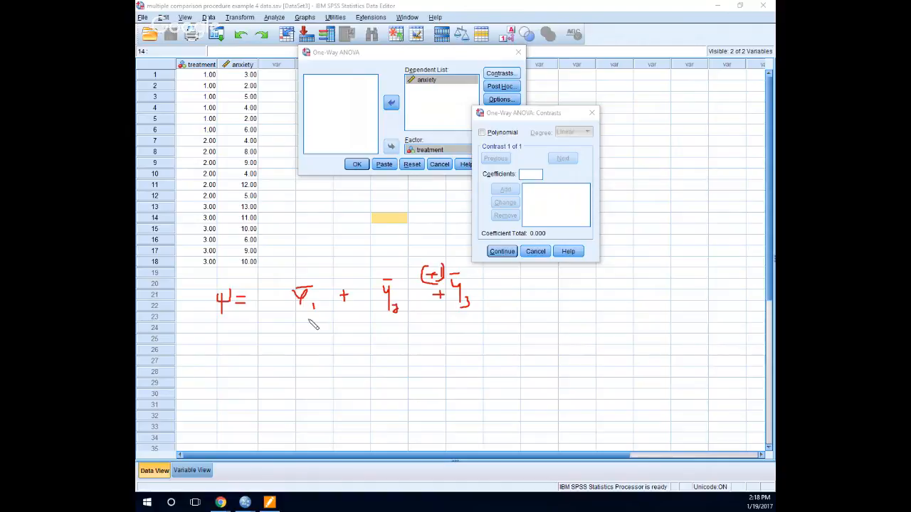
# Step: Handwrite the coefficient (1/2) in front of both Ȳ1 and Ȳ2 in the new contrast
pyautogui.moveTo(271, 282)
pyautogui.mouseDown()
pyautogui.moveTo(276, 311)
pyautogui.moveTo(265, 321)
pyautogui.mouseUp()
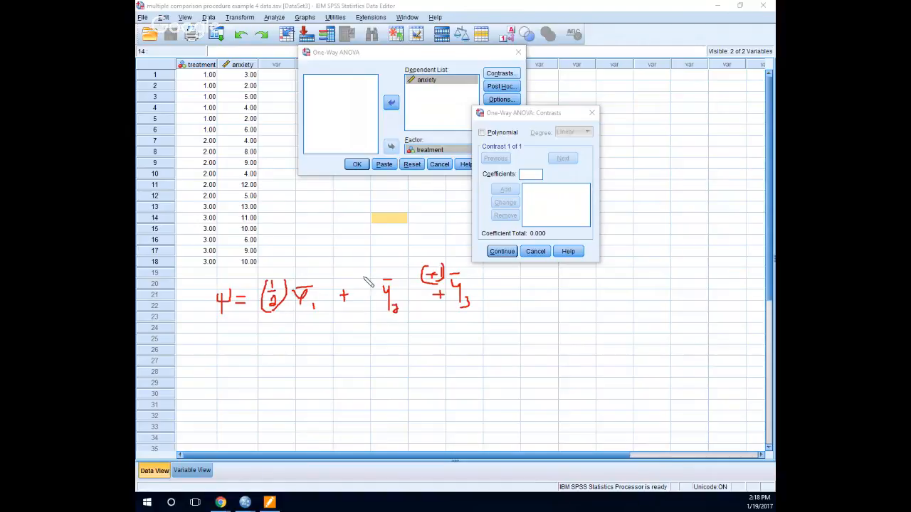
pyautogui.moveTo(364, 275); pyautogui.dragTo(365, 310)
pyautogui.moveTo(376, 276); pyautogui.dragTo(375, 315)
pyautogui.moveTo(359, 275); pyautogui.dragTo(352, 304)
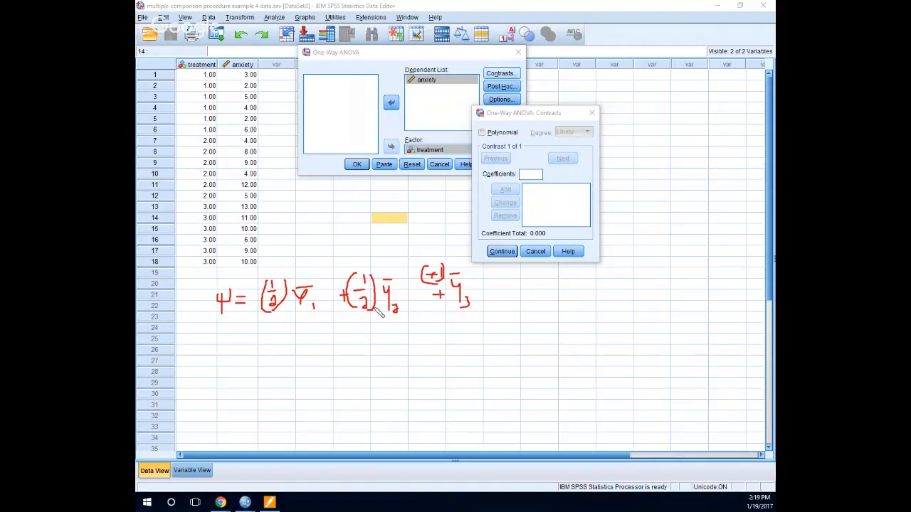
# Step: Handwrite the simplified form ψ = (Ȳ1 + Ȳ2)/2 - Ȳ3 beneath the contrast and clear all the handwriting
pyautogui.moveTo(289, 350)
pyautogui.mouseDown()
pyautogui.moveTo(293, 363)
pyautogui.moveTo(306, 350)
pyautogui.moveTo(288, 343)
pyautogui.moveTo(301, 345)
pyautogui.moveTo(306, 367)
pyautogui.moveTo(340, 348)
pyautogui.moveTo(344, 363)
pyautogui.mouseUp()
pyautogui.moveTo(329, 324)
pyautogui.mouseDown()
pyautogui.moveTo(341, 324)
pyautogui.moveTo(360, 354)
pyautogui.moveTo(353, 348)
pyautogui.mouseUp()
pyautogui.moveTo(284, 377)
pyautogui.mouseDown()
pyautogui.moveTo(359, 371)
pyautogui.moveTo(333, 383)
pyautogui.moveTo(329, 390)
pyautogui.moveTo(339, 392)
pyautogui.moveTo(396, 351)
pyautogui.moveTo(391, 368)
pyautogui.moveTo(397, 342)
pyautogui.moveTo(398, 375)
pyautogui.mouseUp()
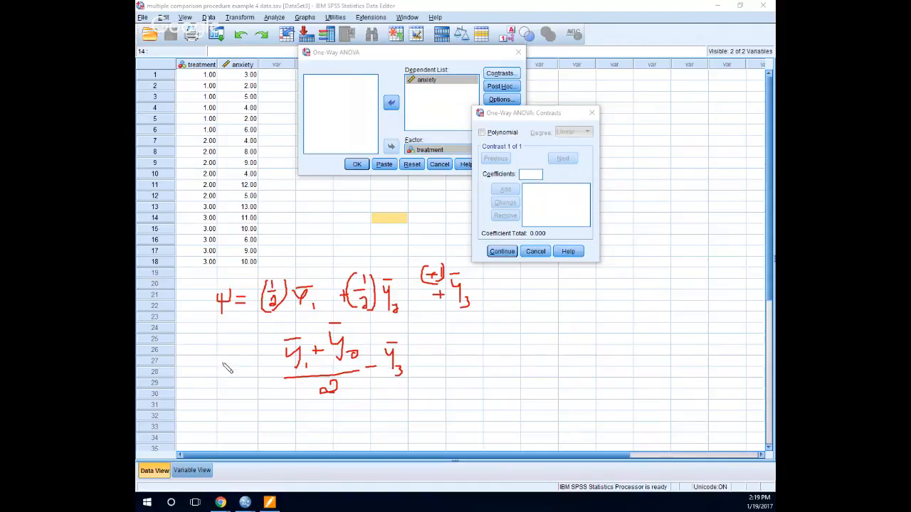
pyautogui.moveTo(233, 368)
pyautogui.mouseDown()
pyautogui.moveTo(255, 367)
pyautogui.moveTo(248, 396)
pyautogui.moveTo(283, 386)
pyautogui.mouseUp()
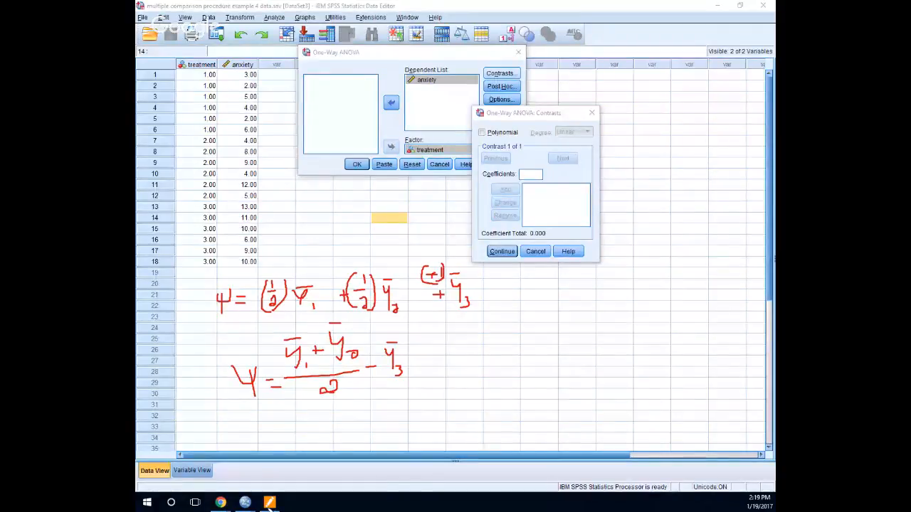
pyautogui.hotkey('ctrl', 'shift', 'c')
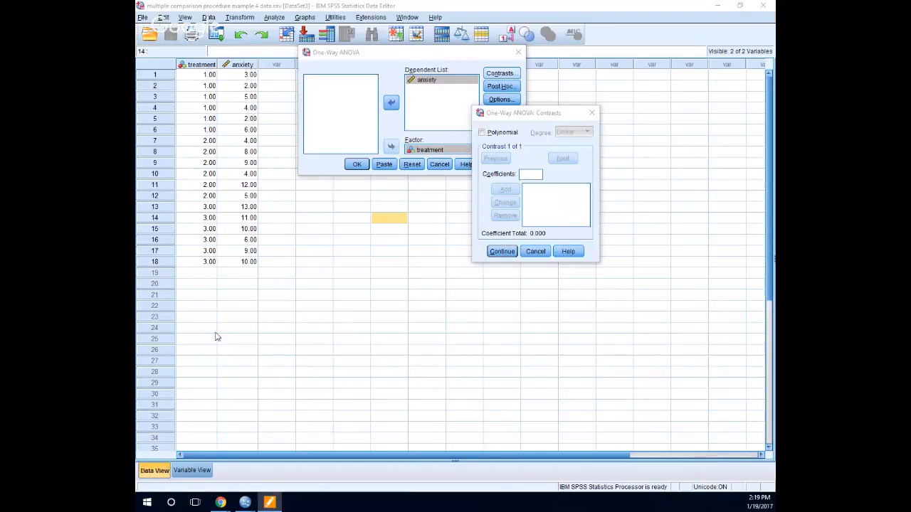
# Step: Add the coefficients 1, 0 and -1 to the first contrast, in that order
pyautogui.click(526, 174)
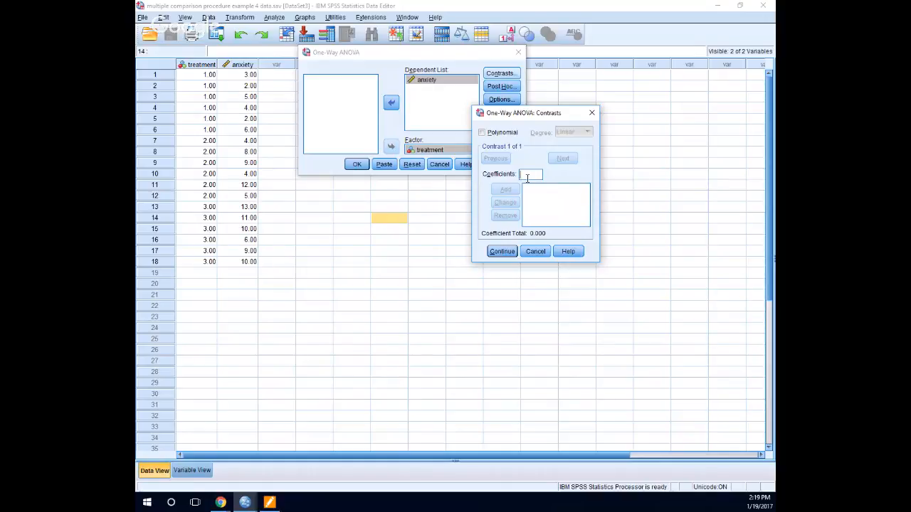
pyautogui.write('1')
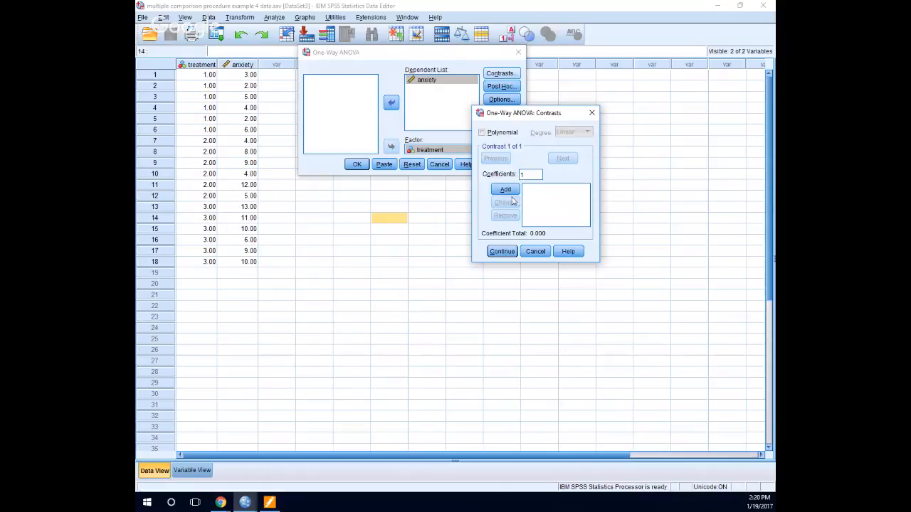
pyautogui.click(512, 193)
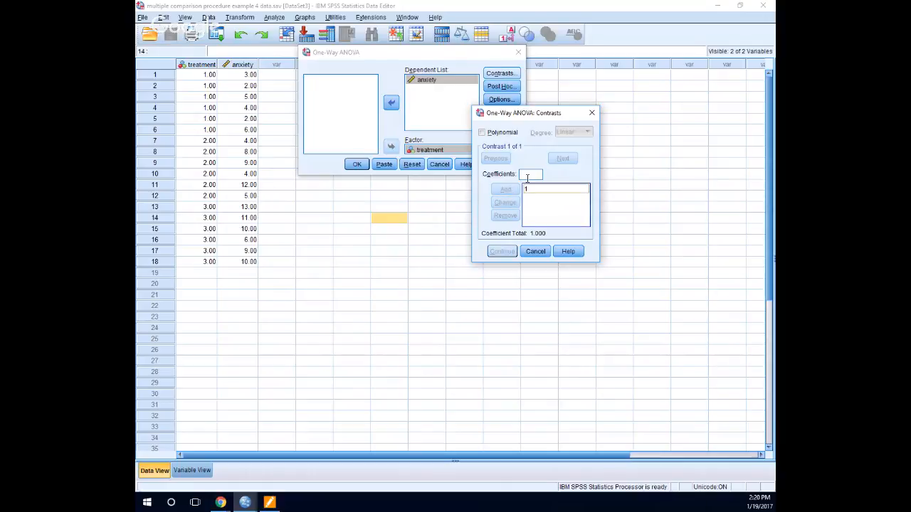
pyautogui.click(527, 175)
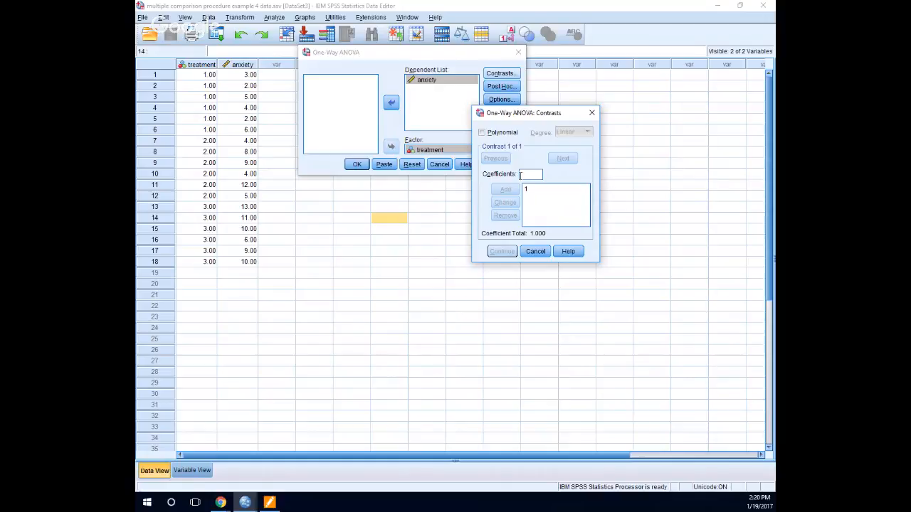
pyautogui.write('0')
pyautogui.press('Return')
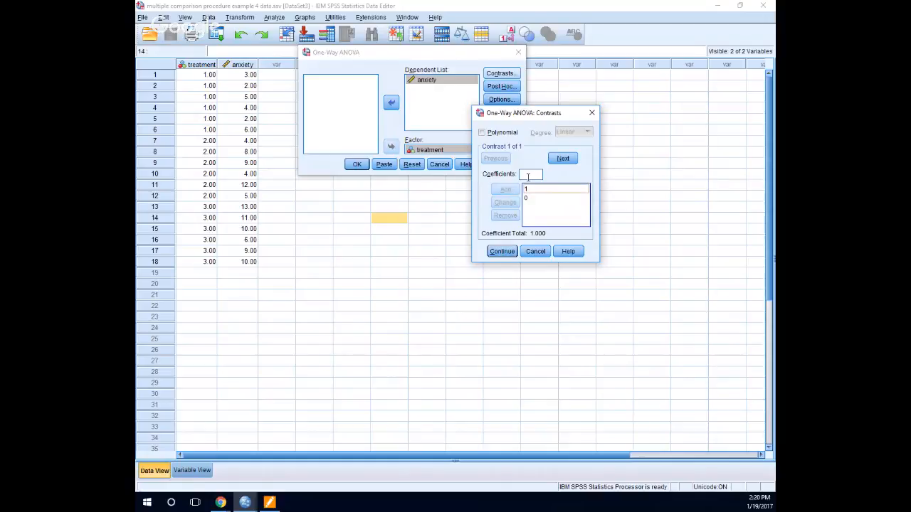
pyautogui.write('-1')
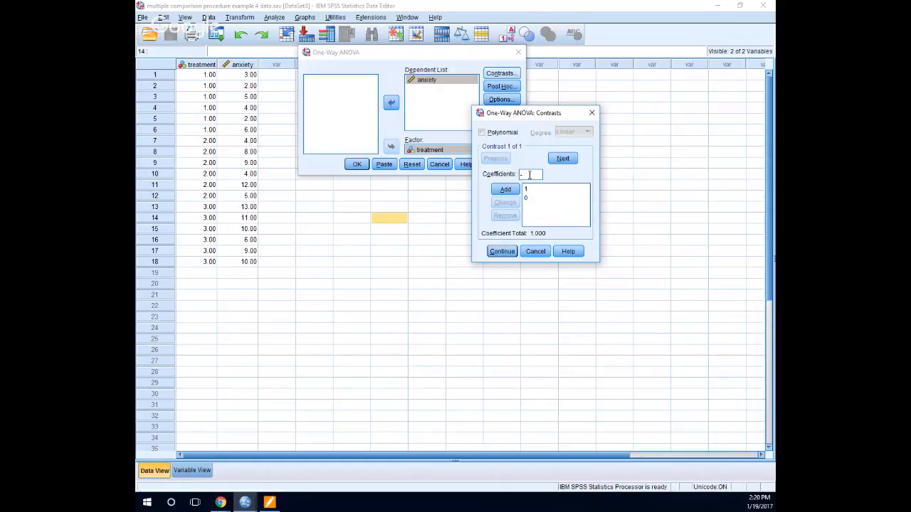
pyautogui.click(511, 191)
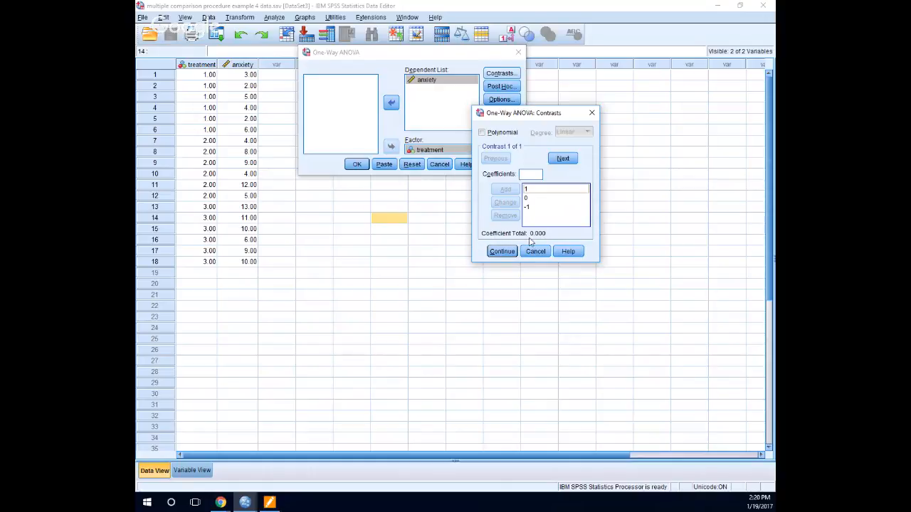
# Step: Create a second contrast with the coefficients 0, 1 and -1, in that order
pyautogui.click(563, 159)
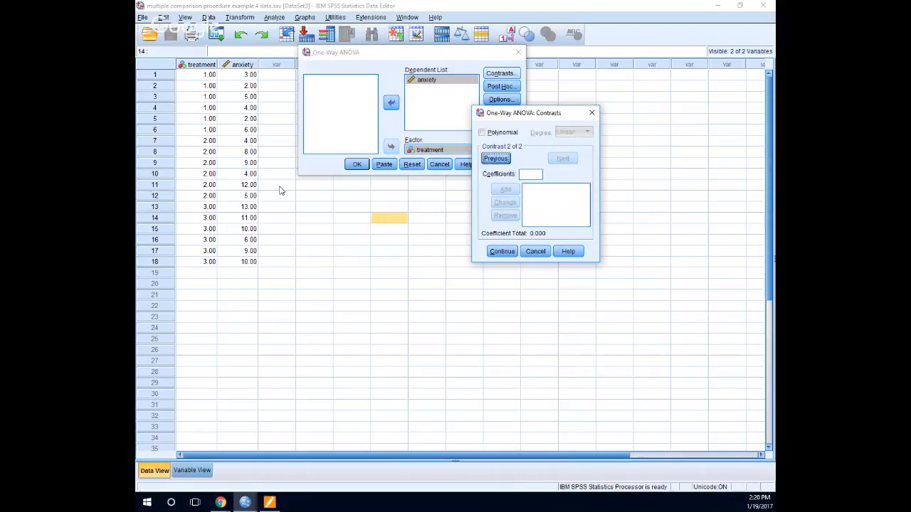
pyautogui.click(528, 175)
pyautogui.write('0')
pyautogui.click(504, 191)
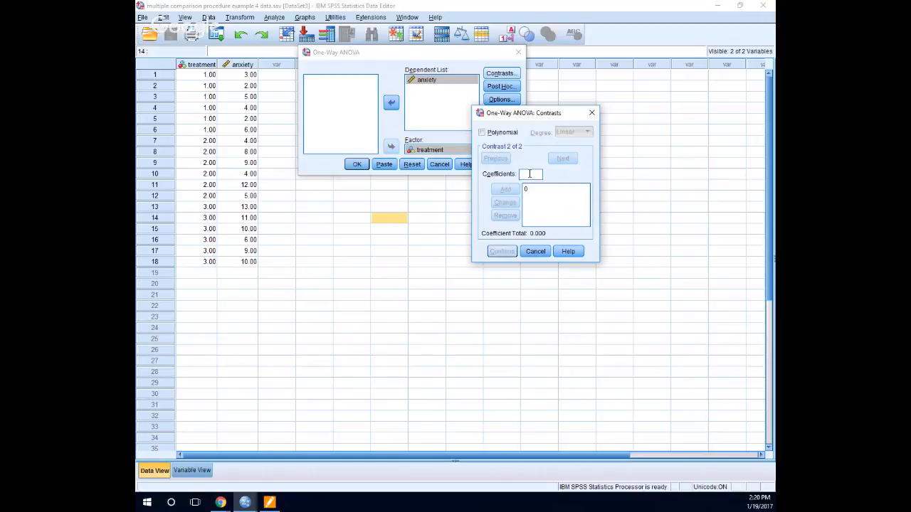
pyautogui.click(530, 173)
pyautogui.write('1')
pyautogui.click(505, 190)
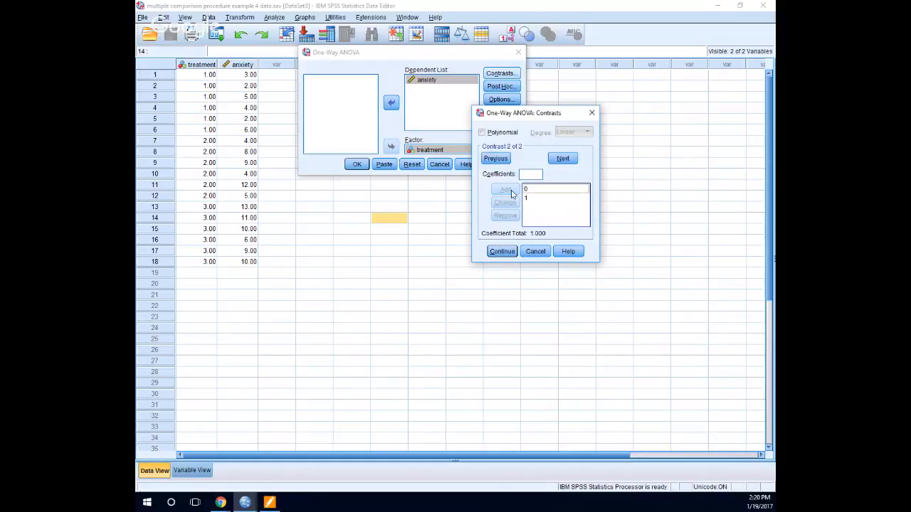
pyautogui.click(531, 173)
pyautogui.write('-')
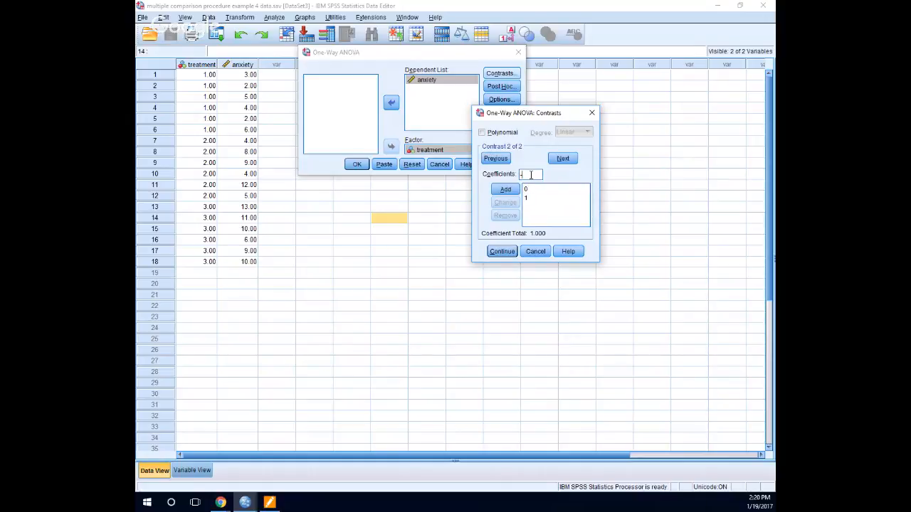
pyautogui.write('1')
pyautogui.click(506, 189)
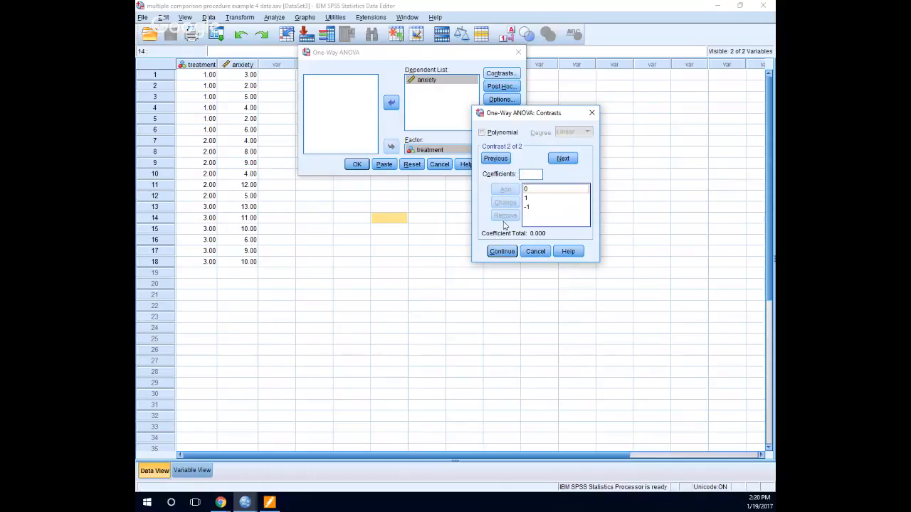
# Step: Start a third contrast and add .5 as its first coefficient
pyautogui.click(563, 159)
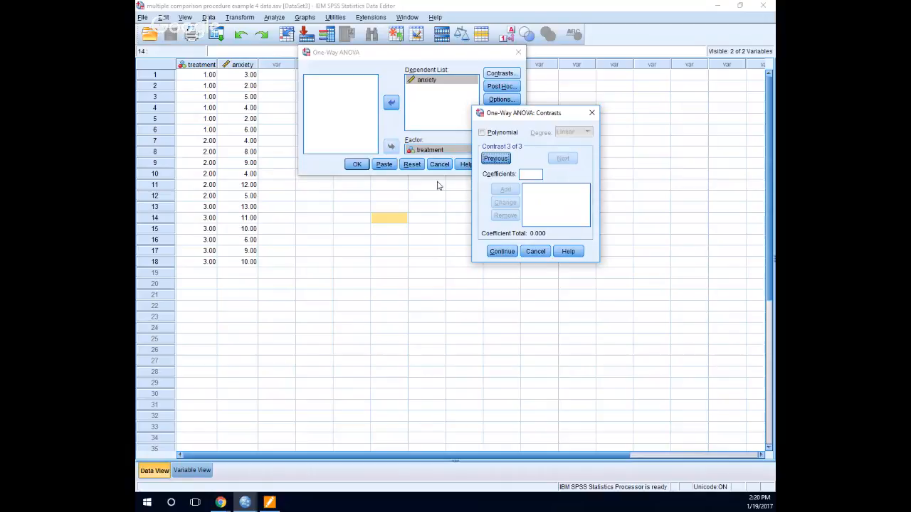
pyautogui.click(539, 174)
pyautogui.write('12')
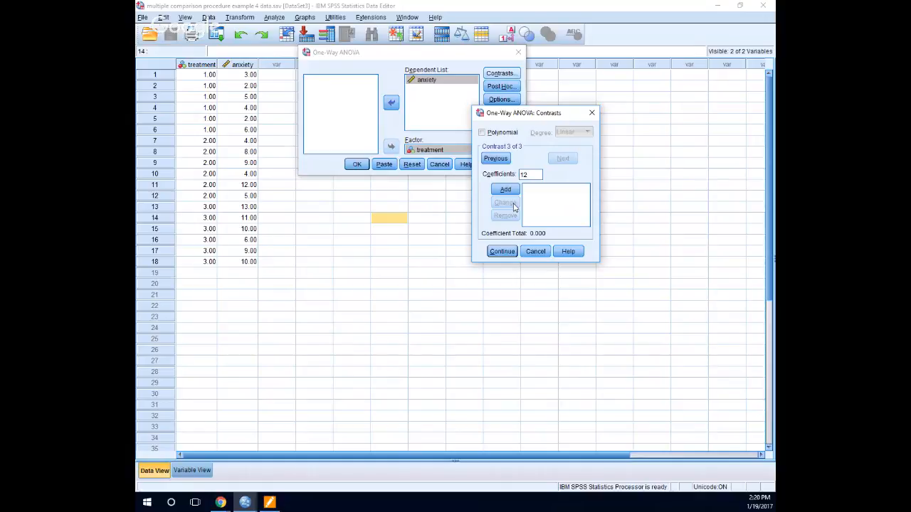
pyautogui.press('BackSpace')
pyautogui.press('BackSpace')
pyautogui.write('15')
pyautogui.click(505, 189)
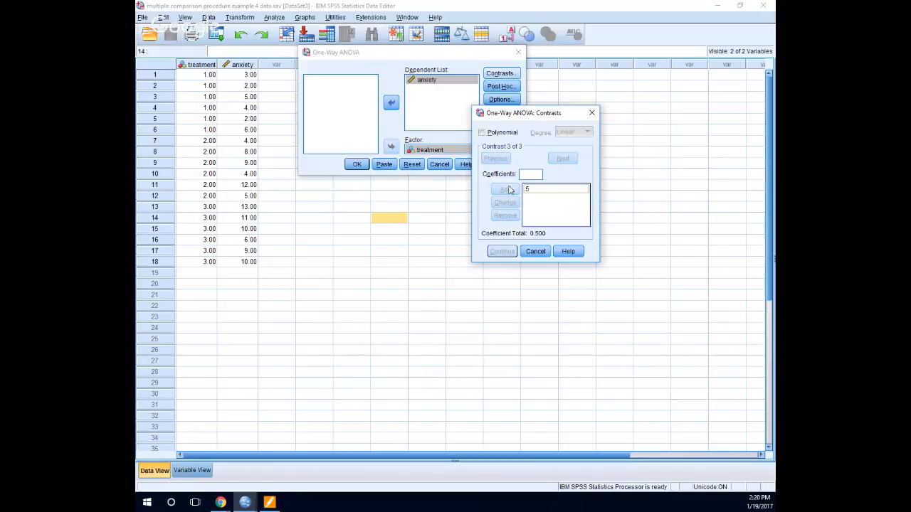
# Step: Complete the third contrast by adding .5 as the second coefficient and -1 as the third
pyautogui.click(530, 188)
pyautogui.click(530, 175)
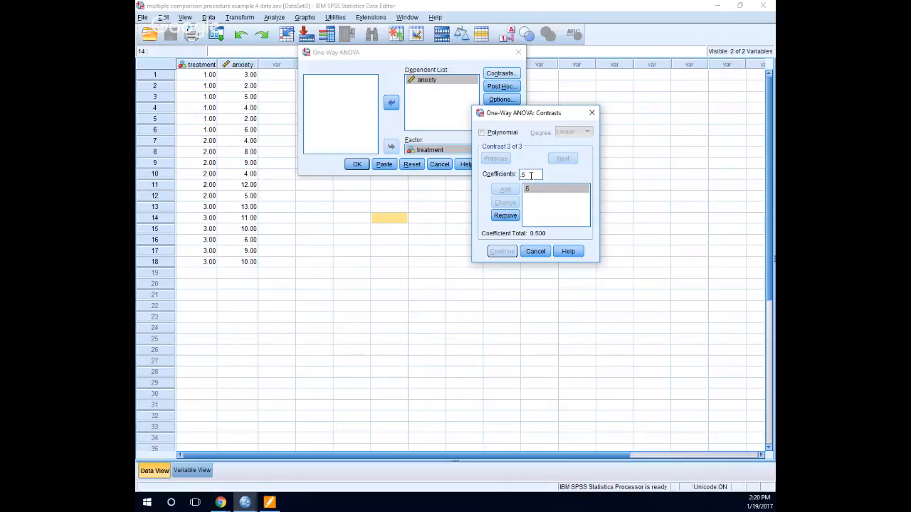
pyautogui.press('BackSpace')
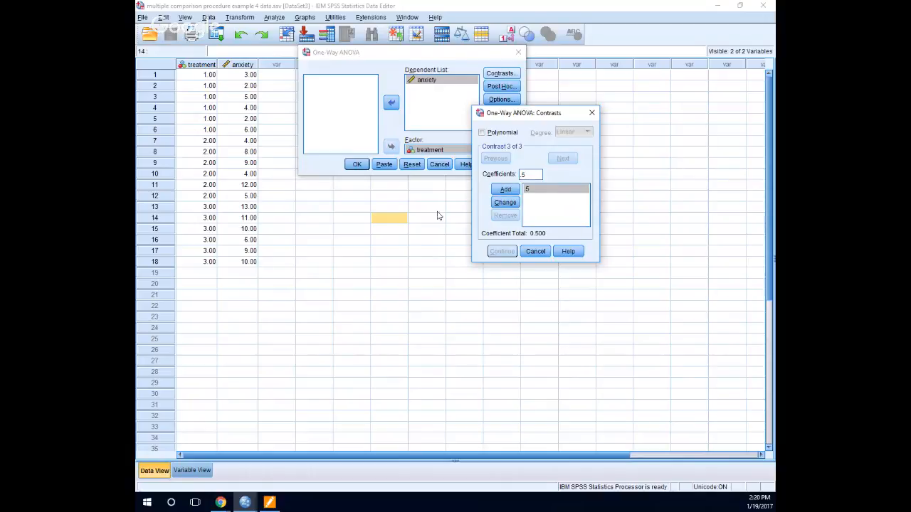
pyautogui.click(506, 189)
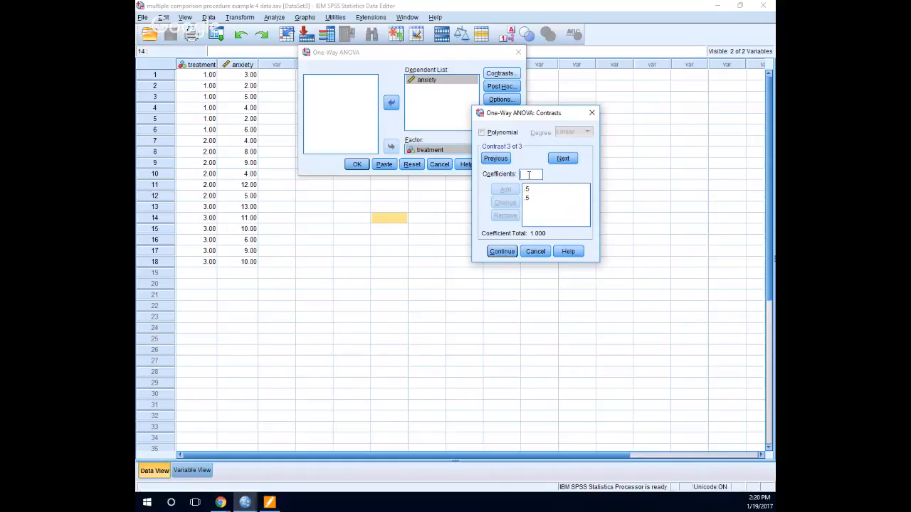
pyautogui.write('-1')
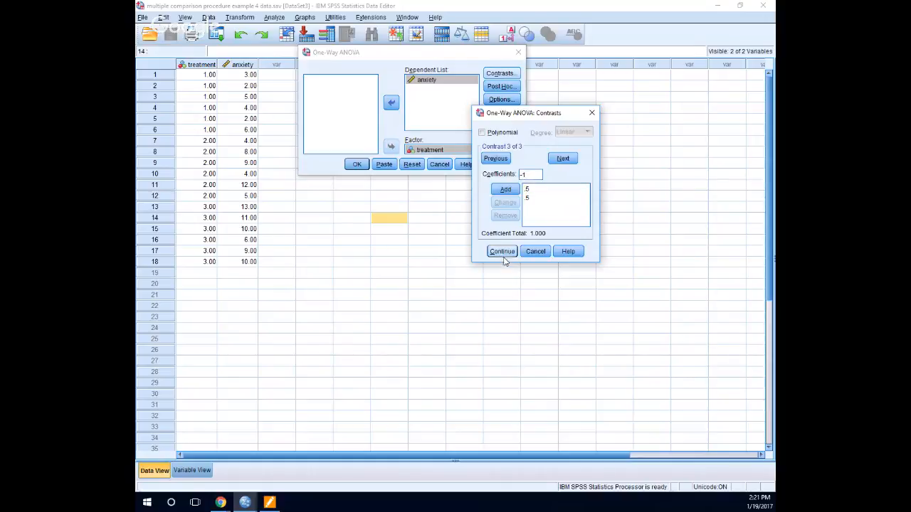
pyautogui.click(506, 190)
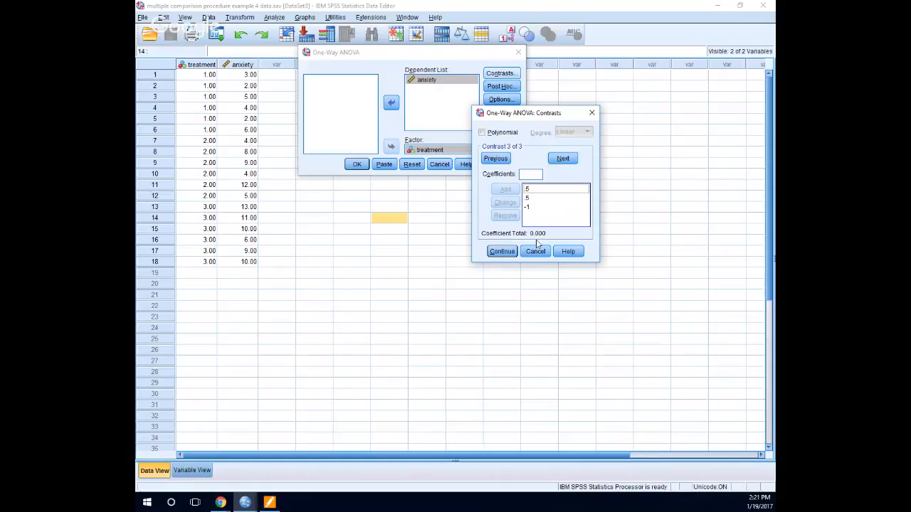
# Step: Accept the three contrasts and run the One-Way ANOVA
pyautogui.click(502, 252)
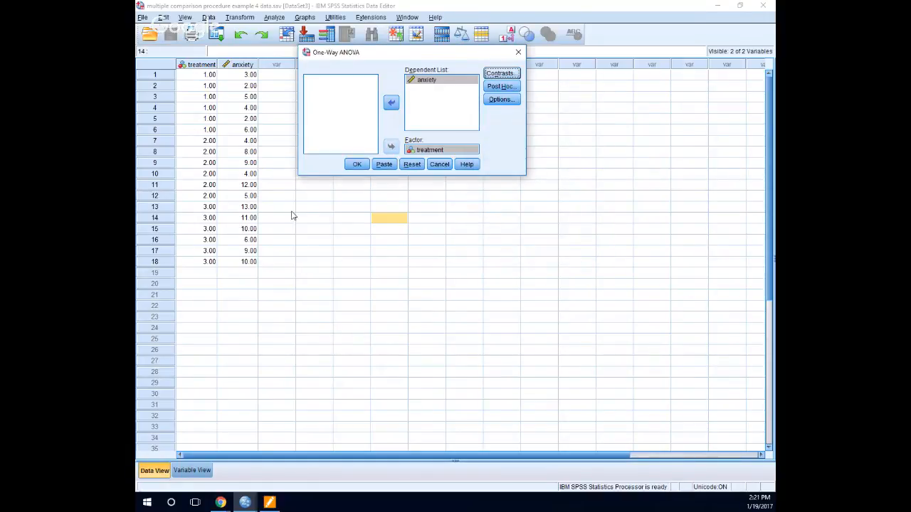
pyautogui.click(358, 167)
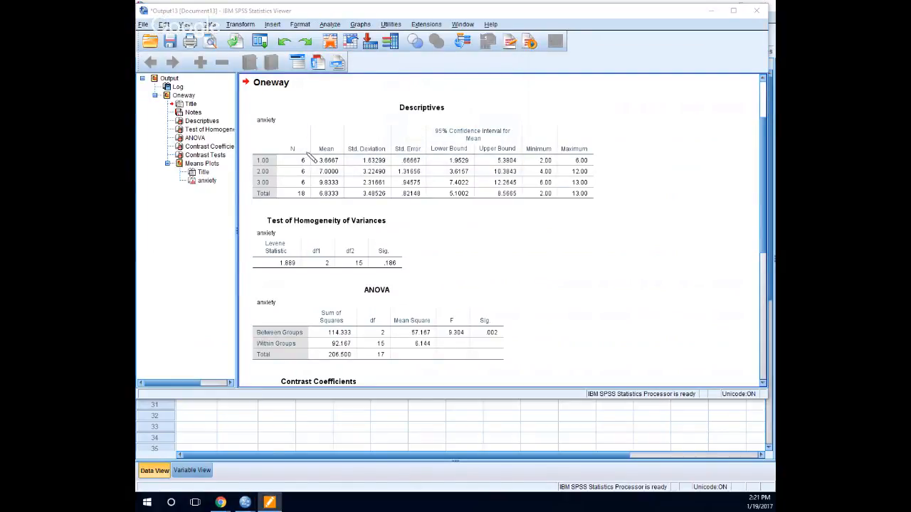
# Step: Mark the group N, mean and standard deviation values, Levene's significance and the ANOVA table in red, and clear the marks
pyautogui.moveTo(307, 158); pyautogui.dragTo(311, 184)
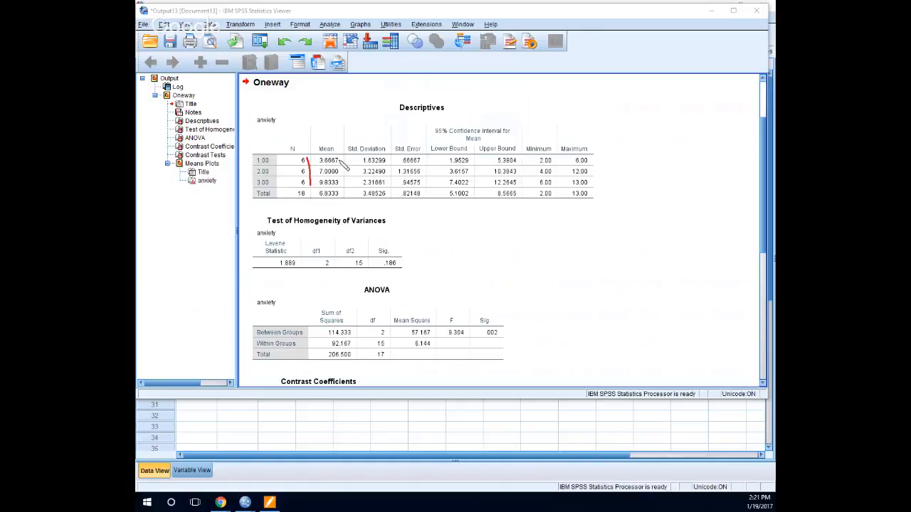
pyautogui.moveTo(341, 157); pyautogui.dragTo(341, 183)
pyautogui.moveTo(386, 158); pyautogui.dragTo(388, 186)
pyautogui.moveTo(312, 229)
pyautogui.mouseDown()
pyautogui.moveTo(406, 221)
pyautogui.moveTo(378, 269)
pyautogui.moveTo(410, 262)
pyautogui.mouseUp()
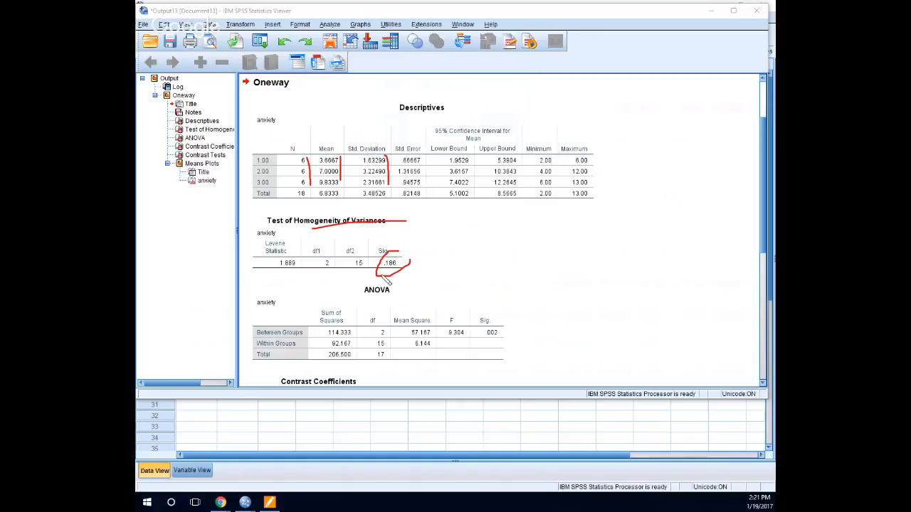
pyautogui.moveTo(459, 300)
pyautogui.mouseDown()
pyautogui.moveTo(547, 292)
pyautogui.moveTo(528, 329)
pyautogui.mouseUp()
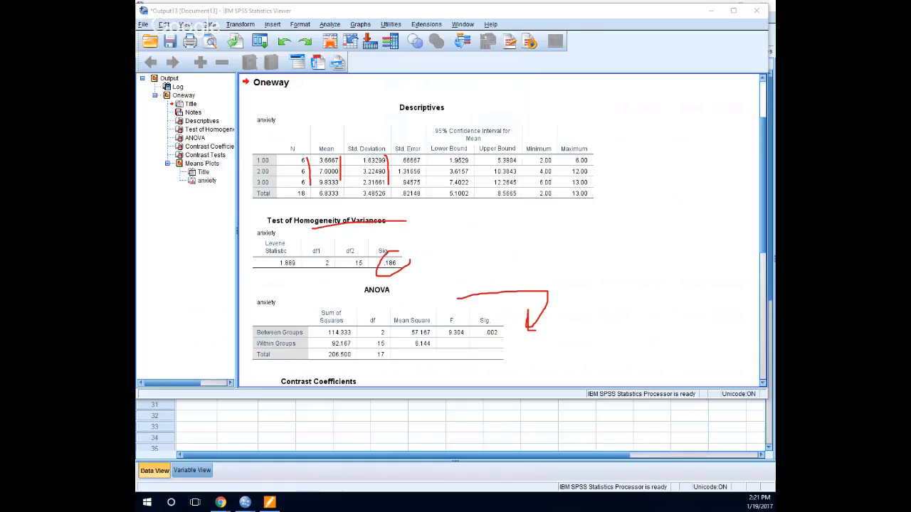
pyautogui.press('Escape')
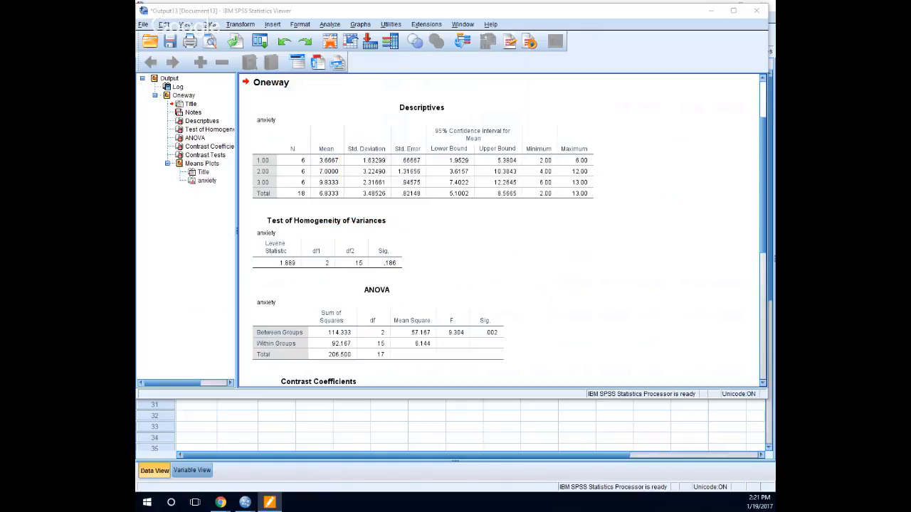
# Step: Examine the ANOVA, Contrast Coefficients and Contrast Tests tables in the output
pyautogui.scroll(-2, 442, 270)
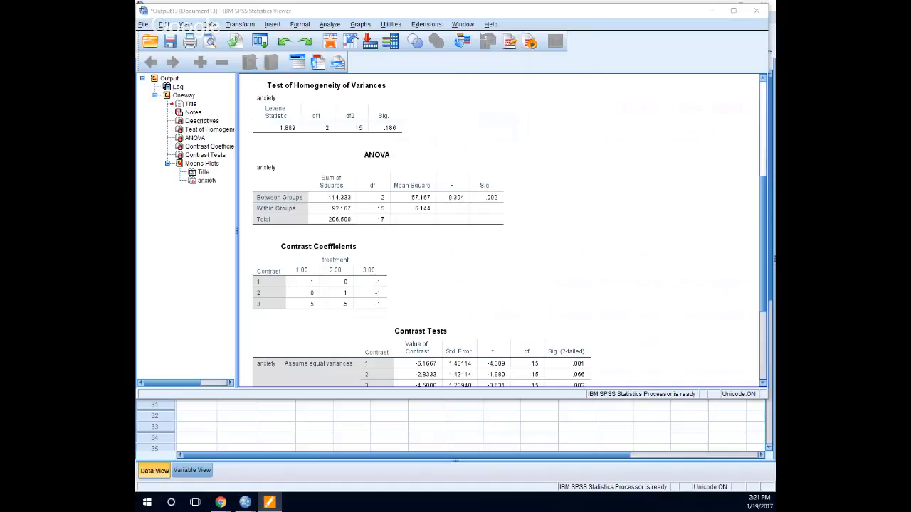
pyautogui.scroll(-1, 370, 288)
pyautogui.scroll(-1, 370, 288)
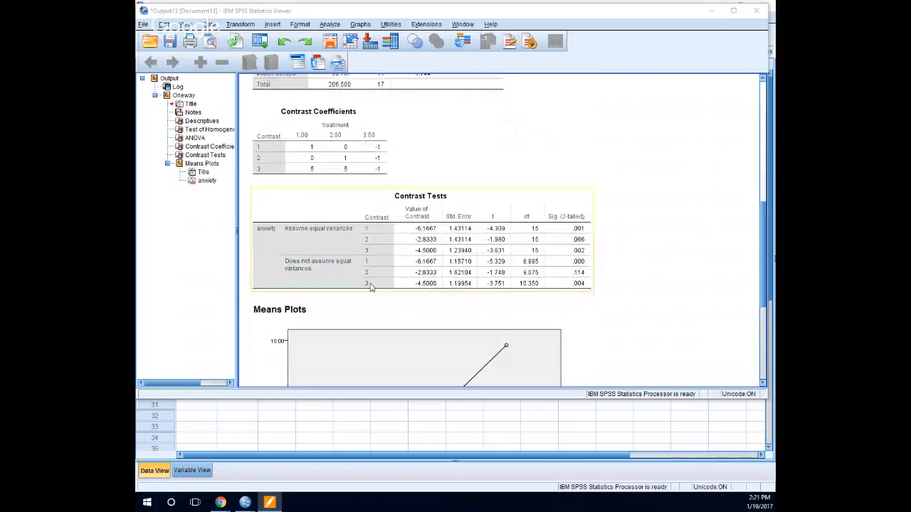
pyautogui.click(311, 78)
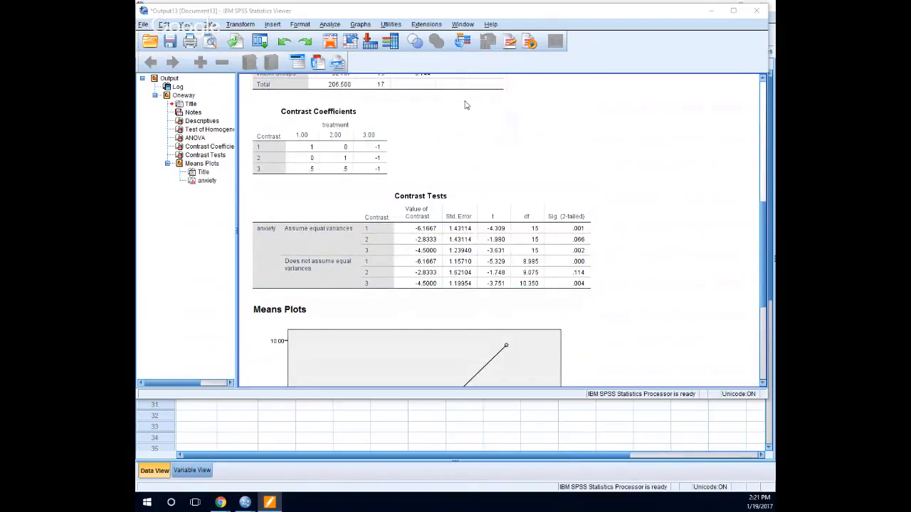
pyautogui.scroll(1, 470, 128)
pyautogui.click(489, 119)
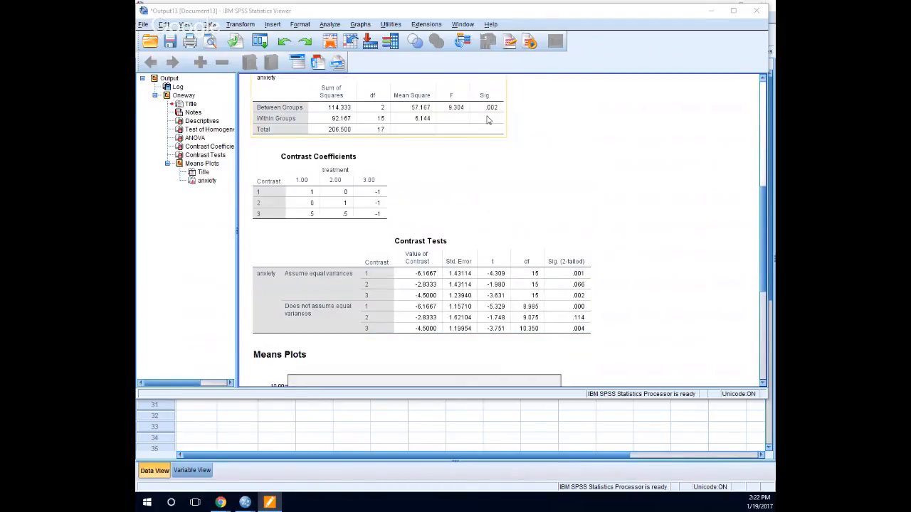
pyautogui.scroll(1, 488, 120)
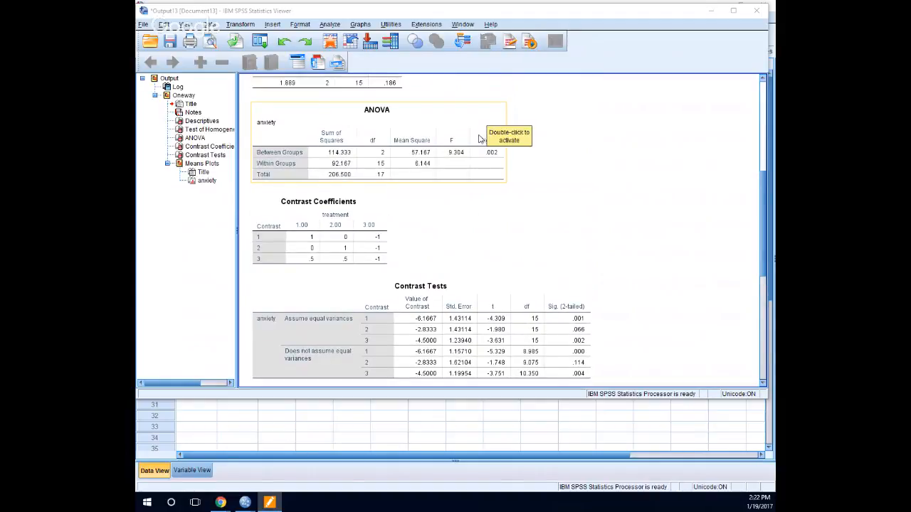
pyautogui.scroll(-1, 436, 250)
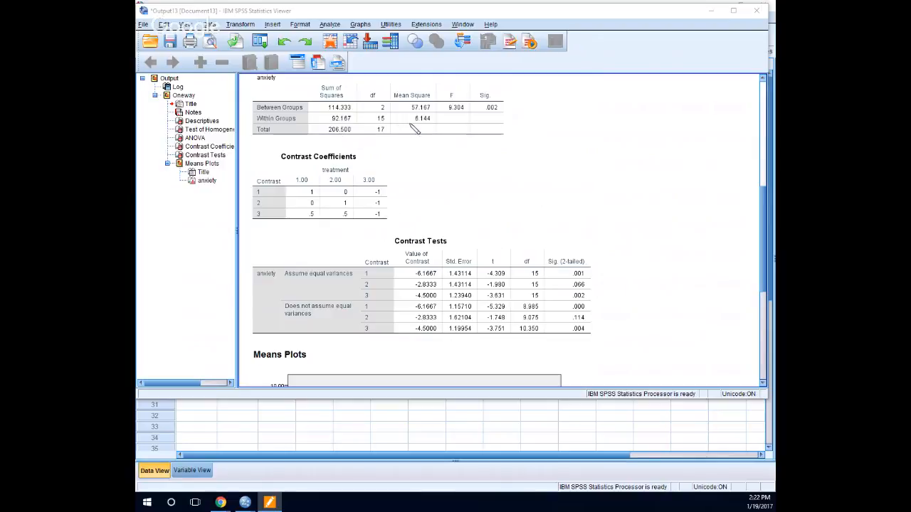
# Step: Underline and clear the Within Groups mean square, and mark the equal-variances label and the Contrast Coefficients heading and rows in red
pyautogui.moveTo(410, 121); pyautogui.dragTo(430, 120)
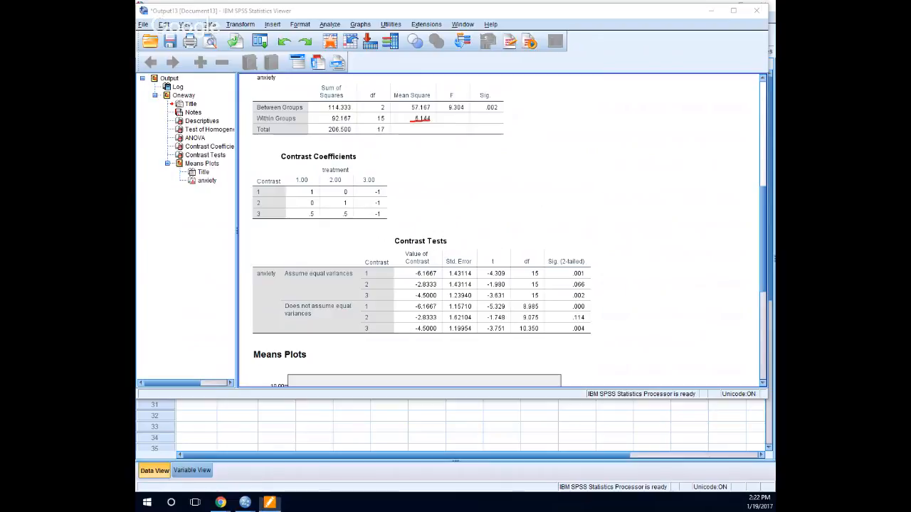
pyautogui.press('Escape')
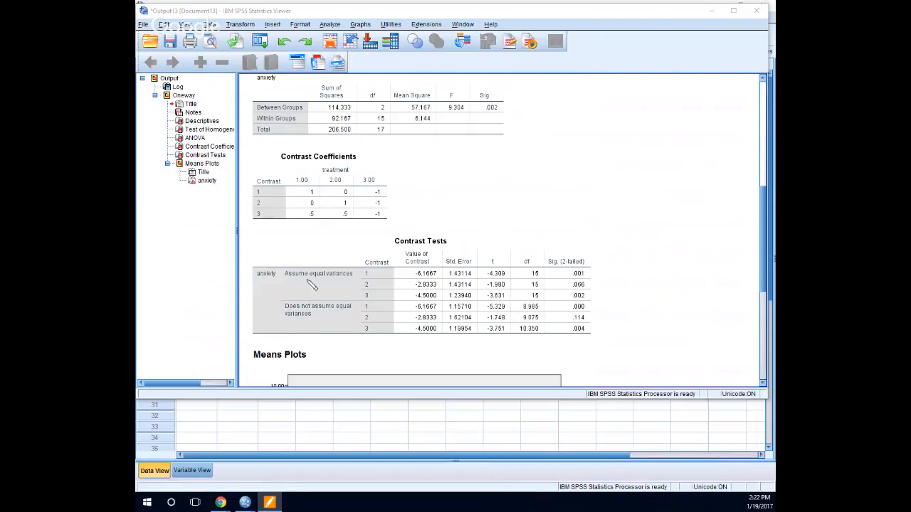
pyautogui.moveTo(287, 280); pyautogui.dragTo(343, 279)
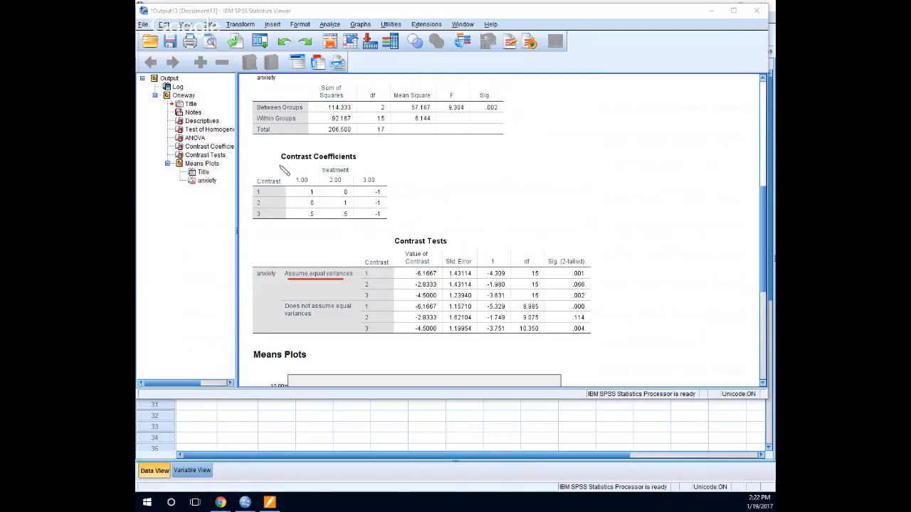
pyautogui.moveTo(280, 165); pyautogui.dragTo(352, 165)
pyautogui.moveTo(384, 189); pyautogui.dragTo(385, 200)
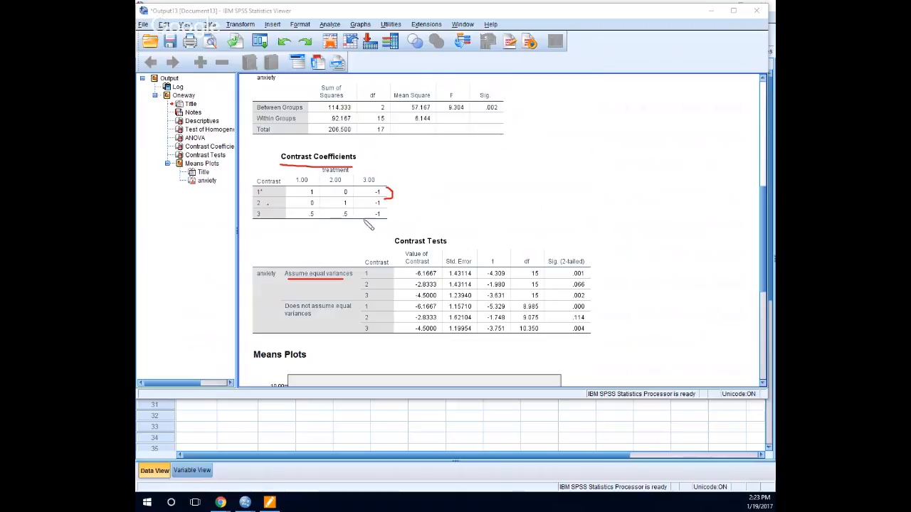
pyautogui.click(389, 214)
# Step: Mark the equal-variances significance of all three contrasts, the values of contrasts 2 and 3 and the .5 coefficients in red, and clear the marks
pyautogui.moveTo(586, 273); pyautogui.dragTo(569, 274)
pyautogui.moveTo(576, 280); pyautogui.dragTo(589, 275)
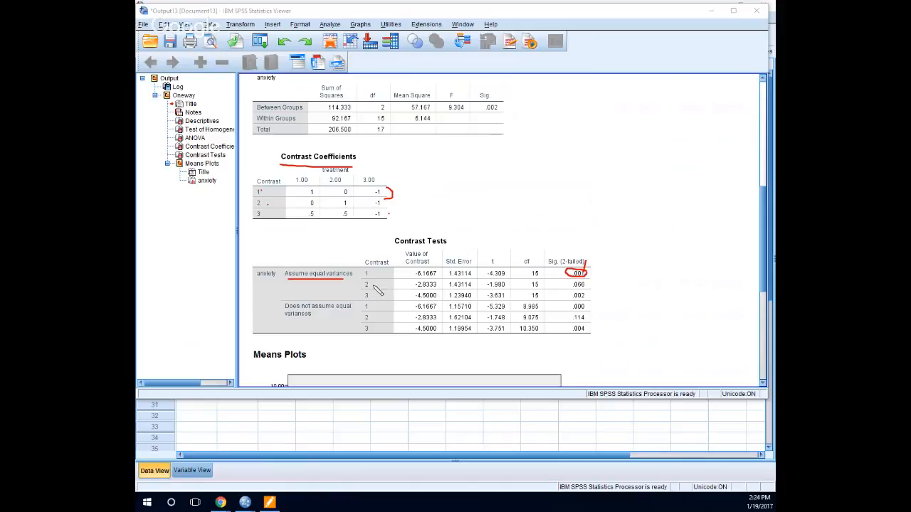
pyautogui.moveTo(415, 290); pyautogui.dragTo(447, 289)
pyautogui.moveTo(570, 290)
pyautogui.mouseDown()
pyautogui.moveTo(599, 284)
pyautogui.moveTo(575, 283)
pyautogui.mouseUp()
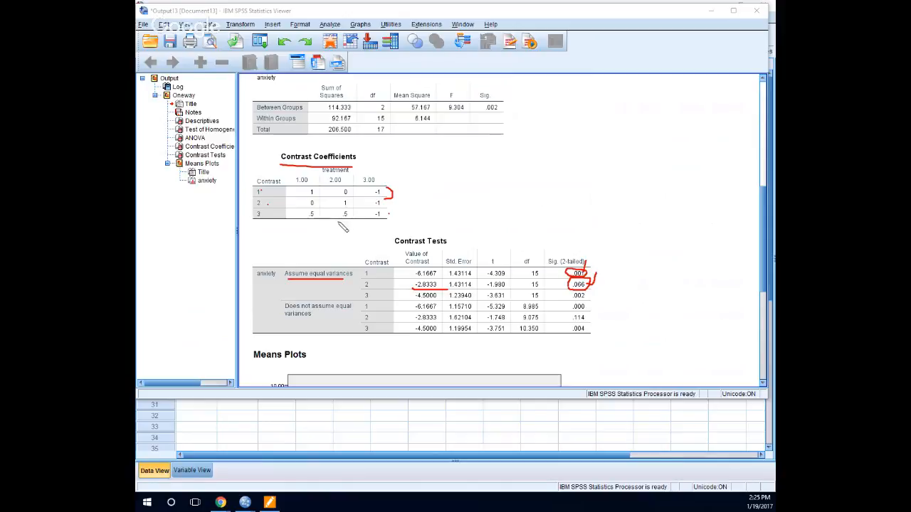
pyautogui.moveTo(308, 223)
pyautogui.mouseDown()
pyautogui.moveTo(350, 224)
pyautogui.moveTo(360, 207)
pyautogui.moveTo(294, 210)
pyautogui.moveTo(305, 226)
pyautogui.moveTo(335, 225)
pyautogui.mouseUp()
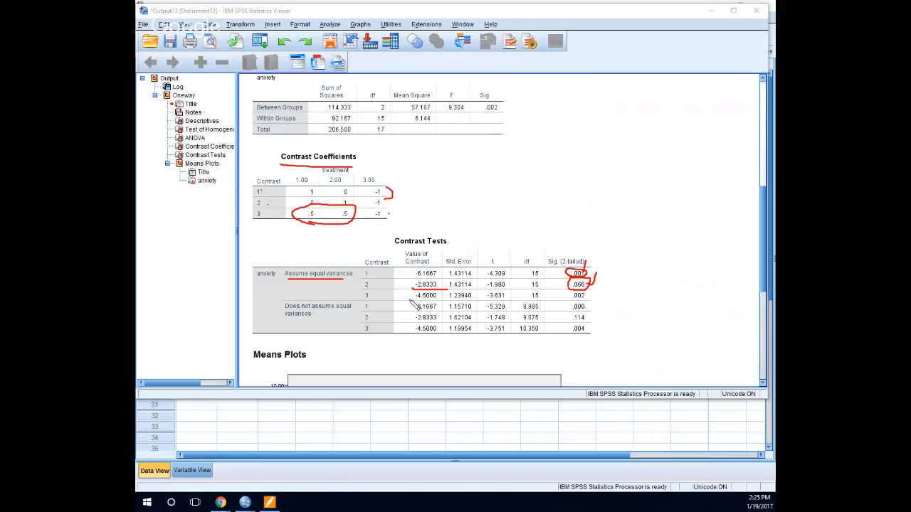
pyautogui.moveTo(409, 300); pyautogui.dragTo(445, 301)
pyautogui.moveTo(574, 299)
pyautogui.mouseDown()
pyautogui.moveTo(595, 303)
pyautogui.moveTo(573, 293)
pyautogui.moveTo(588, 299)
pyautogui.mouseUp()
pyautogui.press('e')
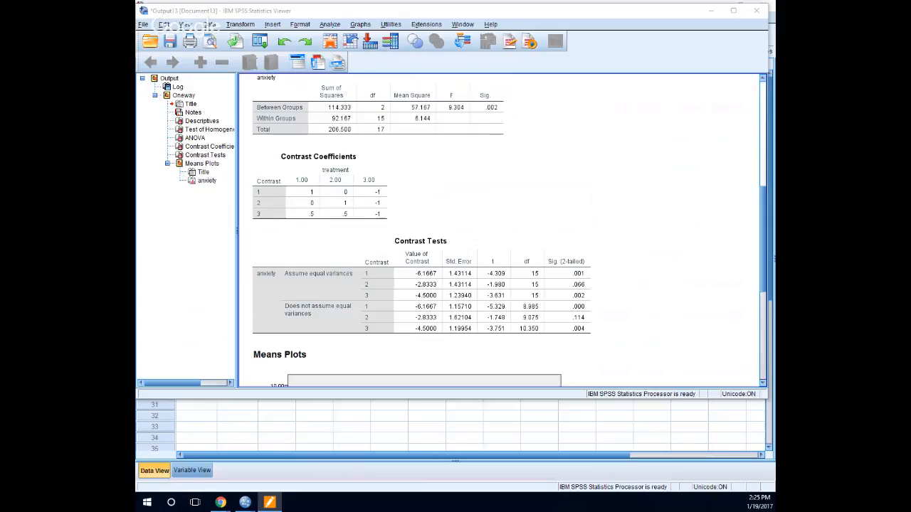
# Step: Look back over the output from the contrast tables up to the Descriptives table and the ONEWAY syntax
pyautogui.click(367, 204)
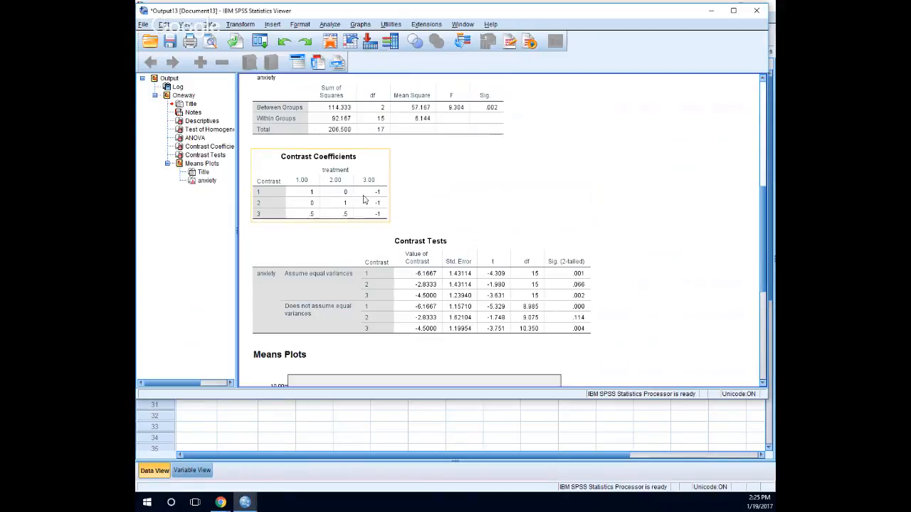
pyautogui.scroll(-3, 368, 204)
pyautogui.click(367, 207)
pyautogui.scroll(3, 368, 207)
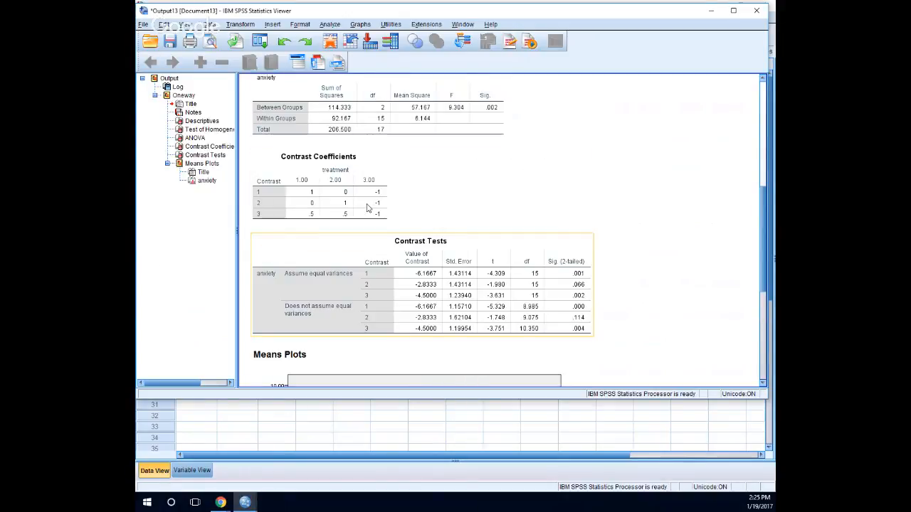
pyautogui.scroll(9, 367, 207)
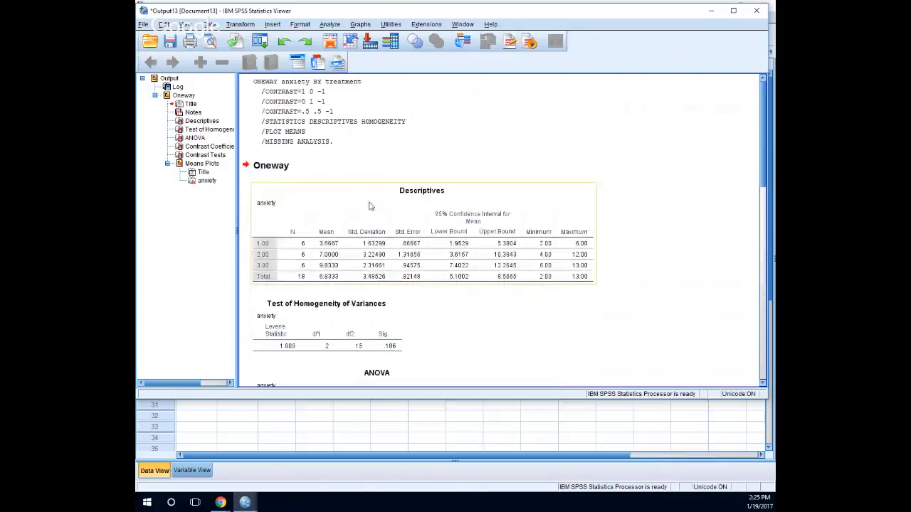
# Step: From the dataset, set up a Univariate General Linear Model with treatment as fixed factor and anxiety as dependent variable
pyautogui.click(192, 471)
pyautogui.click(198, 433)
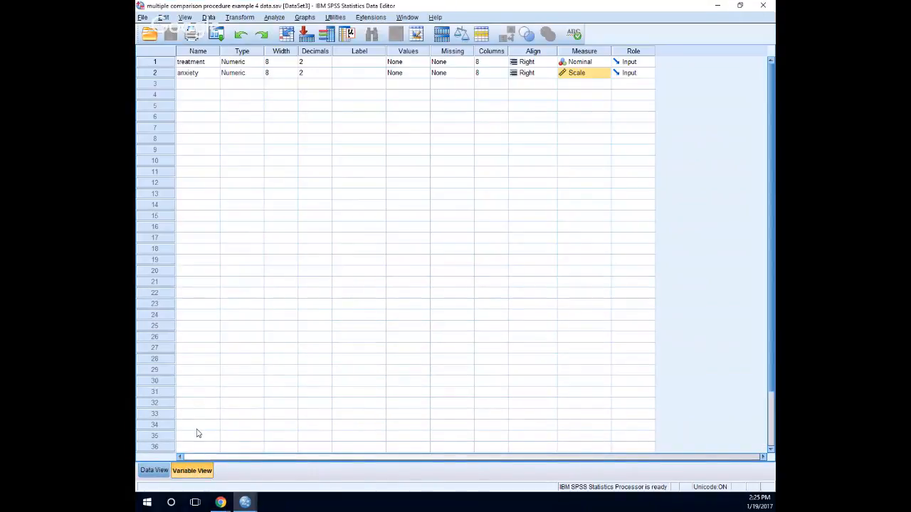
pyautogui.click(197, 425)
pyautogui.click(149, 471)
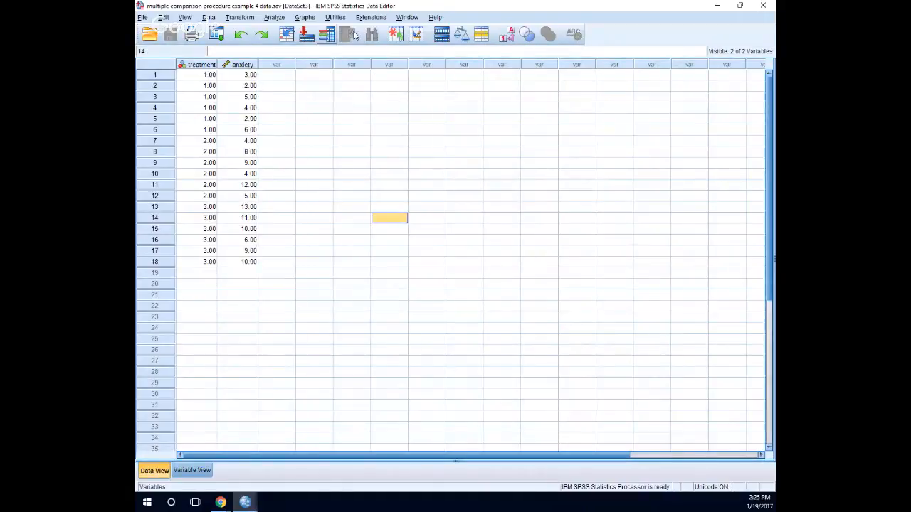
pyautogui.click(276, 18)
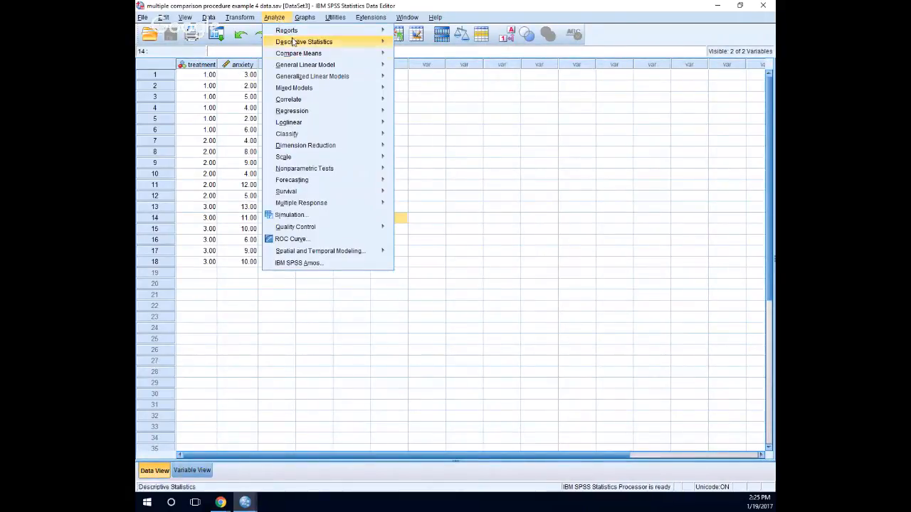
pyautogui.moveTo(313, 78)
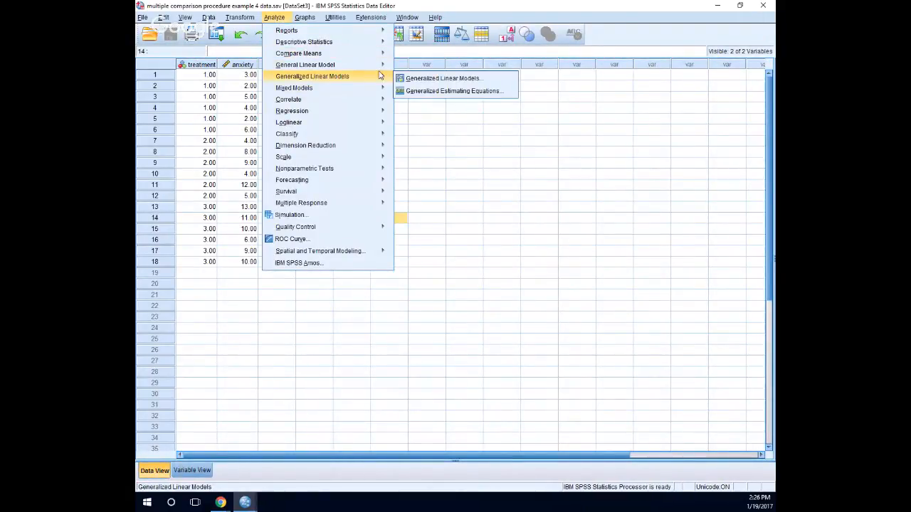
pyautogui.moveTo(368, 69)
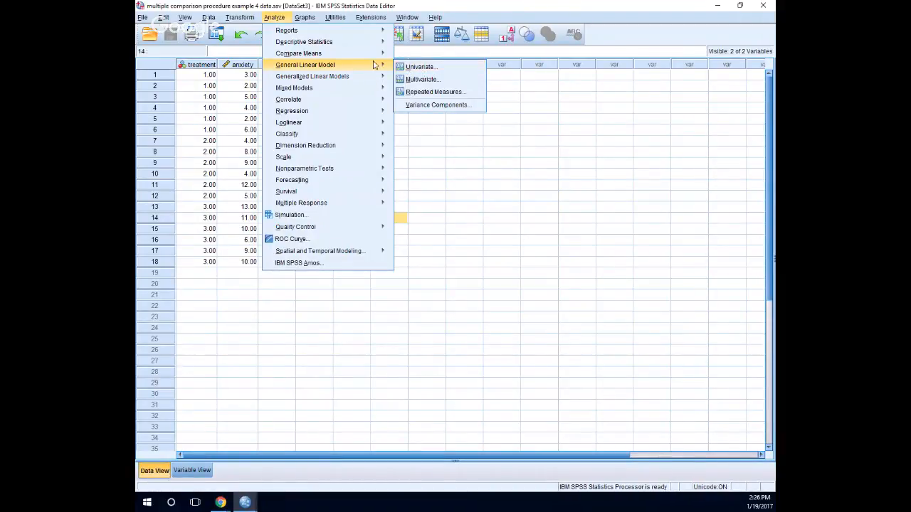
pyautogui.click(429, 68)
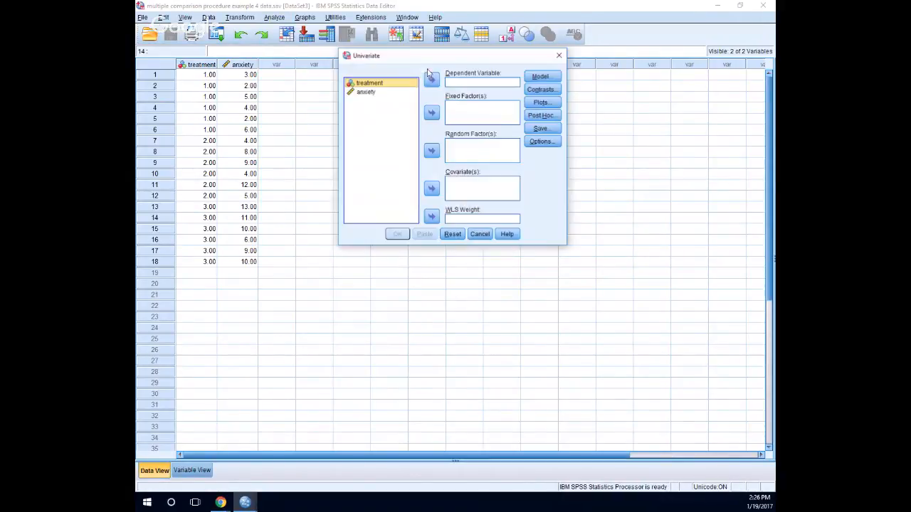
pyautogui.click(432, 114)
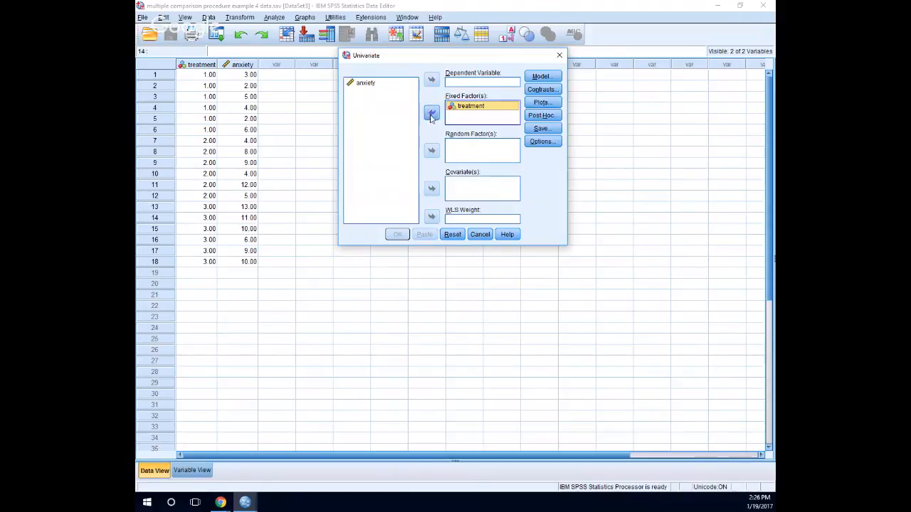
pyautogui.click(365, 84)
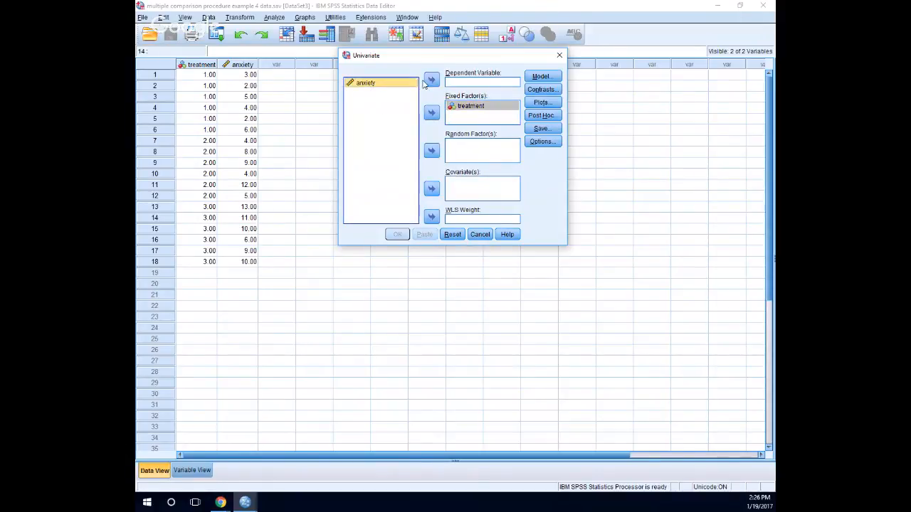
pyautogui.click(432, 81)
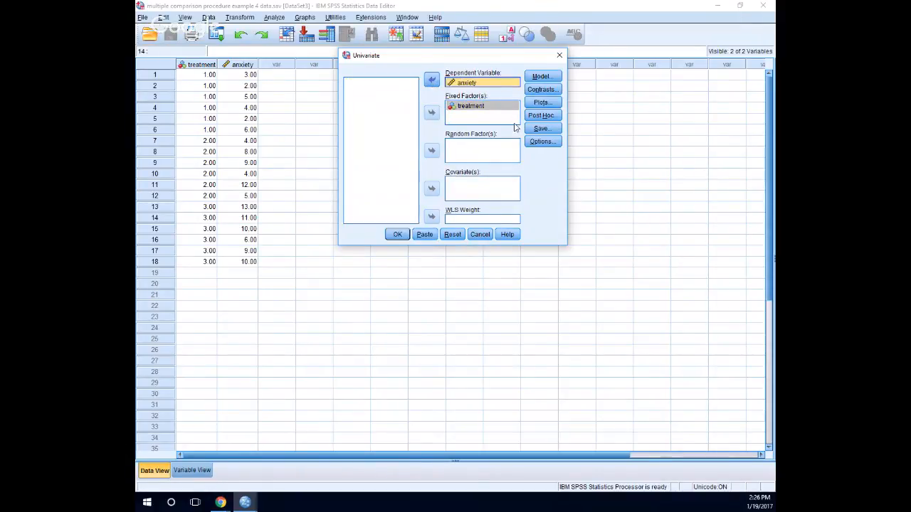
# Step: Request estimated marginal means for (OVERALL) and treatment, plus descriptive statistics, effect size estimates, observed power and homogeneity tests
pyautogui.click(553, 142)
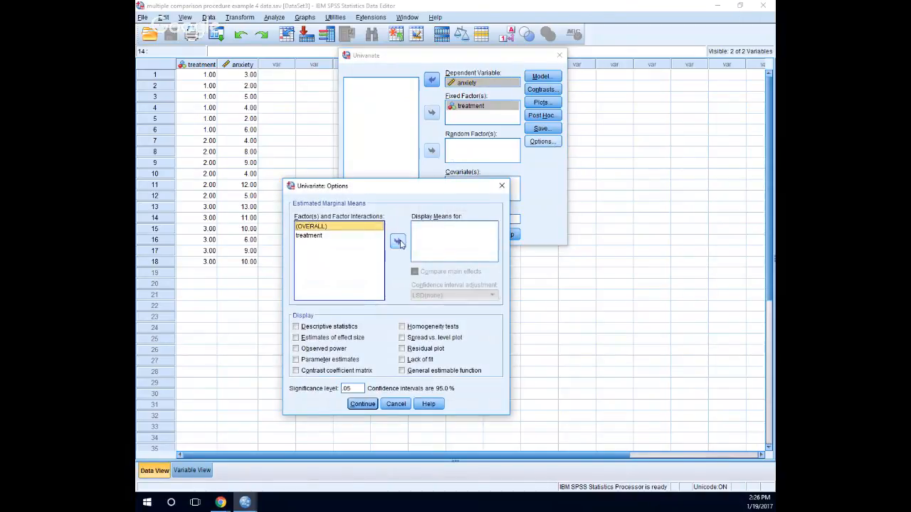
pyautogui.click(308, 236)
pyautogui.click(397, 241)
pyautogui.click(324, 327)
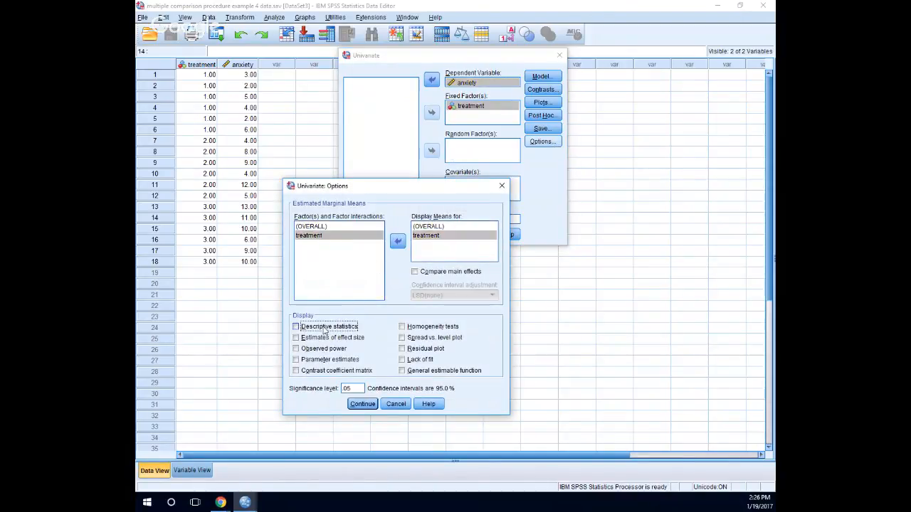
pyautogui.click(321, 339)
pyautogui.click(320, 349)
pyautogui.click(403, 328)
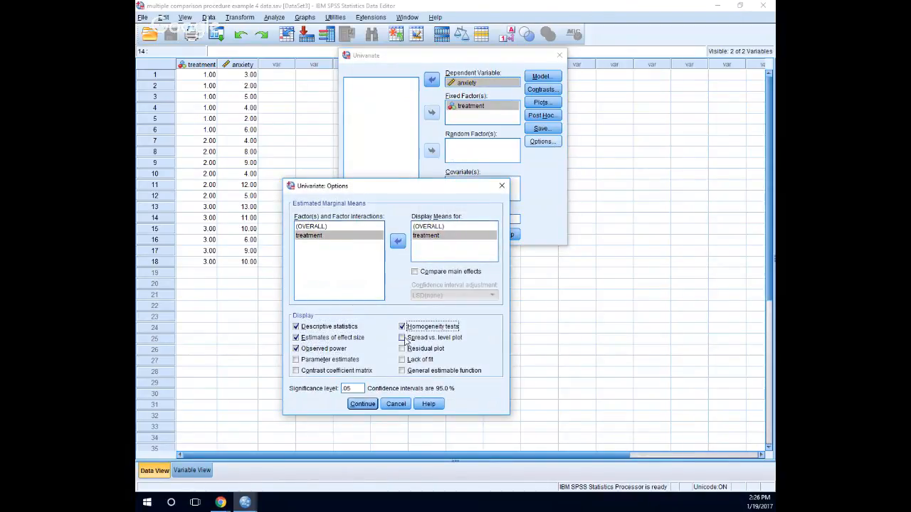
pyautogui.click(363, 405)
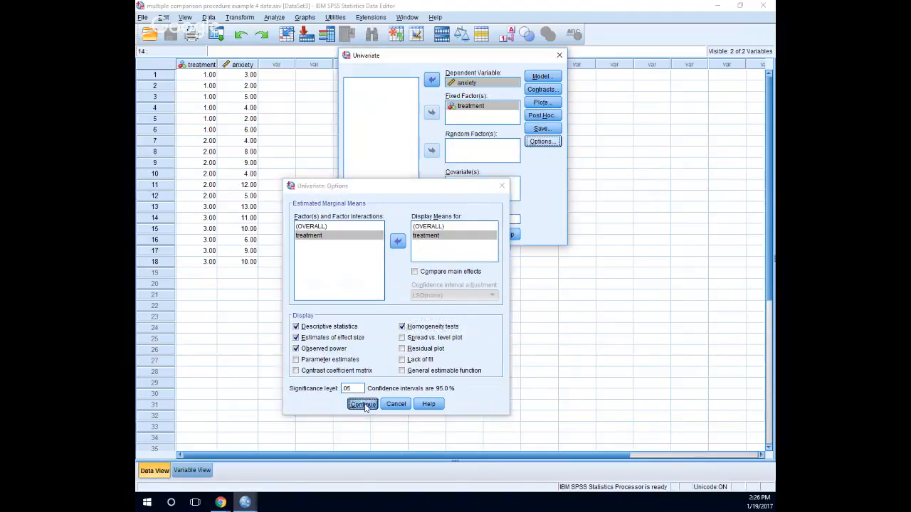
# Step: Add a profile plot with treatment on the horizontal axis
pyautogui.click(543, 102)
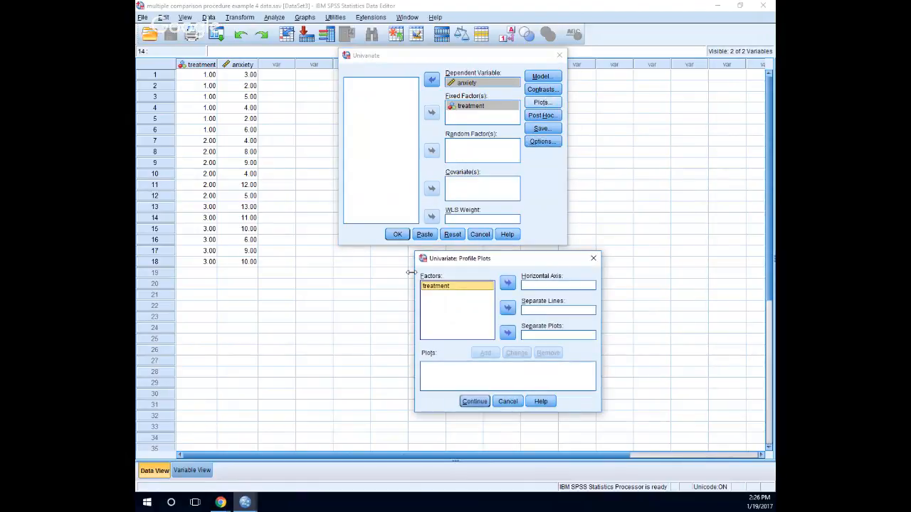
pyautogui.click(507, 284)
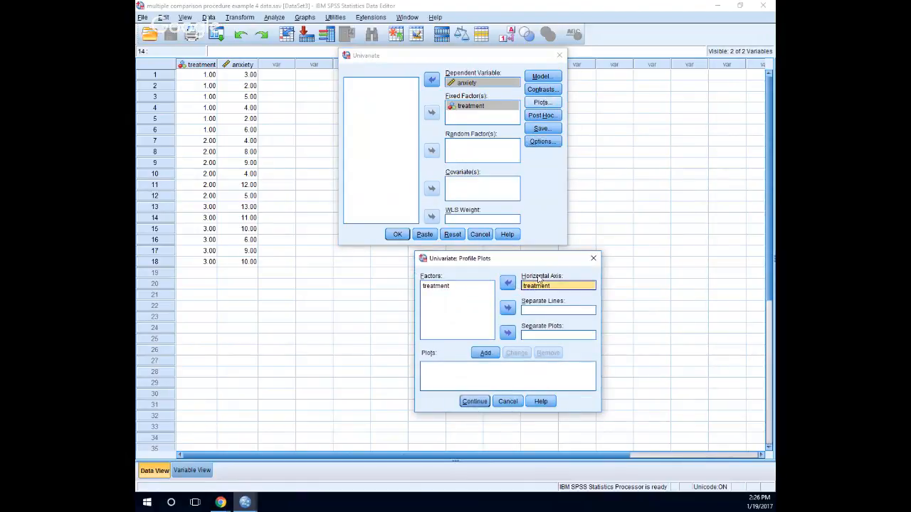
pyautogui.click(485, 353)
pyautogui.click(475, 401)
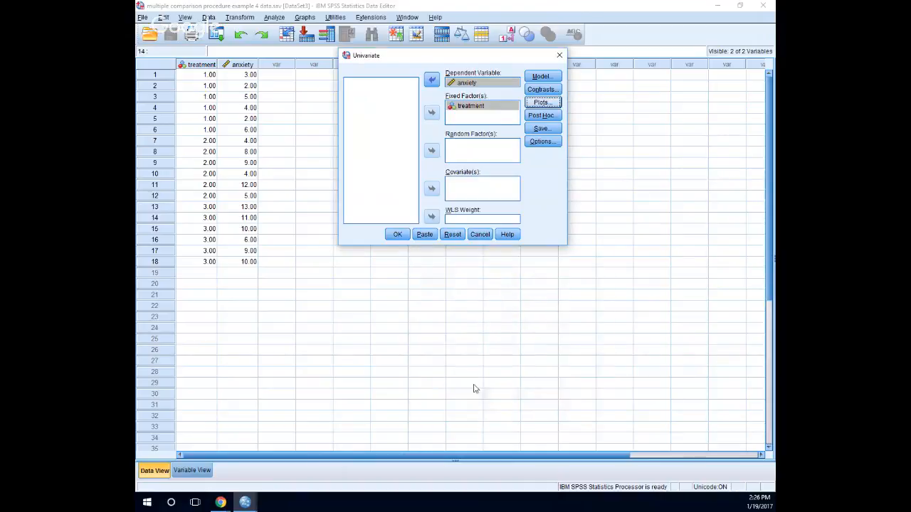
# Step: View the predefined contrast types offered for the treatment factor and close the contrast settings
pyautogui.click(550, 89)
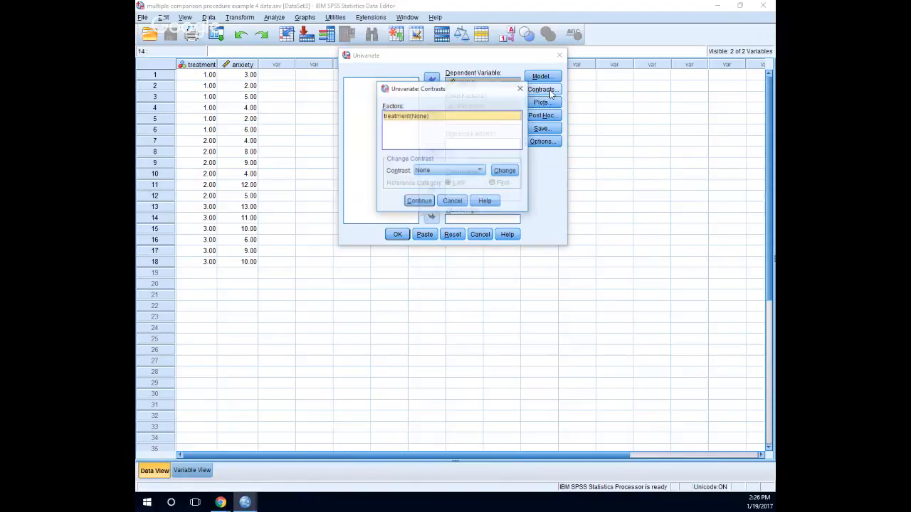
pyautogui.click(481, 172)
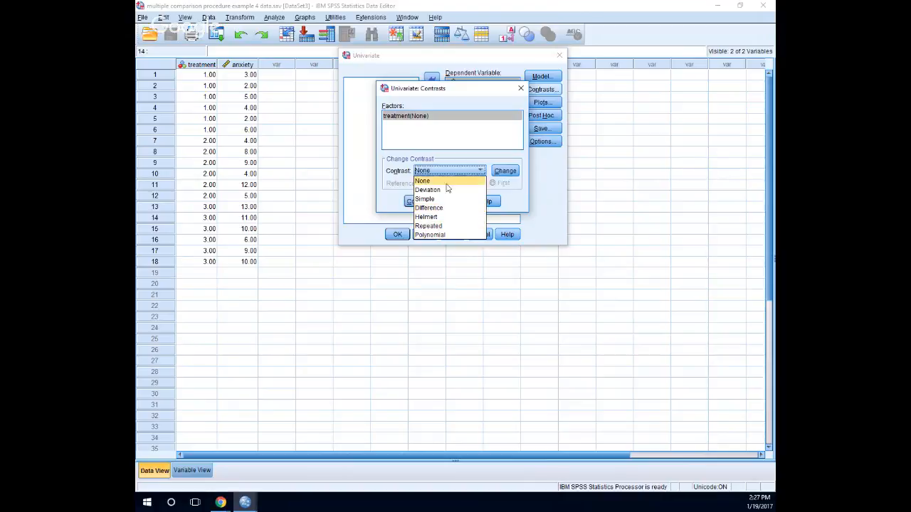
pyautogui.click(521, 203)
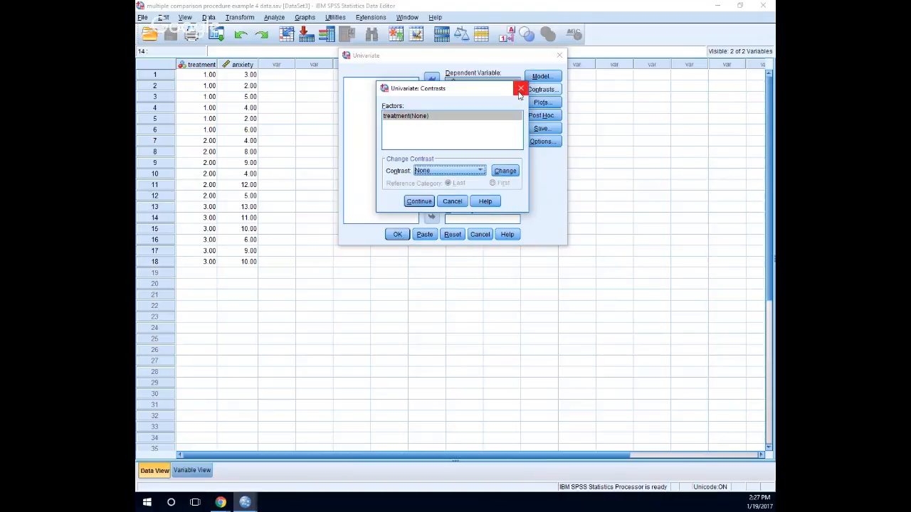
pyautogui.click(521, 89)
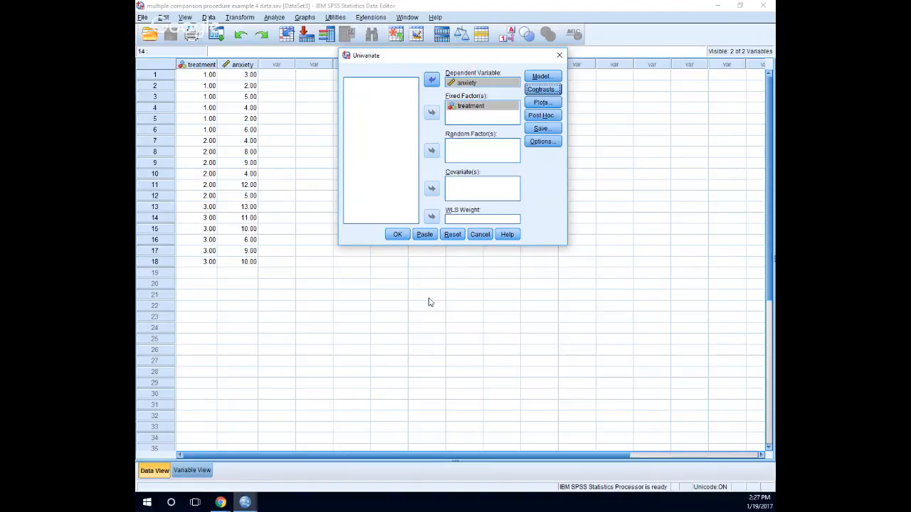
# Step: Paste the Univariate analysis as syntax, maximize the Syntax Editor, and highlight the UNIANOVA command lines to examine them
pyautogui.click(429, 239)
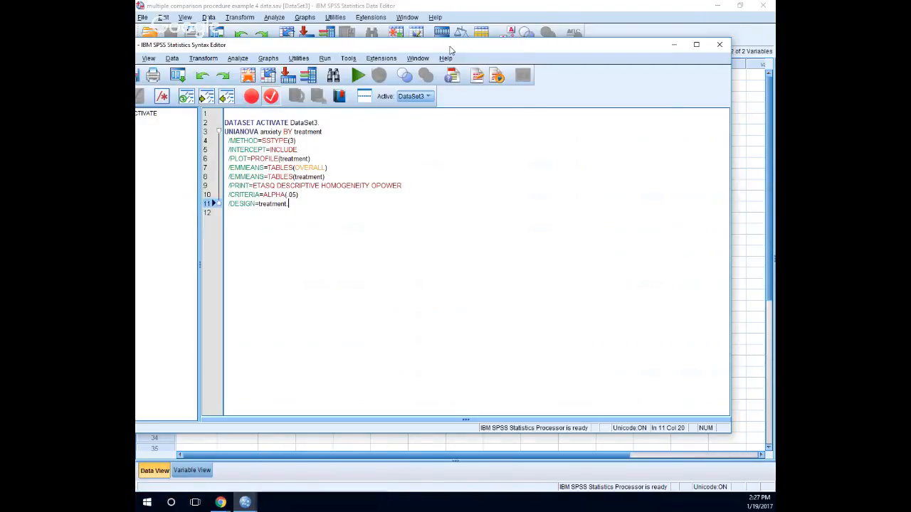
pyautogui.click(738, 13)
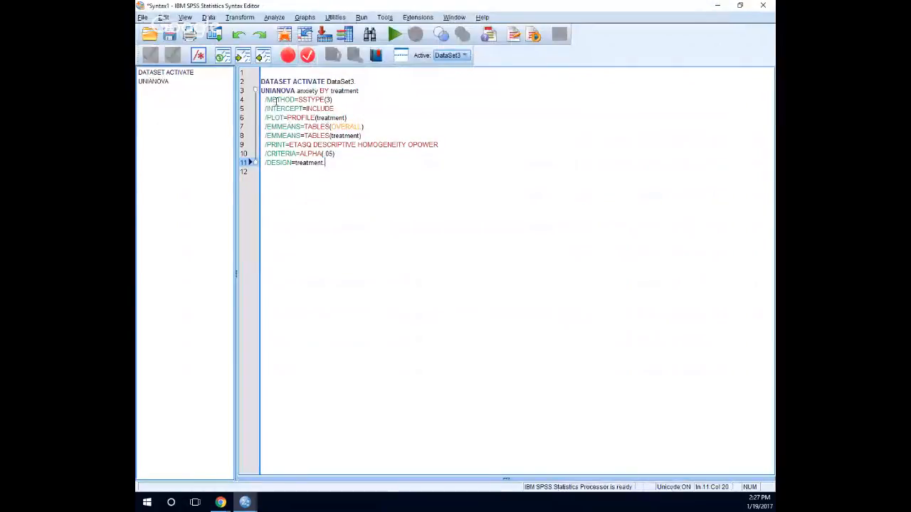
pyautogui.moveTo(260, 90); pyautogui.dragTo(349, 160)
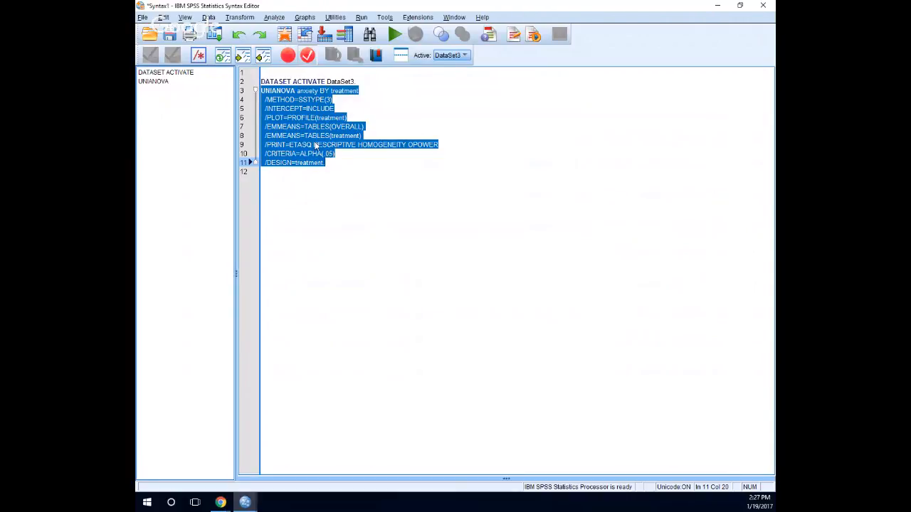
pyautogui.click(376, 168)
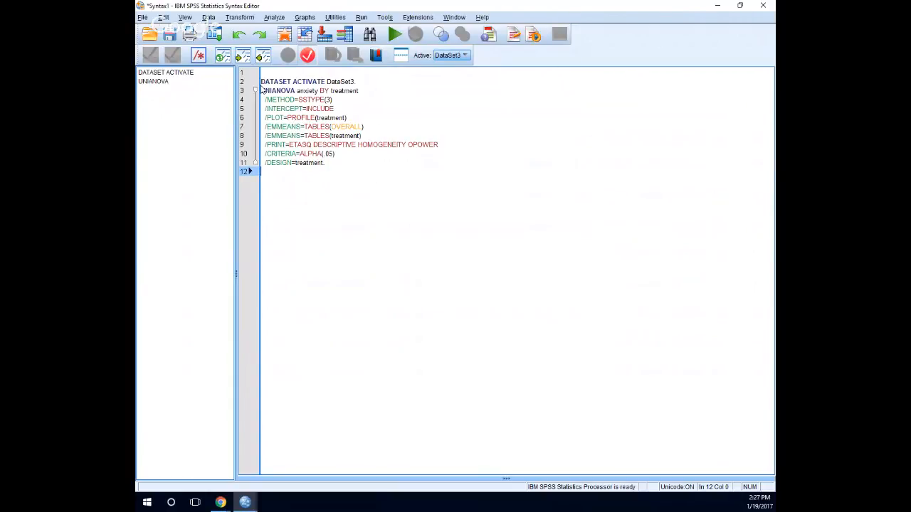
# Step: Examine the UNIANOVA anxiety BY treatment command line and the /DESIGN=treatment subcommand by highlighting their parts
pyautogui.moveTo(262, 91); pyautogui.dragTo(358, 91)
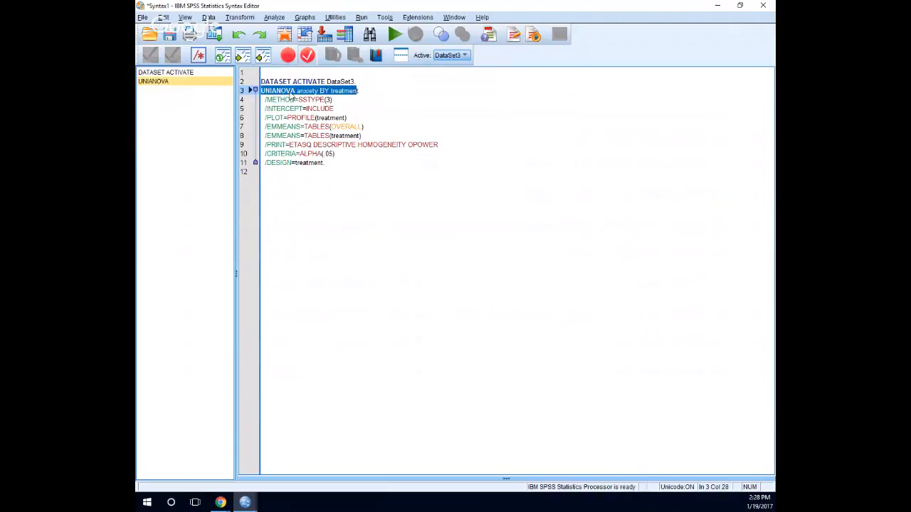
pyautogui.click(364, 92)
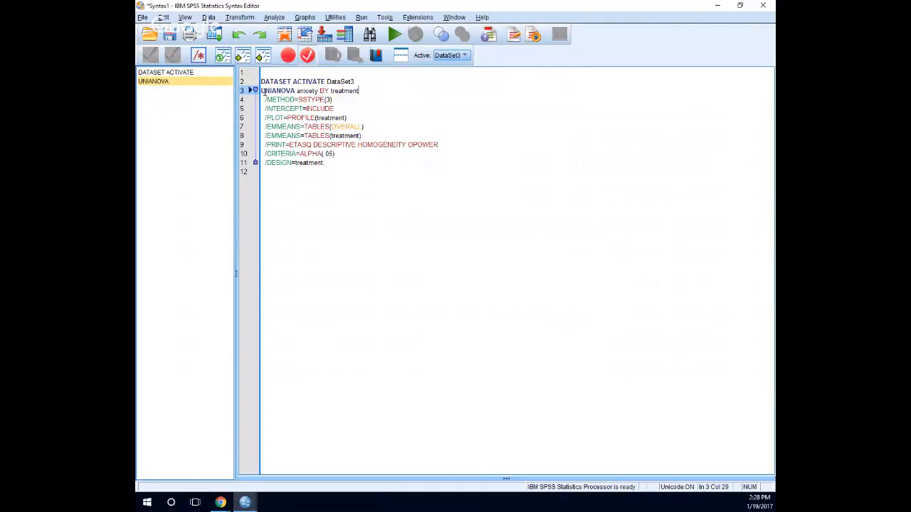
pyautogui.moveTo(261, 91); pyautogui.dragTo(296, 92)
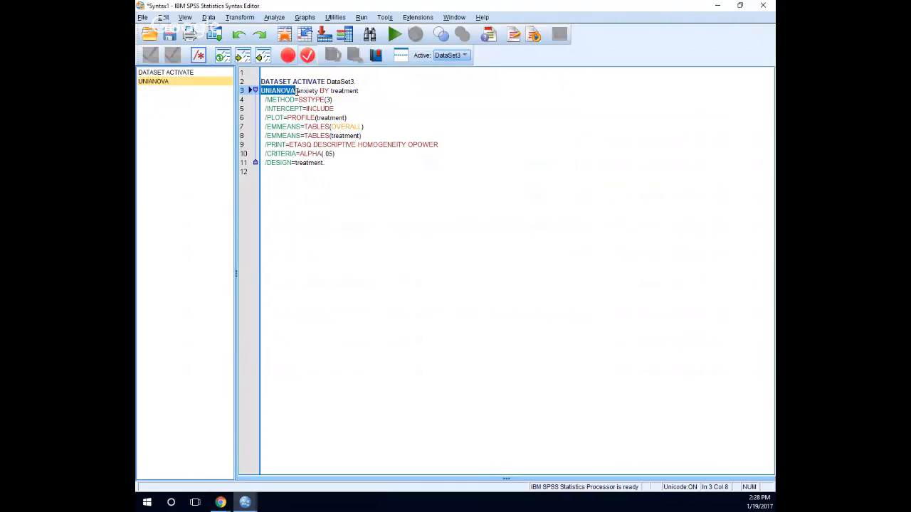
pyautogui.click(301, 97)
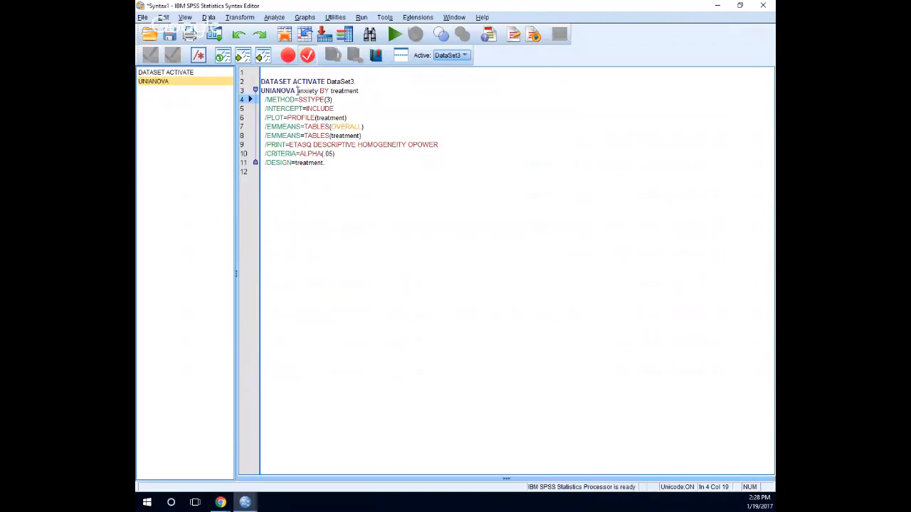
pyautogui.moveTo(296, 91); pyautogui.dragTo(361, 91)
pyautogui.click(403, 109)
pyautogui.moveTo(265, 163); pyautogui.dragTo(326, 164)
pyautogui.click(316, 172)
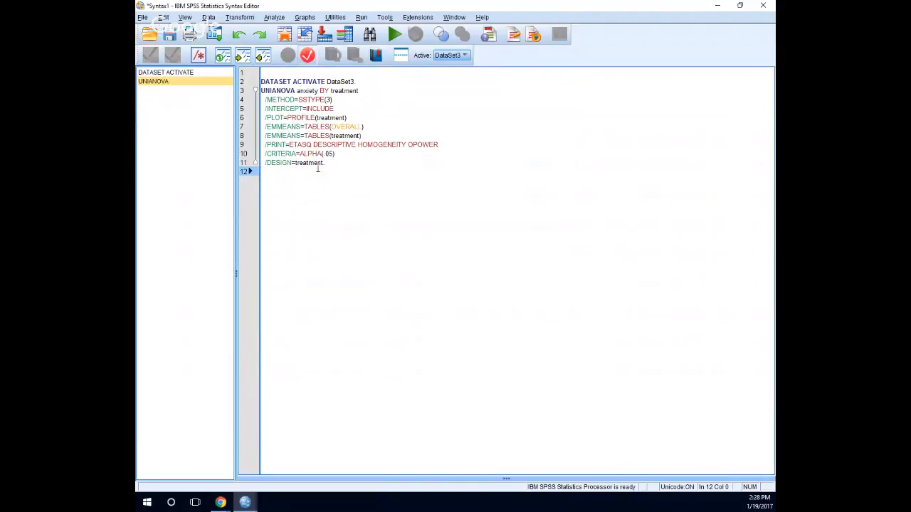
# Step: Remove the period ending the /DESIGN=treatment line, highlight the UNIANOVA keyword, and put the period back
pyautogui.click(326, 164)
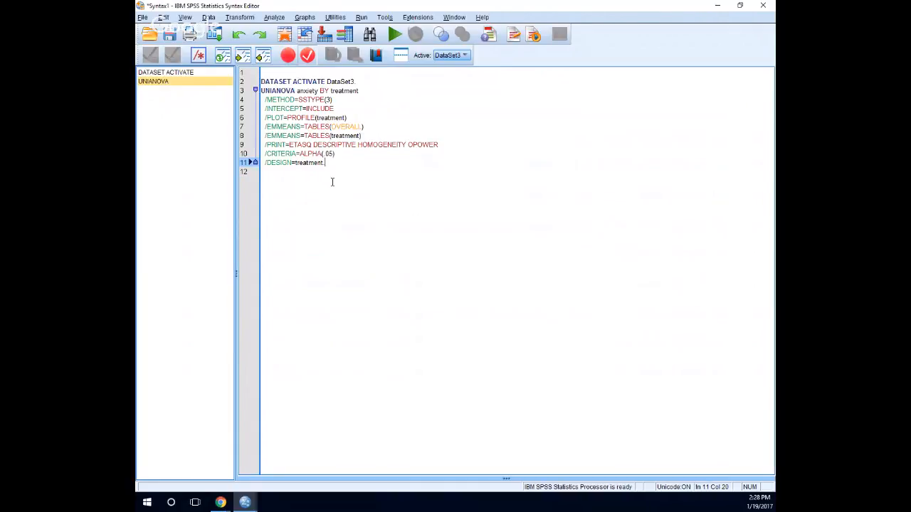
pyautogui.press('BackSpace')
pyautogui.moveTo(261, 91); pyautogui.dragTo(294, 90)
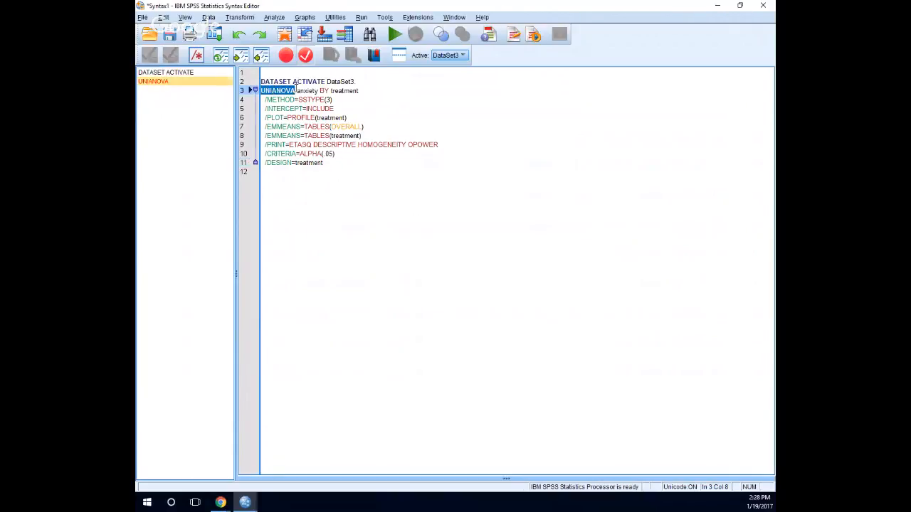
pyautogui.click(367, 161)
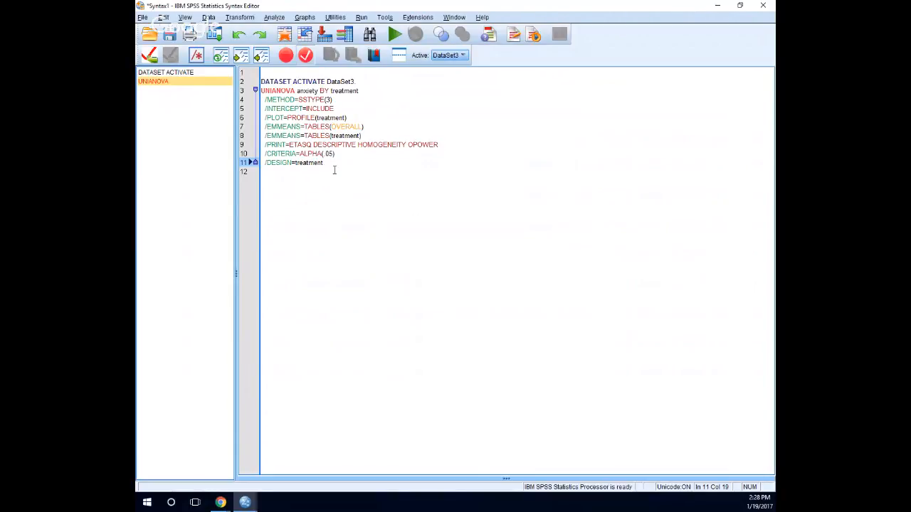
pyautogui.write('.')
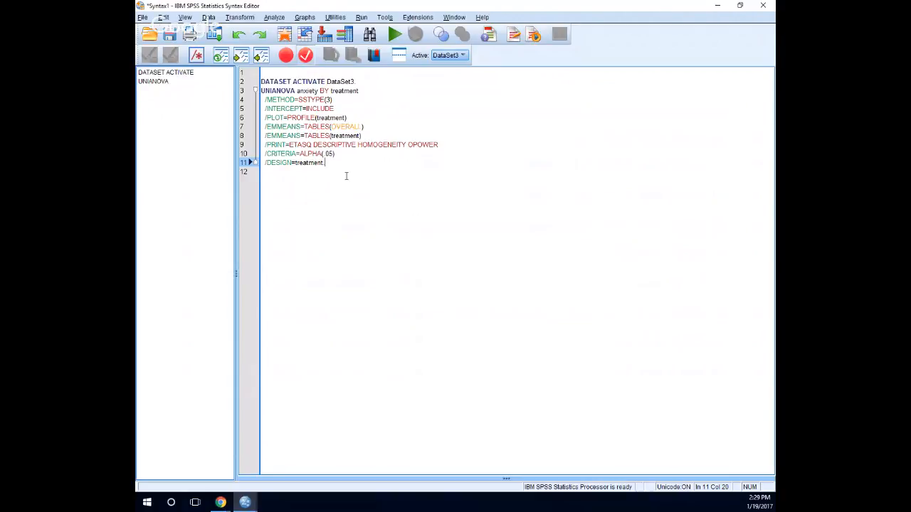
# Step: Replace the period after /DESIGN=treatment with a new /LMATRIX subcommand line labelled "compare group 1 versus 3"
pyautogui.press('BackSpace')
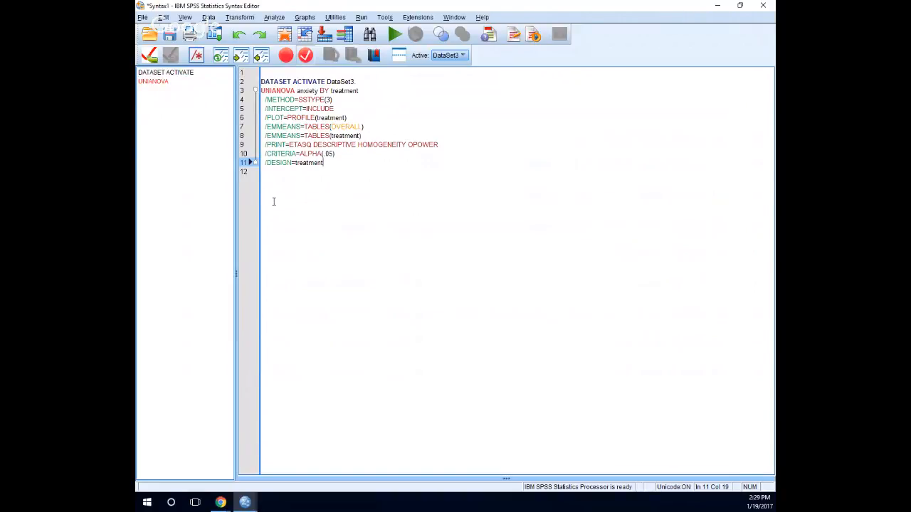
pyautogui.press('Return')
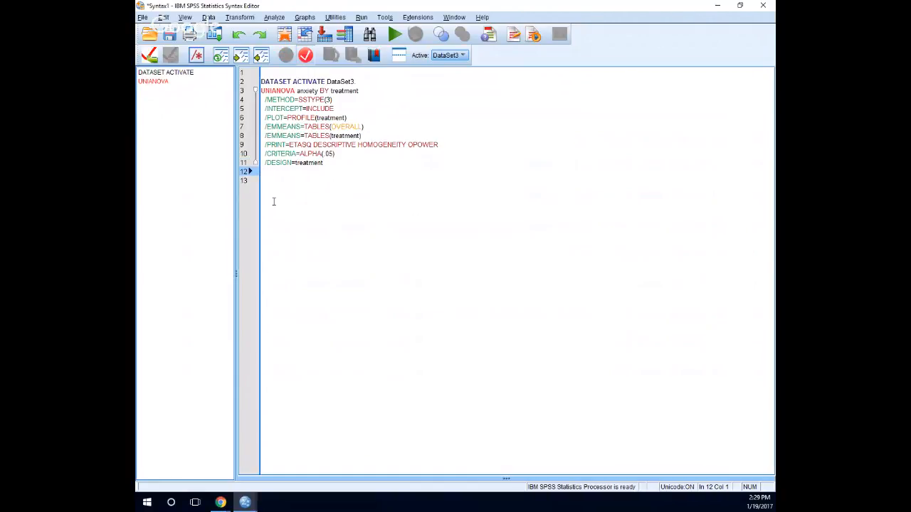
pyautogui.write('/lm')
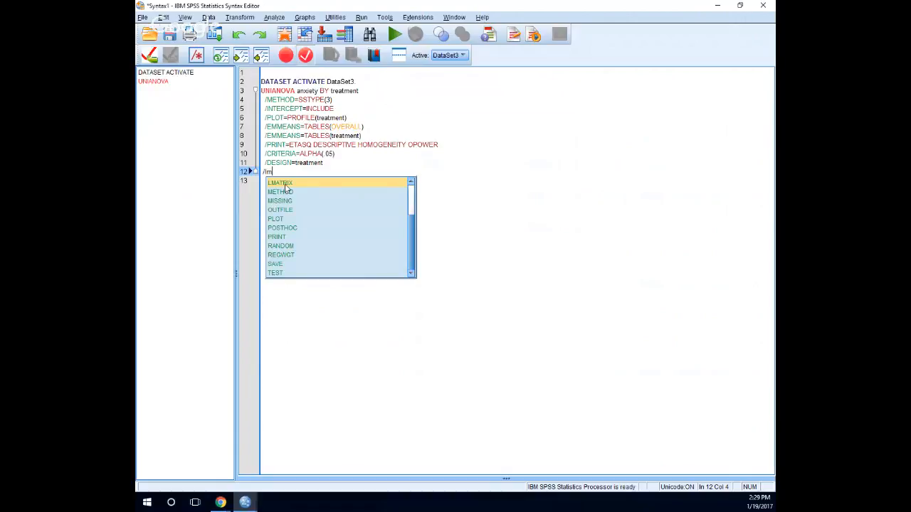
pyautogui.click(285, 184)
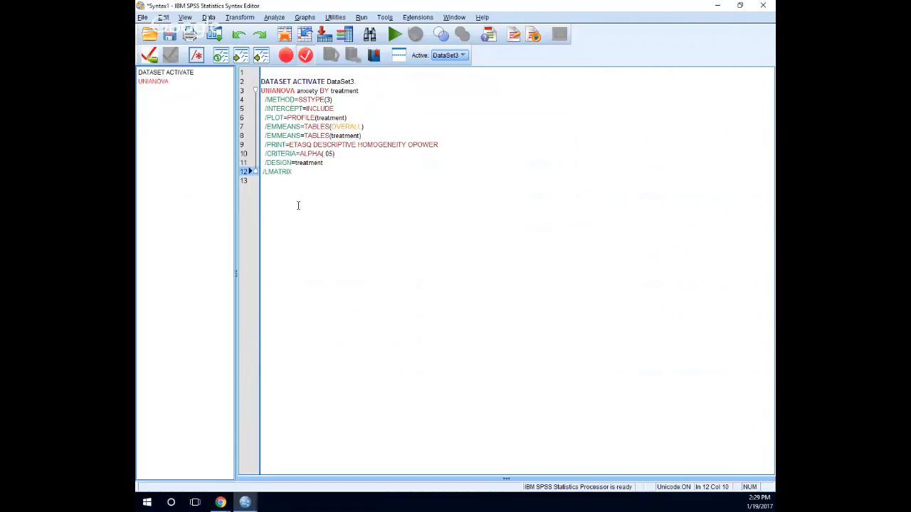
pyautogui.write('"compare group')
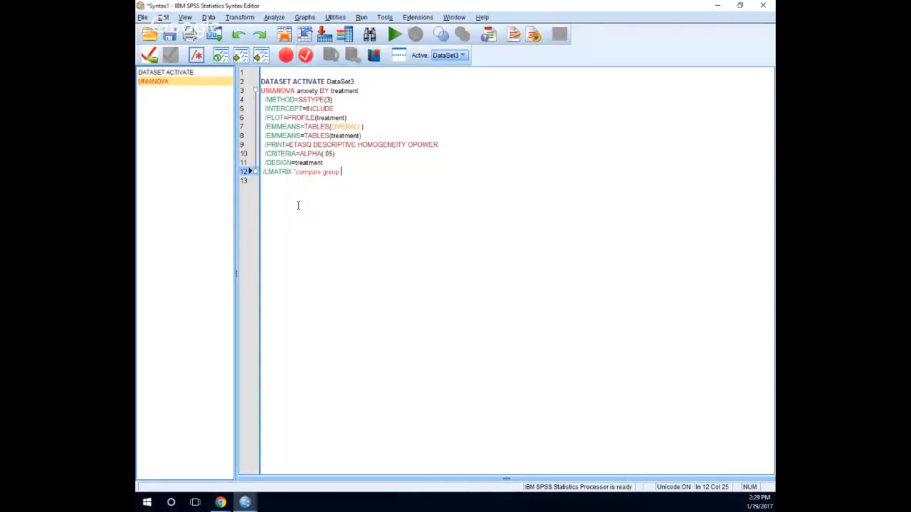
pyautogui.write(' 1 versus 3')
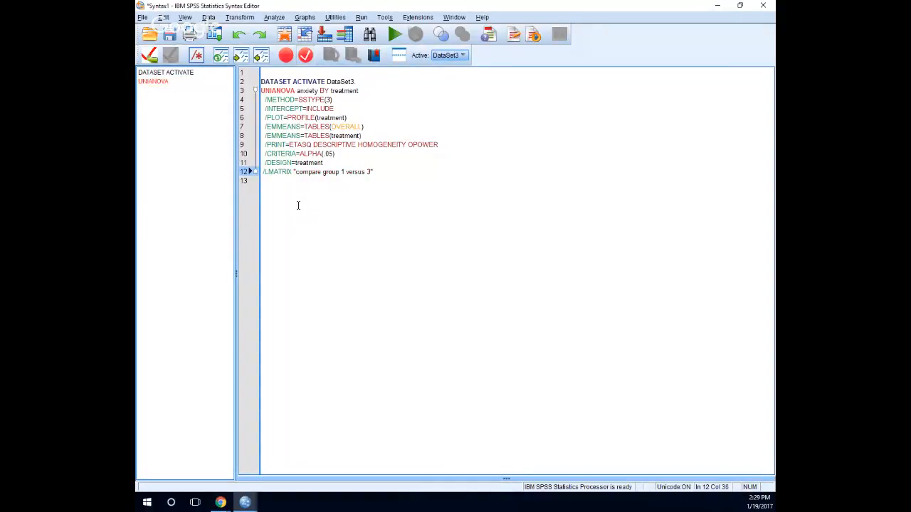
pyautogui.press('BackSpace')
# Step: Add the contrast coefficient line "treatment 1 0 -1." below the /LMATRIX subcommand
pyautogui.press('Return')
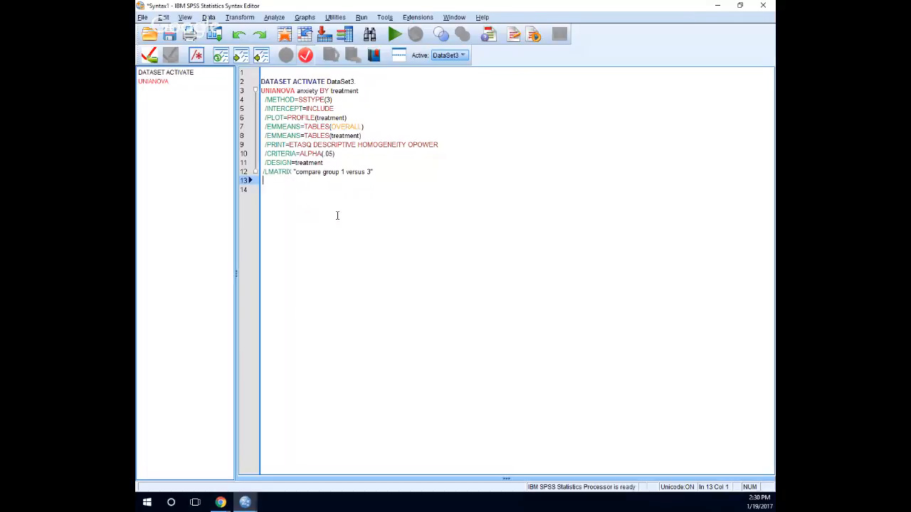
pyautogui.write('treatment')
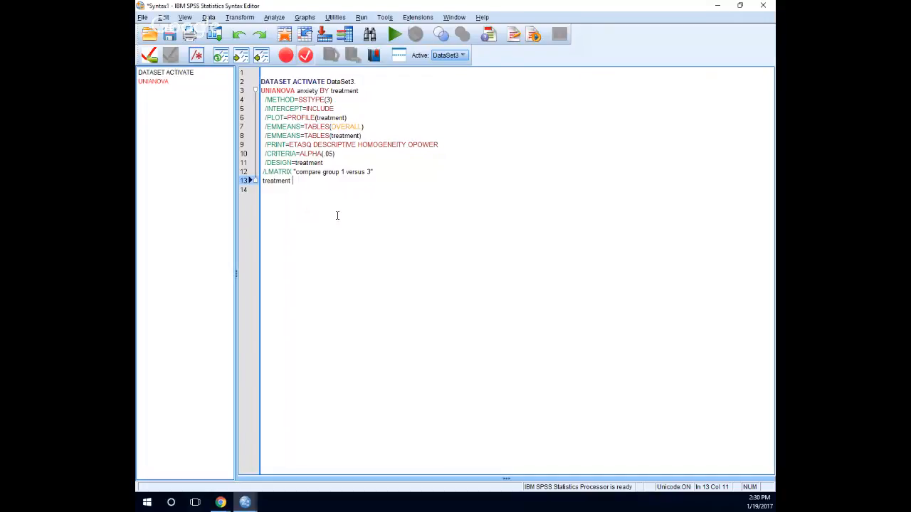
pyautogui.write('1 0 -1.')
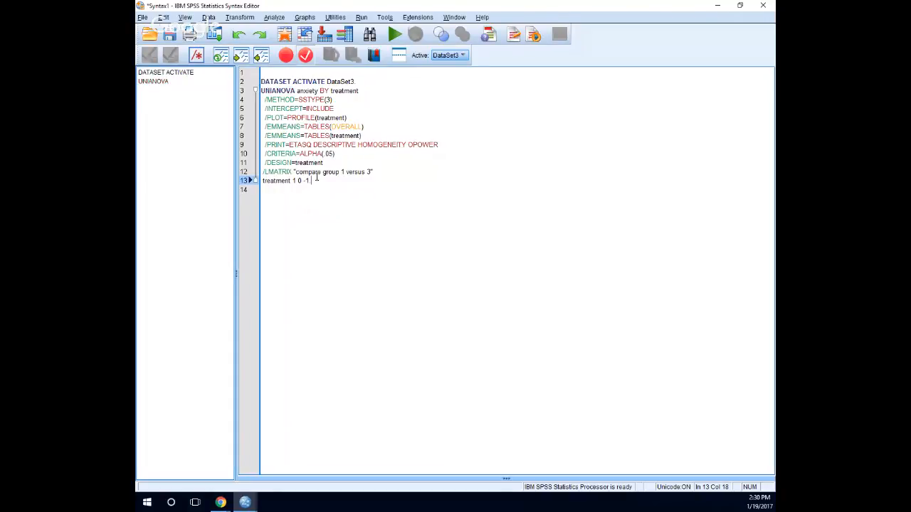
# Step: Select the whole syntax from DATASET ACTIVATE through the treatment contrast line and run it
pyautogui.moveTo(320, 186); pyautogui.dragTo(256, 99)
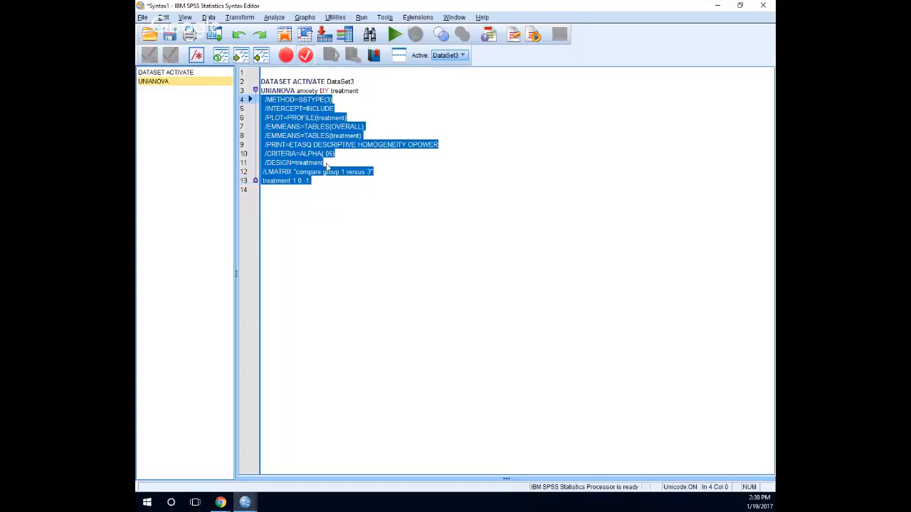
pyautogui.click(358, 204)
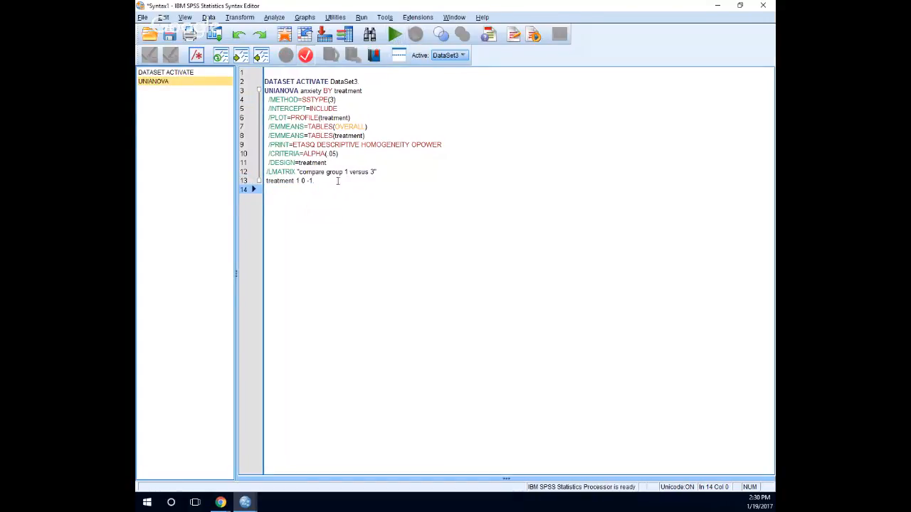
pyautogui.moveTo(335, 183); pyautogui.dragTo(256, 80)
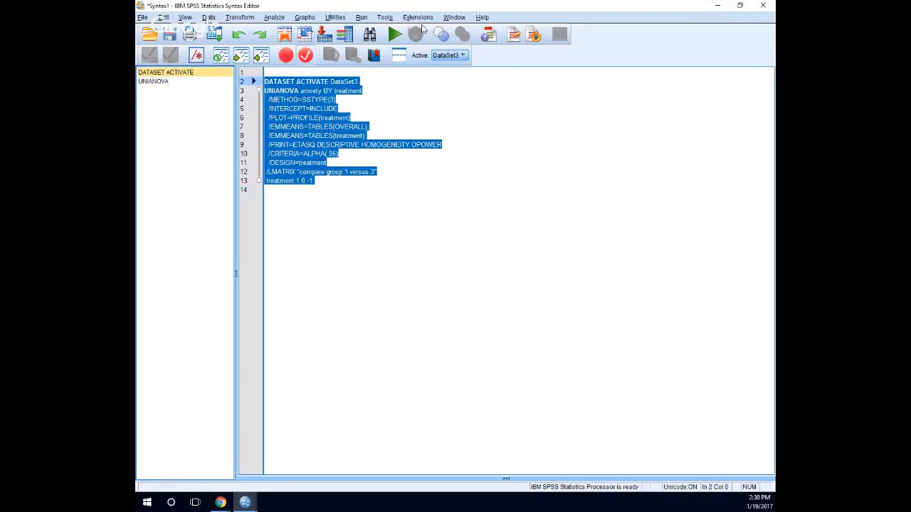
pyautogui.click(395, 33)
# Step: Enlarge and reposition the output window while reviewing the Descriptive Statistics, Levene's test and Tests of Between-Subjects Effects tables
pyautogui.scroll(-5, 399, 214)
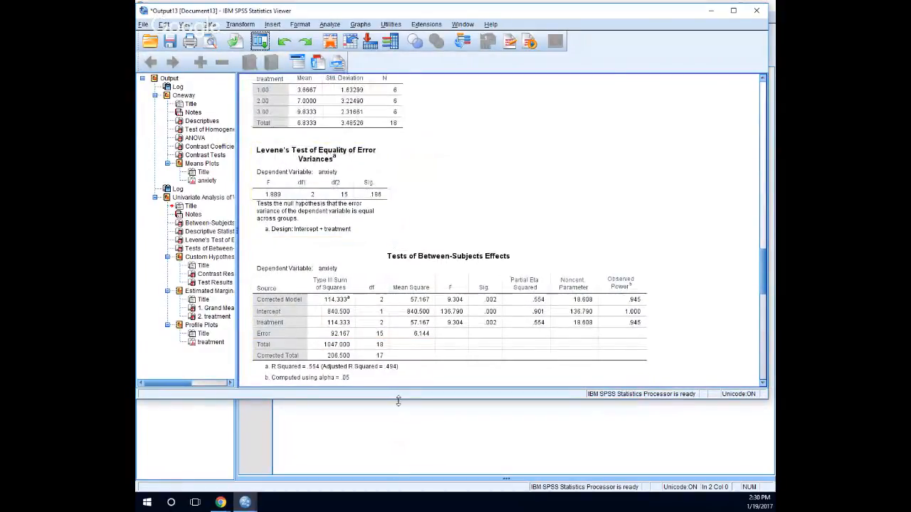
pyautogui.moveTo(400, 399); pyautogui.dragTo(402, 453)
pyautogui.scroll(2, 498, 256)
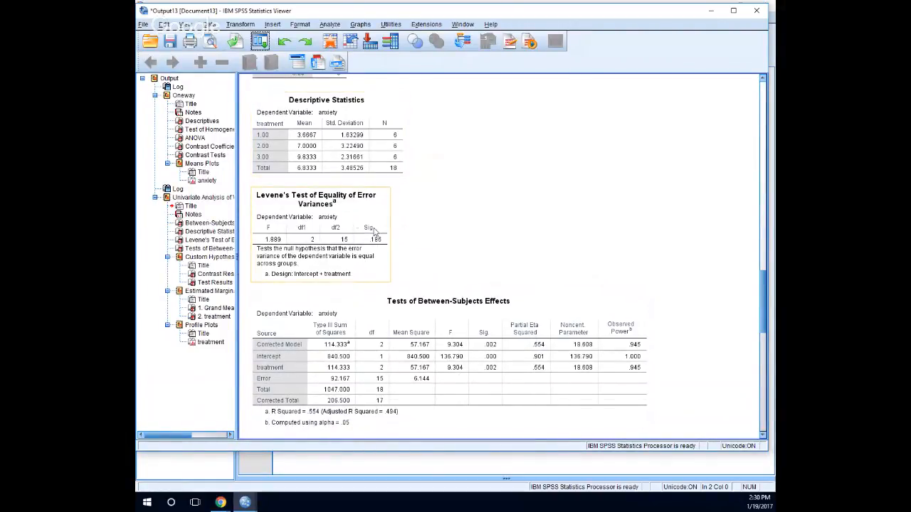
pyautogui.scroll(-4, 388, 251)
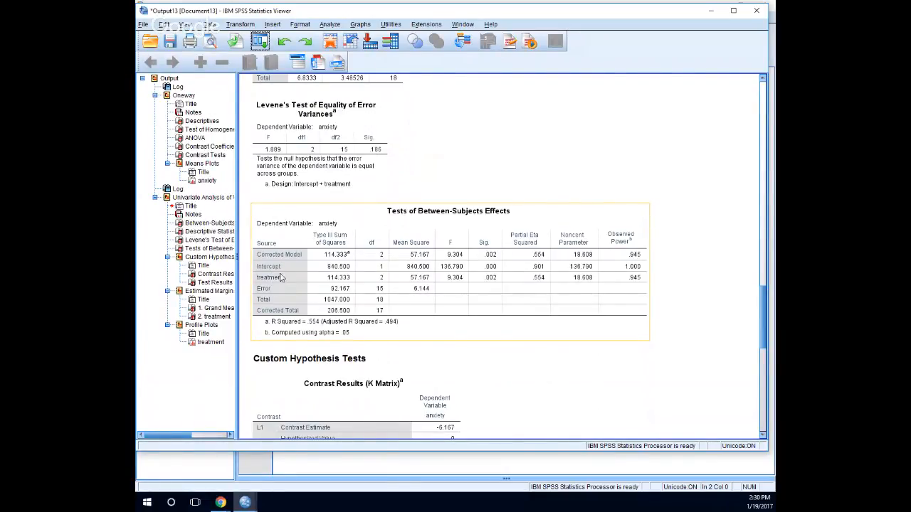
pyautogui.moveTo(313, 14); pyautogui.dragTo(339, 16)
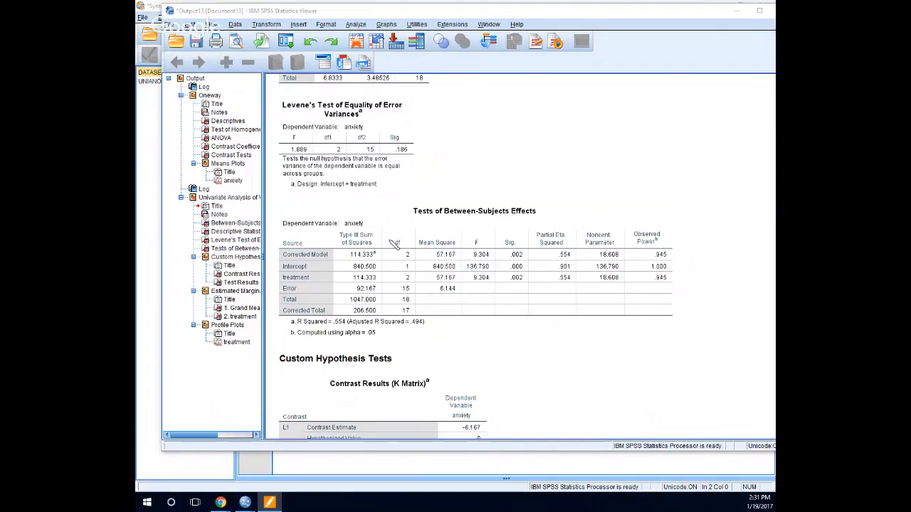
# Step: Mark the treatment row's F and Sig. values in the Tests of Between-Subjects Effects table in red, and clear the marks
pyautogui.moveTo(440, 223); pyautogui.dragTo(583, 198)
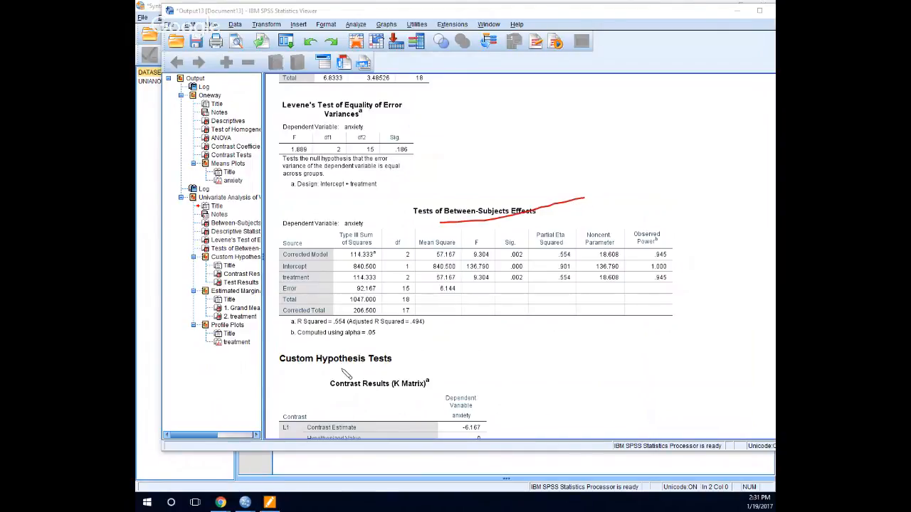
pyautogui.moveTo(268, 277); pyautogui.dragTo(280, 281)
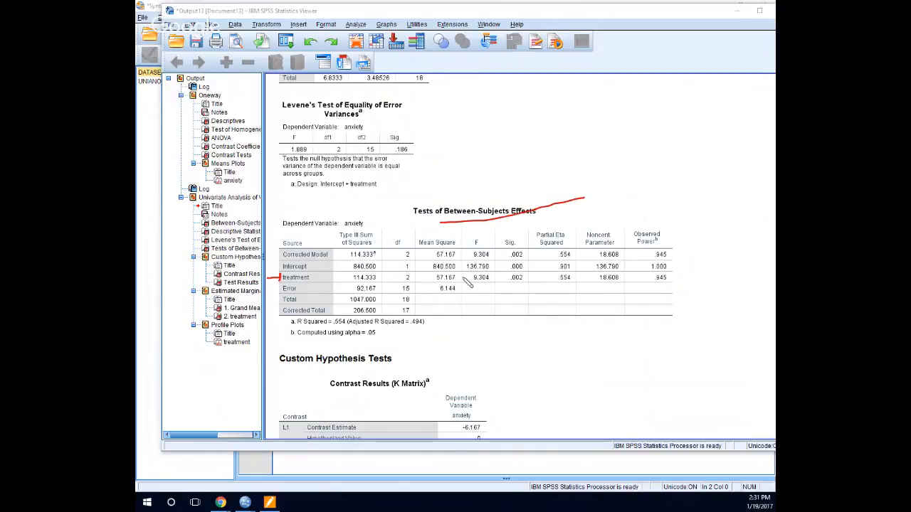
pyautogui.moveTo(466, 284)
pyautogui.mouseDown()
pyautogui.moveTo(534, 280)
pyautogui.moveTo(512, 272)
pyautogui.moveTo(505, 283)
pyautogui.mouseUp()
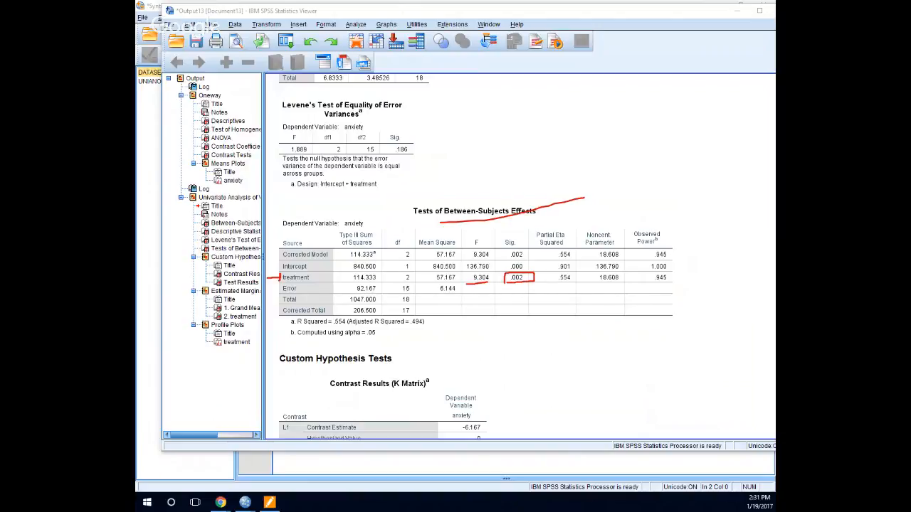
pyautogui.hotkey('ctrl', 'shift', '7')
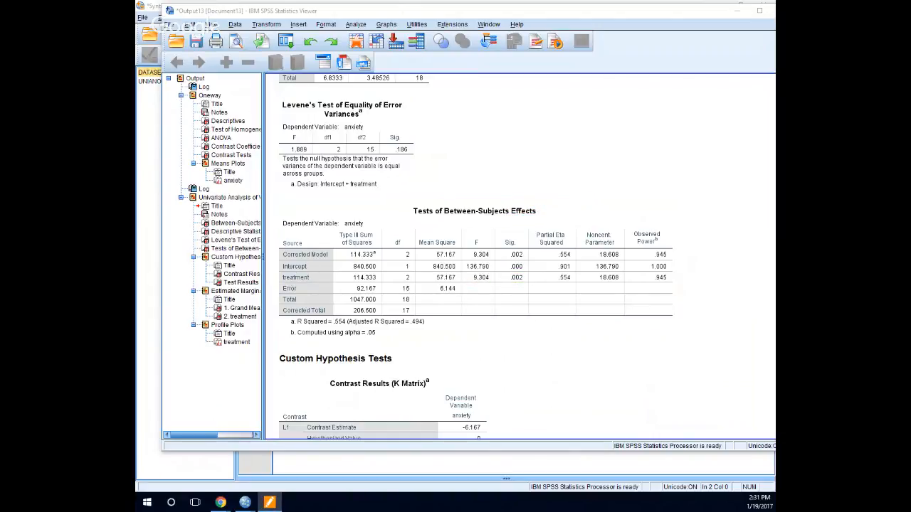
# Step: Examine the Contrast Results (K Matrix) table, marking the group 1 versus 3 label, Contrast Estimate and Sig. value in red before clearing the marks
pyautogui.scroll(-1, 254, 229)
pyautogui.click(445, 173)
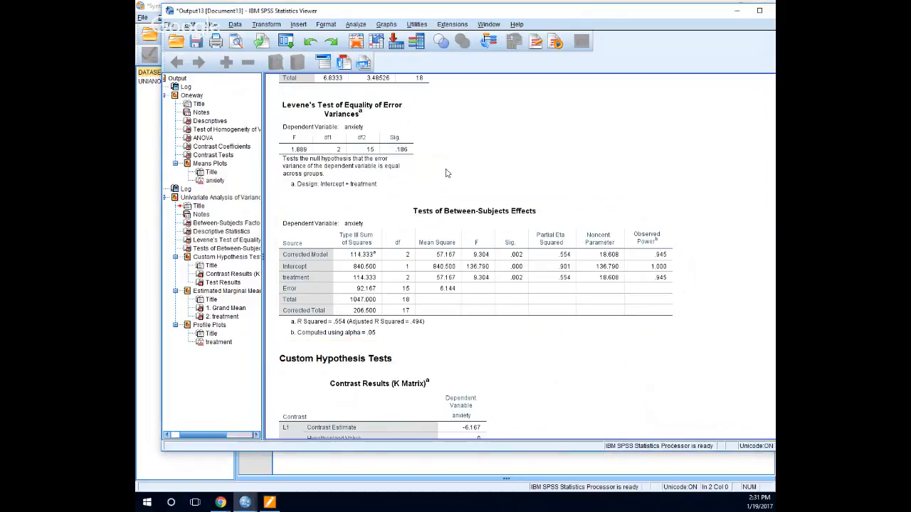
pyautogui.scroll(-1, 446, 173)
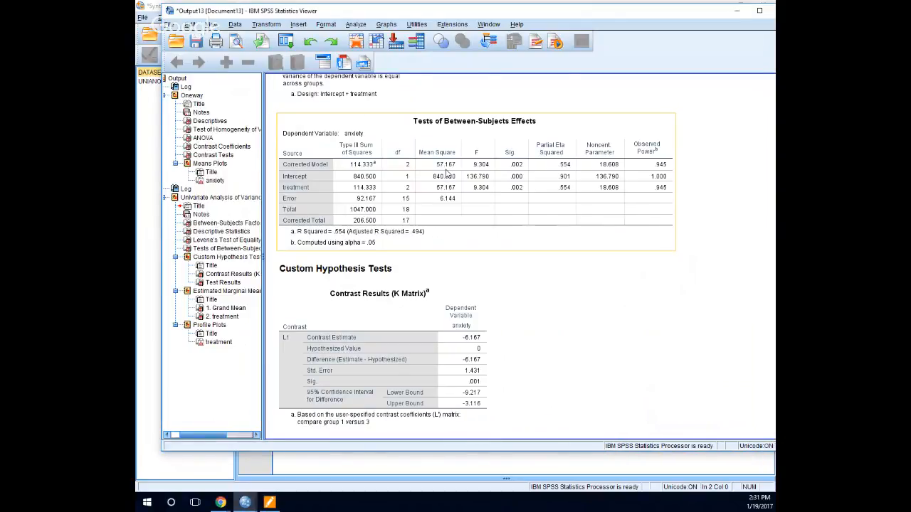
pyautogui.scroll(-1, 317, 183)
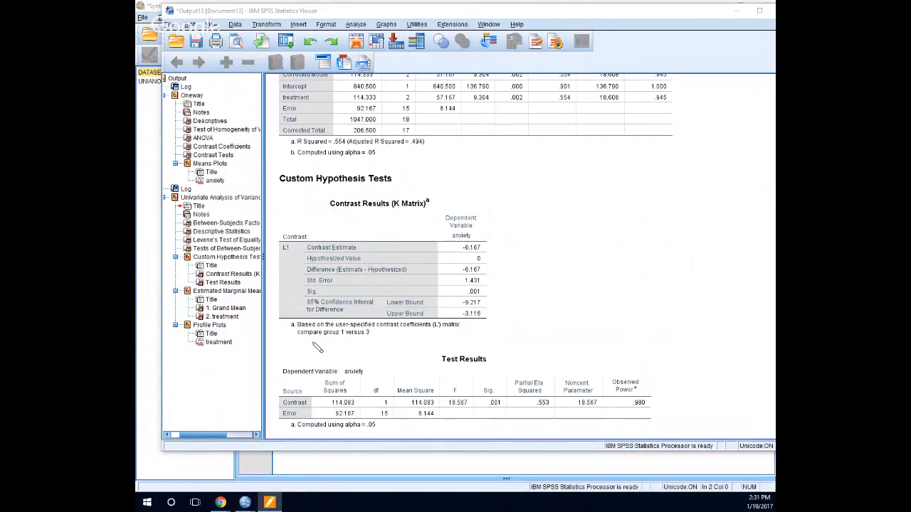
pyautogui.moveTo(297, 338); pyautogui.dragTo(377, 339)
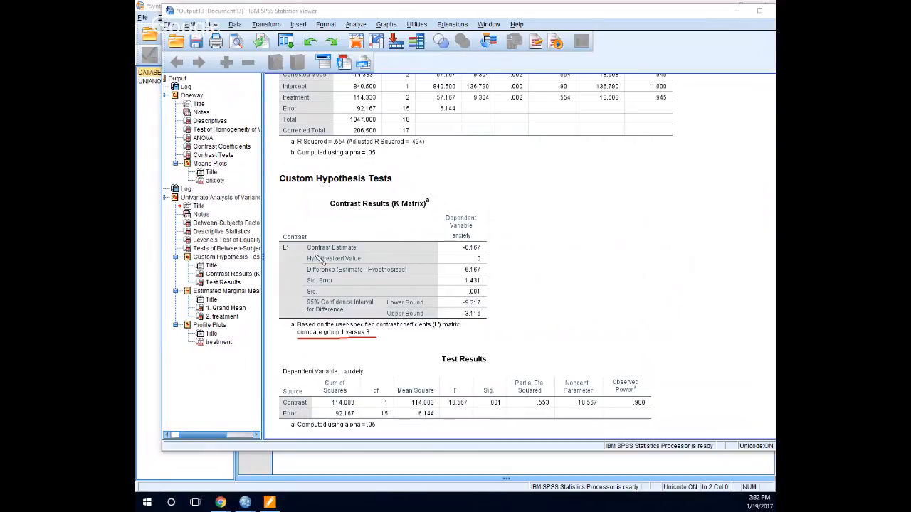
pyautogui.moveTo(313, 255); pyautogui.dragTo(361, 258)
pyautogui.moveTo(461, 253); pyautogui.dragTo(503, 253)
pyautogui.moveTo(489, 293)
pyautogui.mouseDown()
pyautogui.moveTo(475, 286)
pyautogui.moveTo(462, 294)
pyautogui.moveTo(487, 291)
pyautogui.mouseUp()
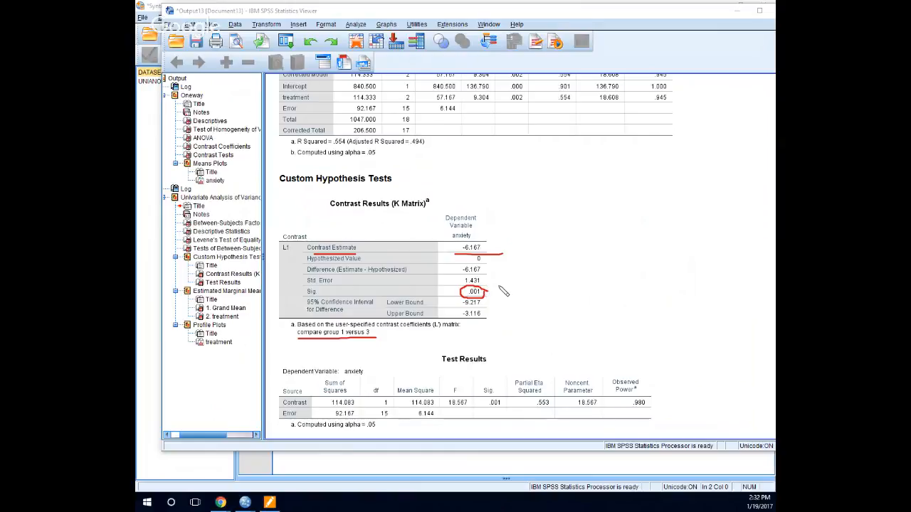
pyautogui.moveTo(488, 291); pyautogui.dragTo(498, 288)
pyautogui.click(269, 503)
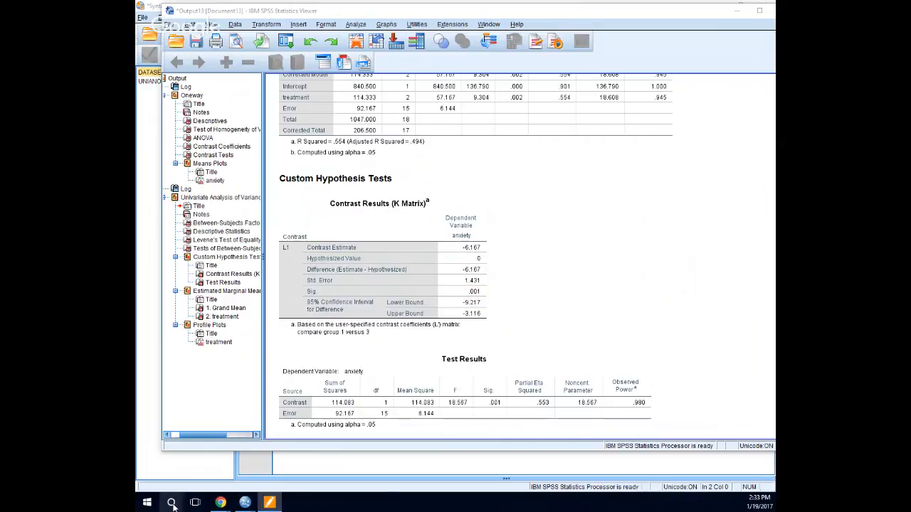
# Step: Add a second contrast at the end of the UNIANOVA syntax: /lmatrix "compare group 2 versus 3" followed by treatment 0 1 -1 and a period
pyautogui.click(261, 467)
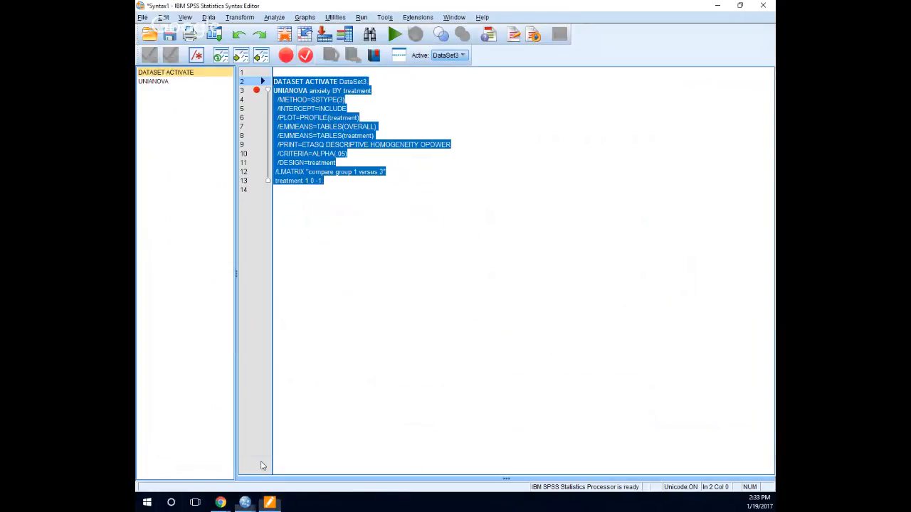
pyautogui.click(345, 184)
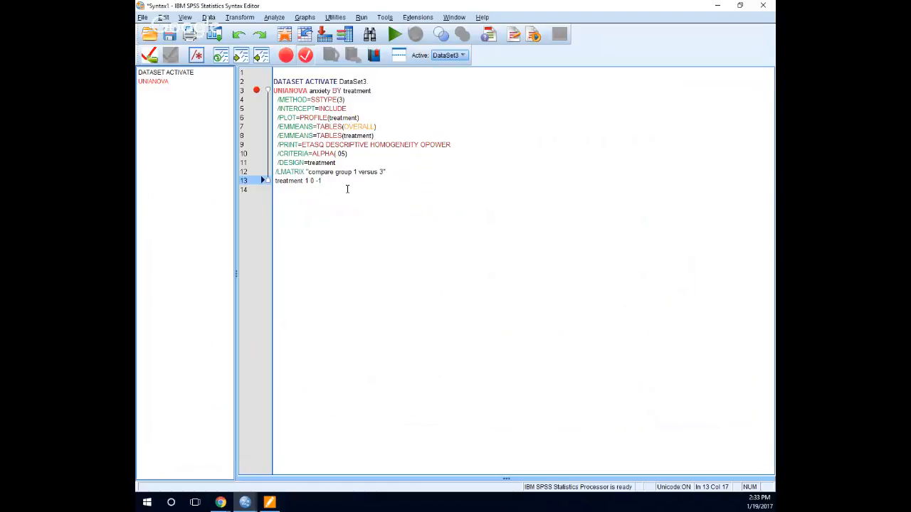
pyautogui.press('Return')
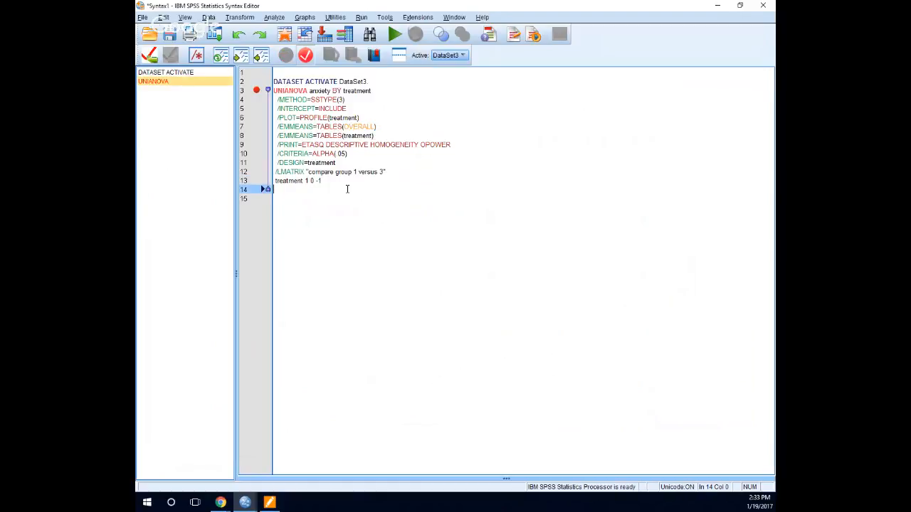
pyautogui.write('/')
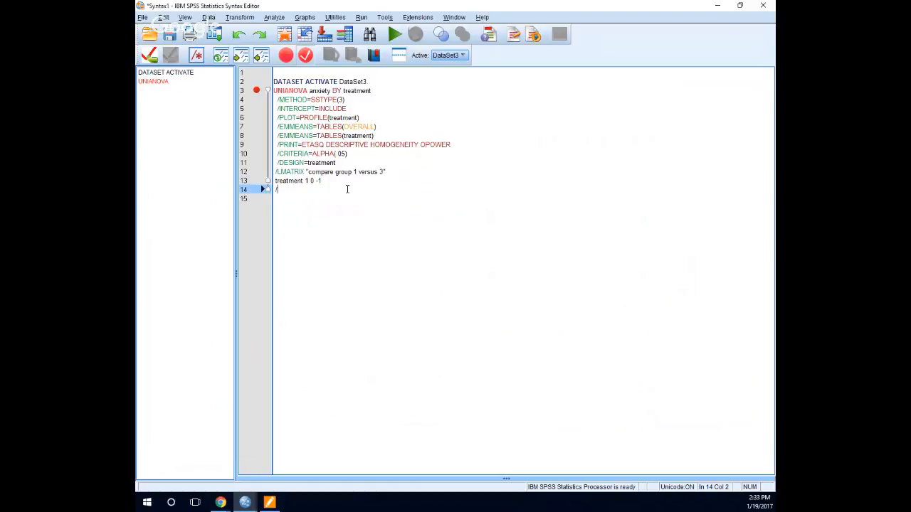
pyautogui.write('lmatrix "compare group 2 ver')
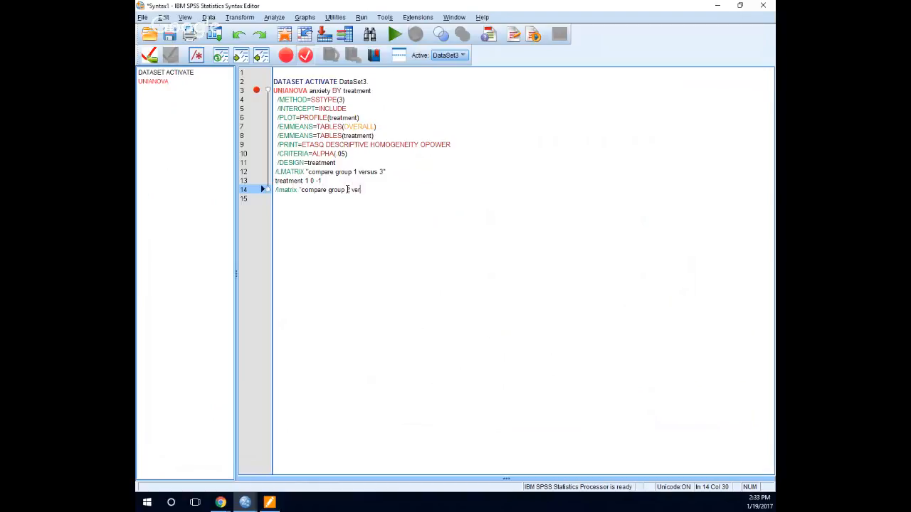
pyautogui.write('"')
pyautogui.press('Return')
pyautogui.write('treatment')
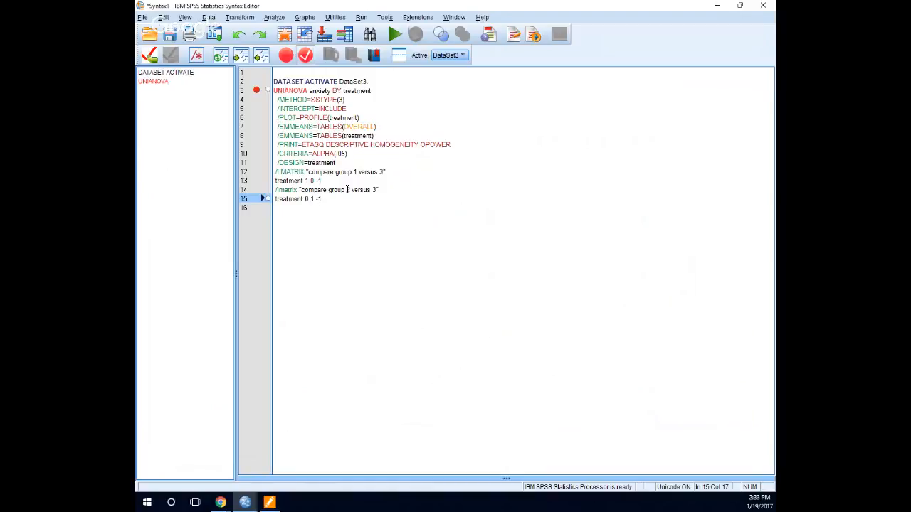
pyautogui.write('0 1 -1.')
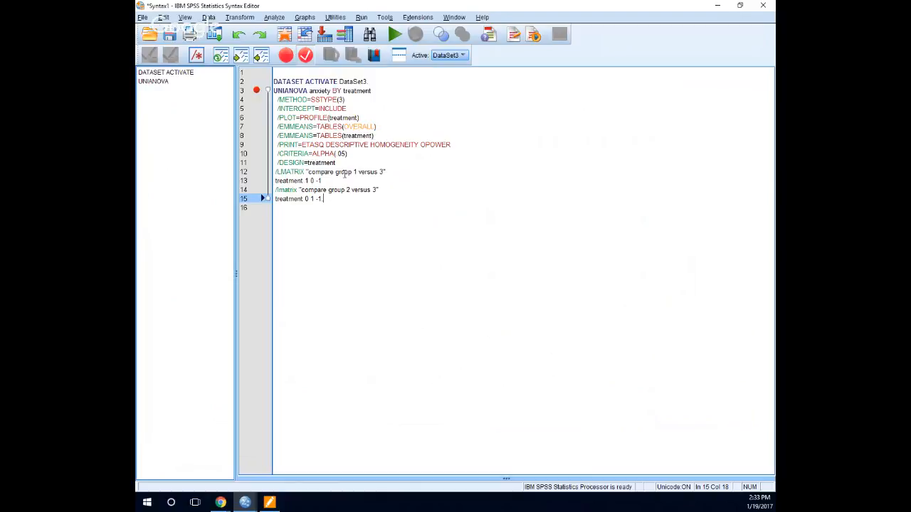
# Step: Run the whole syntax with both LMATRIX contrasts and look through the output for the group 2 versus 3 results
pyautogui.moveTo(340, 205); pyautogui.dragTo(274, 72)
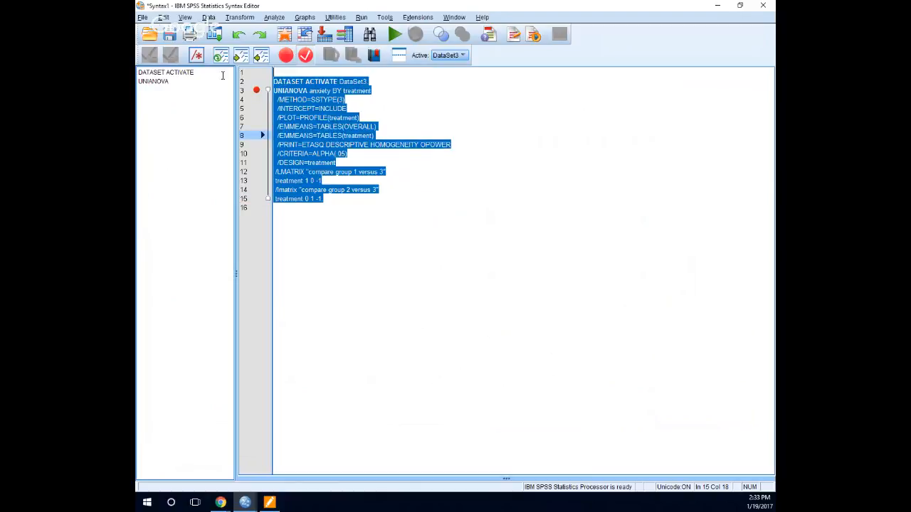
pyautogui.click(395, 35)
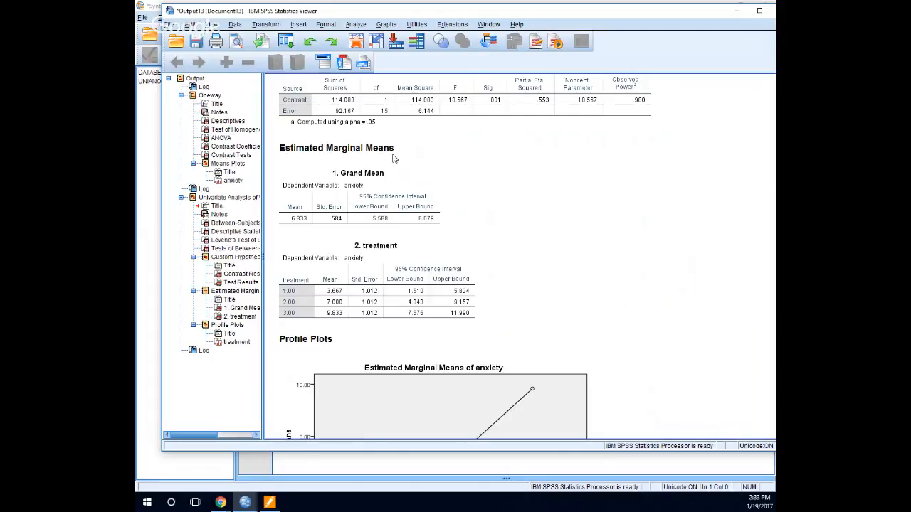
pyautogui.scroll(10, 395, 158)
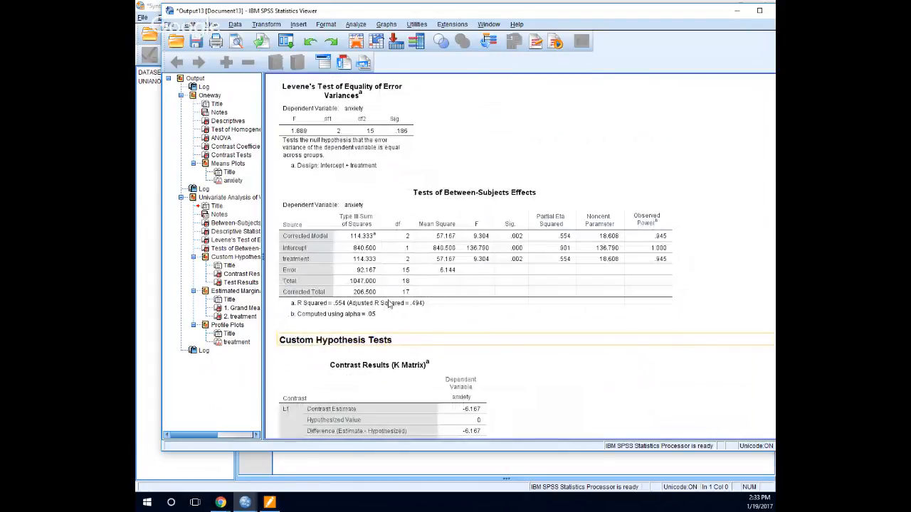
pyautogui.scroll(3, 388, 304)
pyautogui.scroll(-8, 388, 308)
pyautogui.scroll(2, 388, 308)
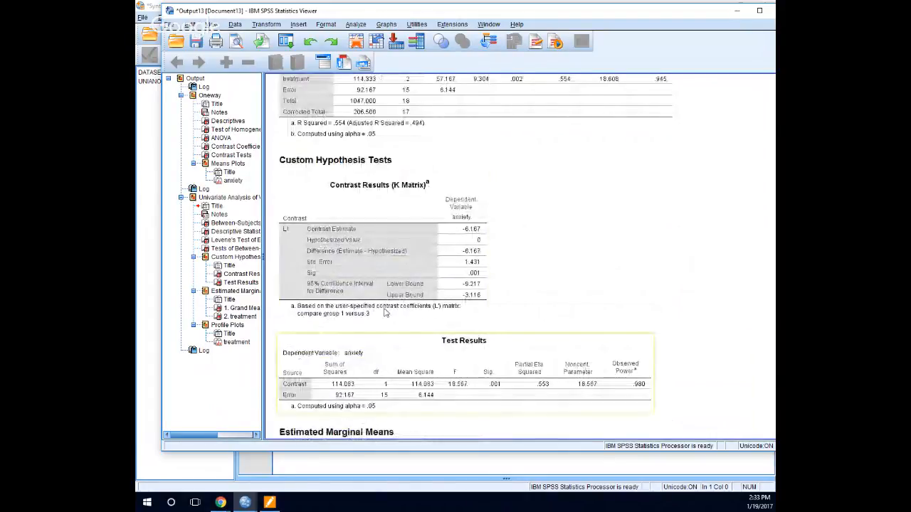
pyautogui.scroll(-10, 385, 313)
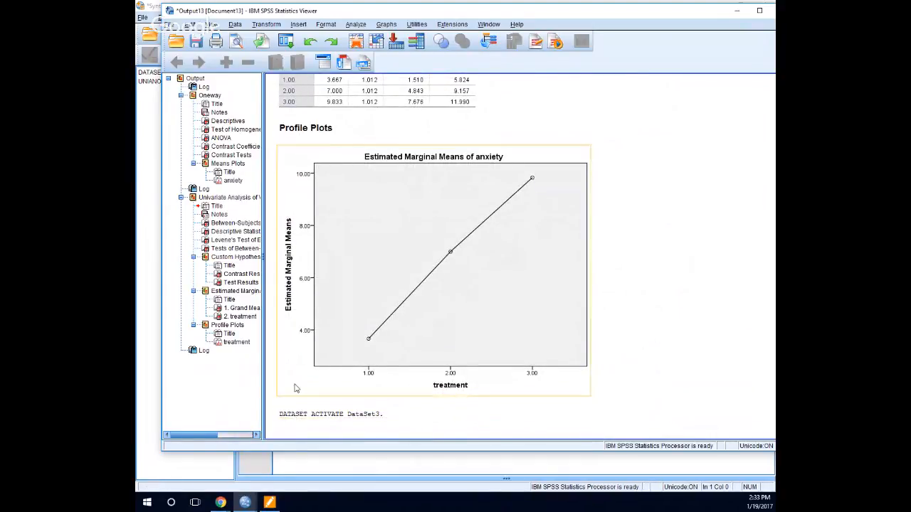
pyautogui.scroll(10, 294, 386)
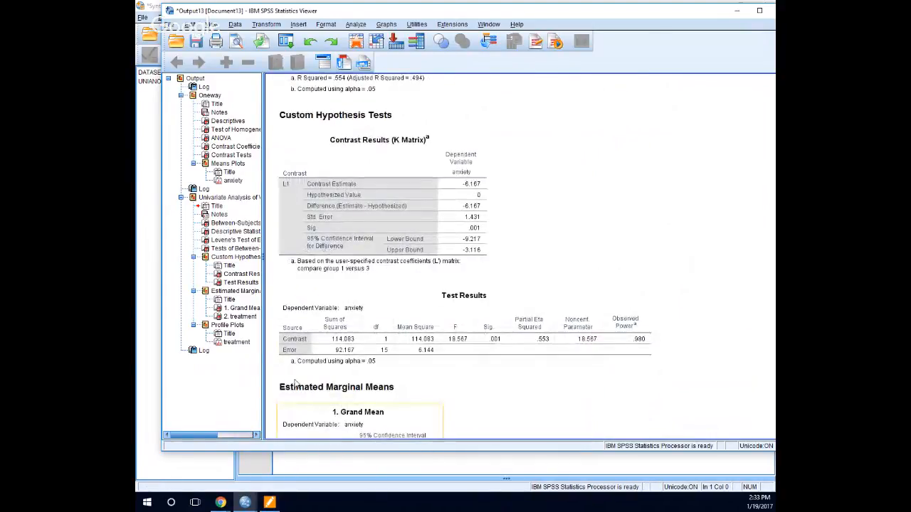
# Step: Run the complete two-contrast syntax again and recheck the Custom Hypothesis Tests and the end of the output
pyautogui.click(321, 464)
pyautogui.moveTo(330, 199); pyautogui.dragTo(273, 72)
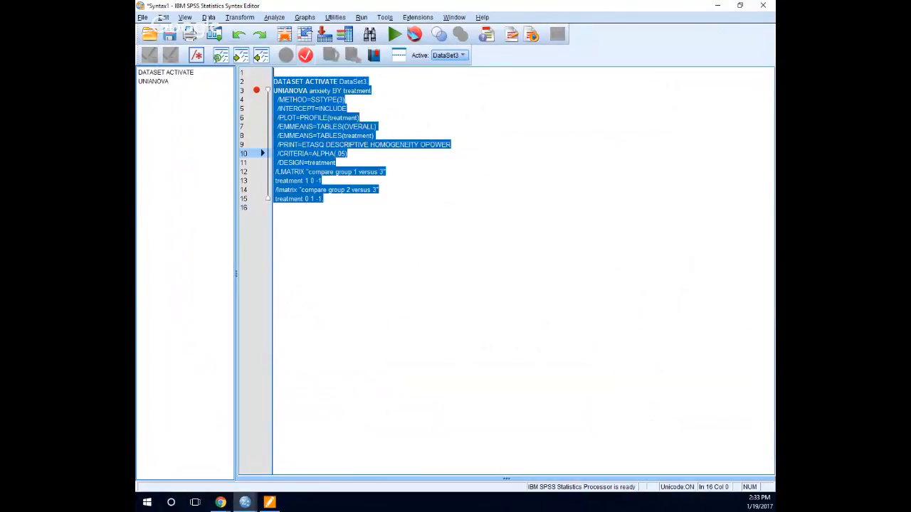
pyautogui.click(394, 34)
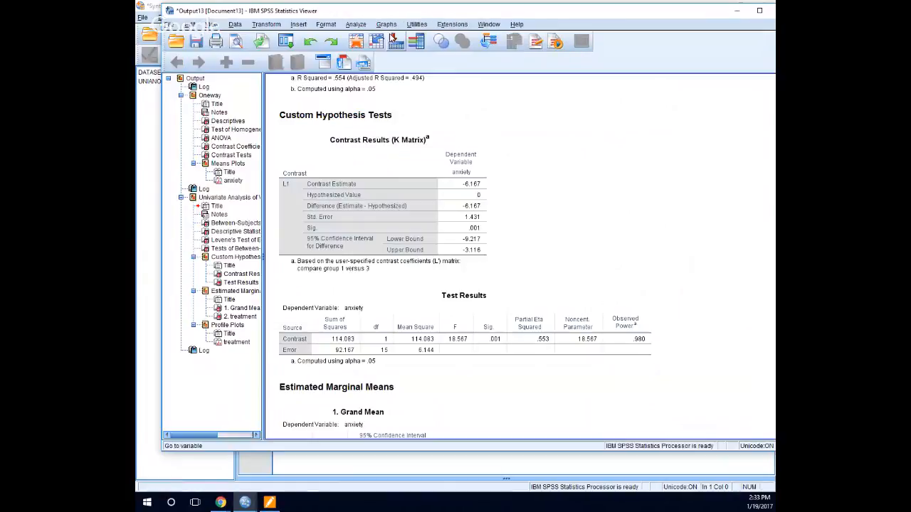
pyautogui.scroll(-5, 397, 325)
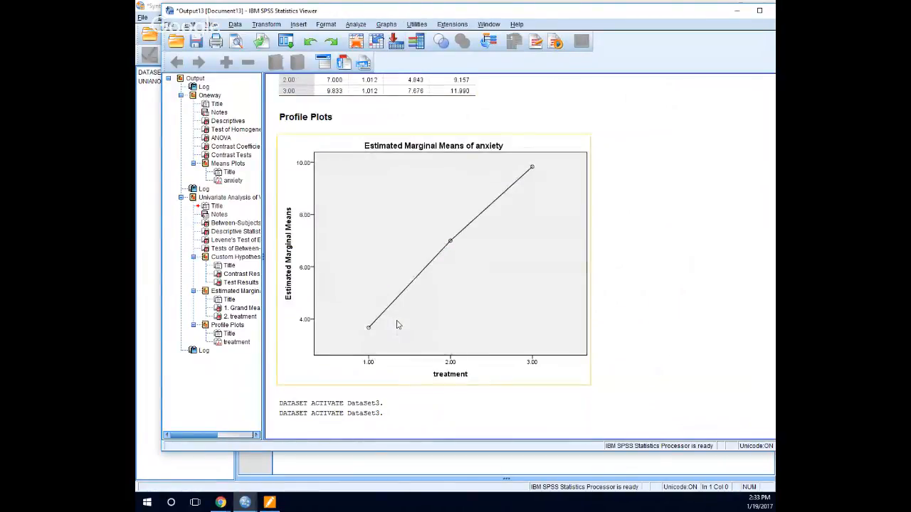
pyautogui.scroll(3, 397, 325)
pyautogui.scroll(3, 397, 325)
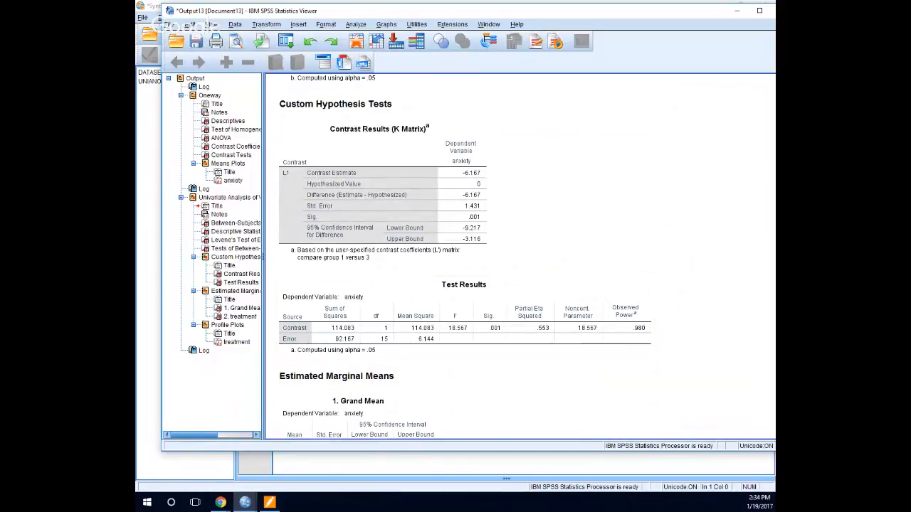
pyautogui.scroll(3, 346, 306)
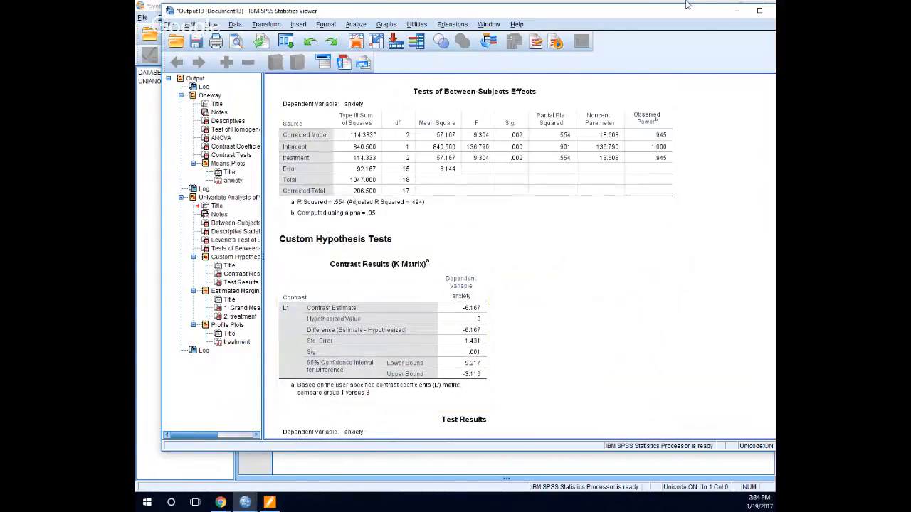
# Step: Close the old output window and end the syntax's treatment 0 1 -1 line with a period
pyautogui.moveTo(669, 17); pyautogui.dragTo(571, 16)
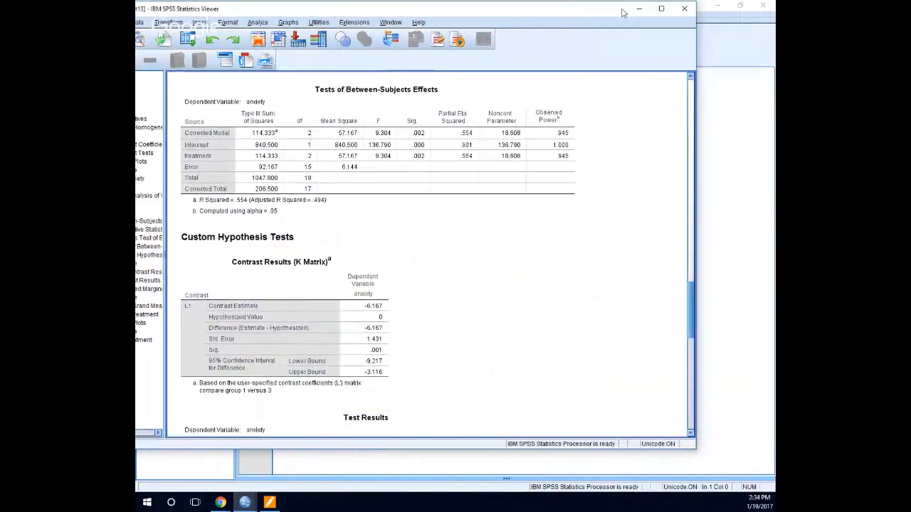
pyautogui.click(684, 8)
pyautogui.click(378, 245)
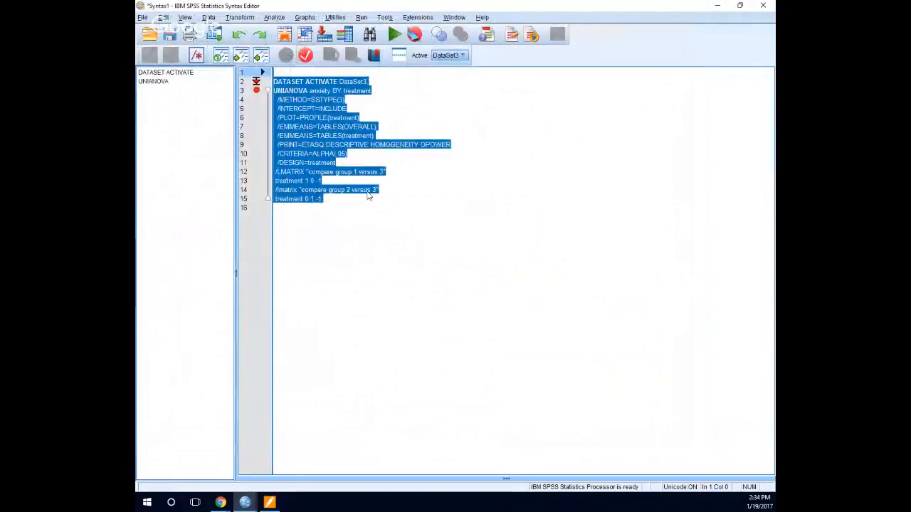
pyautogui.click(369, 199)
pyautogui.write('.')
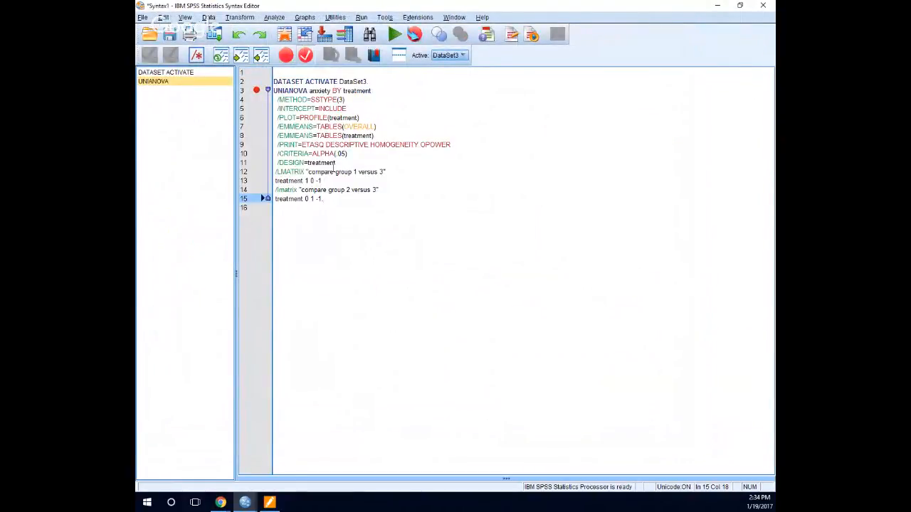
# Step: Delete the two-line "compare group 1 versus 3" contrast from the syntax, and run the UNIANOVA command with the remaining contrast
pyautogui.moveTo(323, 180); pyautogui.dragTo(274, 171)
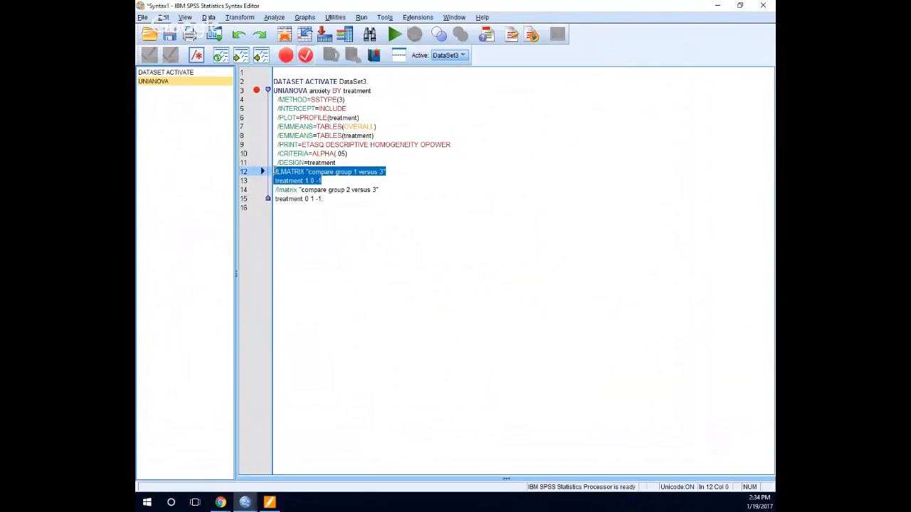
pyautogui.press('BackSpace')
pyautogui.press('BackSpace')
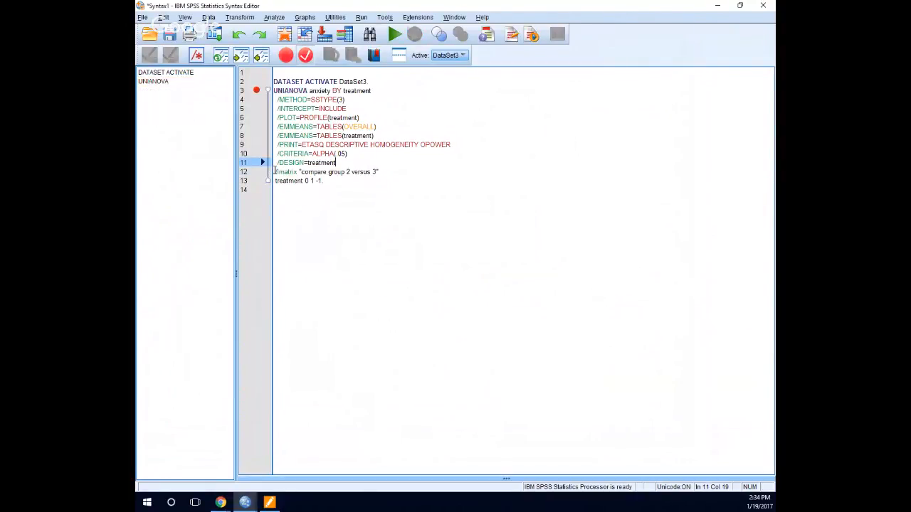
pyautogui.moveTo(348, 187); pyautogui.dragTo(281, 95)
pyautogui.click(395, 35)
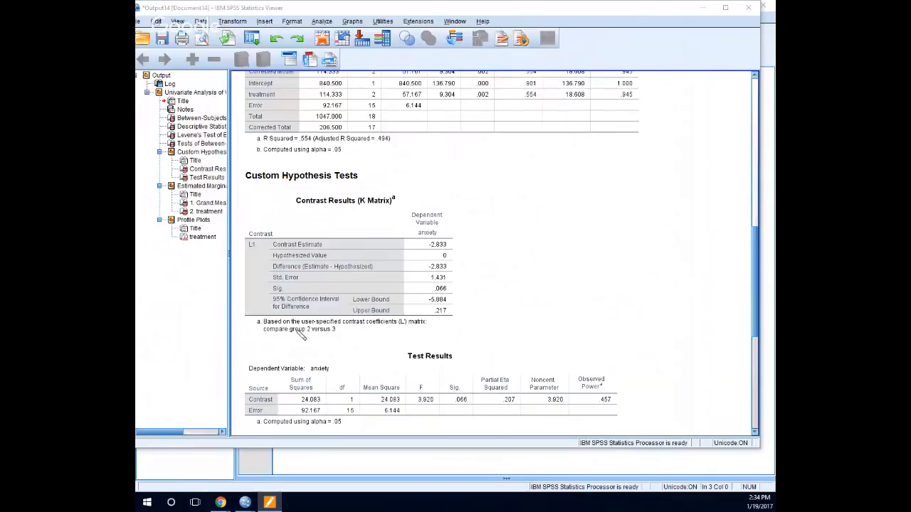
# Step: Mark the group 2 versus 3 label, Contrast Estimate and Sig. value of the Contrast Results table in red, and clear the marks
pyautogui.moveTo(269, 330); pyautogui.dragTo(343, 331)
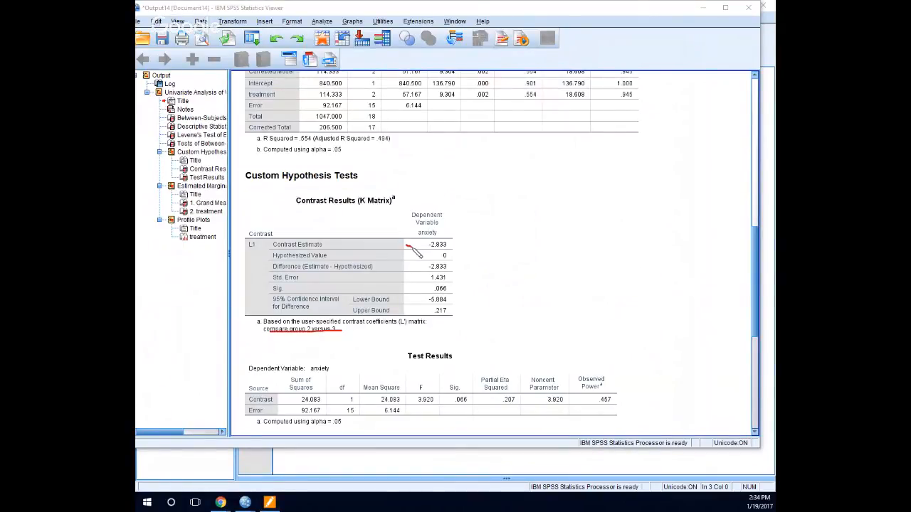
pyautogui.moveTo(405, 246)
pyautogui.mouseDown()
pyautogui.moveTo(454, 251)
pyautogui.moveTo(392, 242)
pyautogui.moveTo(420, 251)
pyautogui.mouseUp()
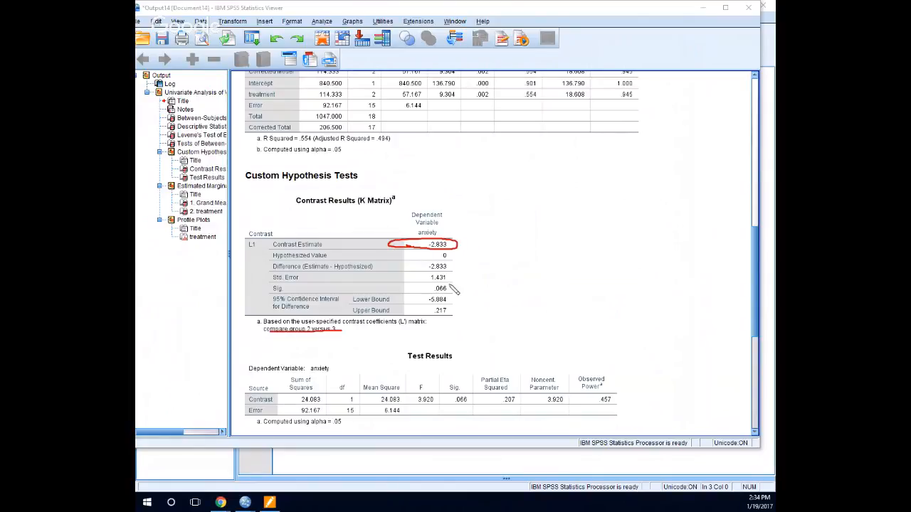
pyautogui.moveTo(451, 283)
pyautogui.mouseDown()
pyautogui.moveTo(431, 285)
pyautogui.moveTo(431, 297)
pyautogui.moveTo(459, 288)
pyautogui.mouseUp()
pyautogui.press('Escape')
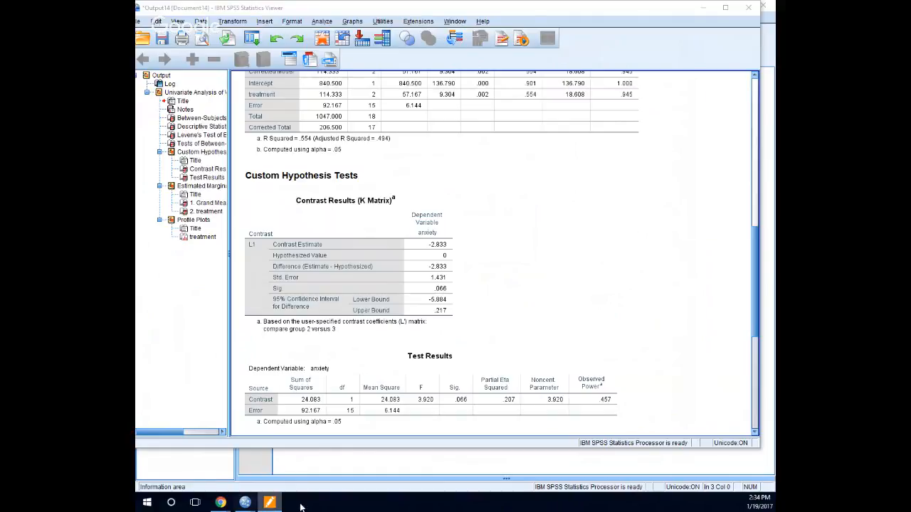
# Step: Remove the period after treatment 0 1 -1 in the syntax and start a new line below it
pyautogui.click(393, 467)
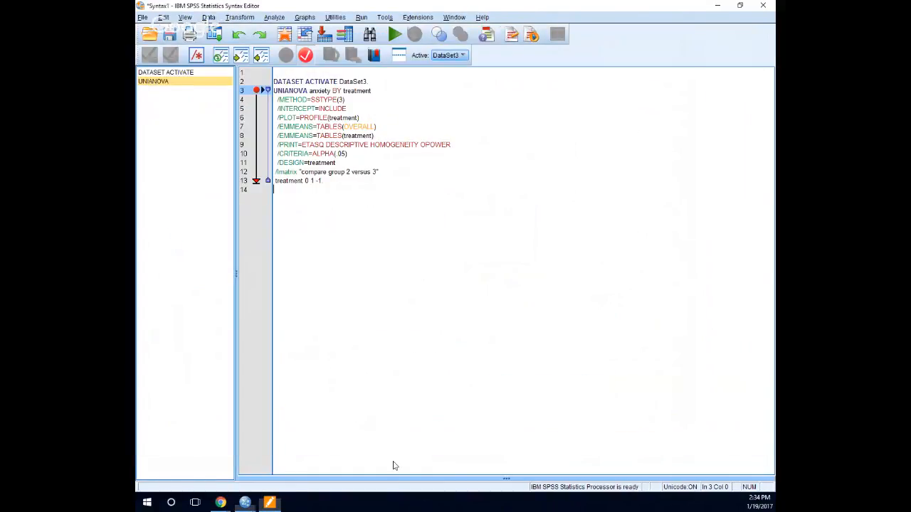
pyautogui.click(353, 182)
pyautogui.write('.')
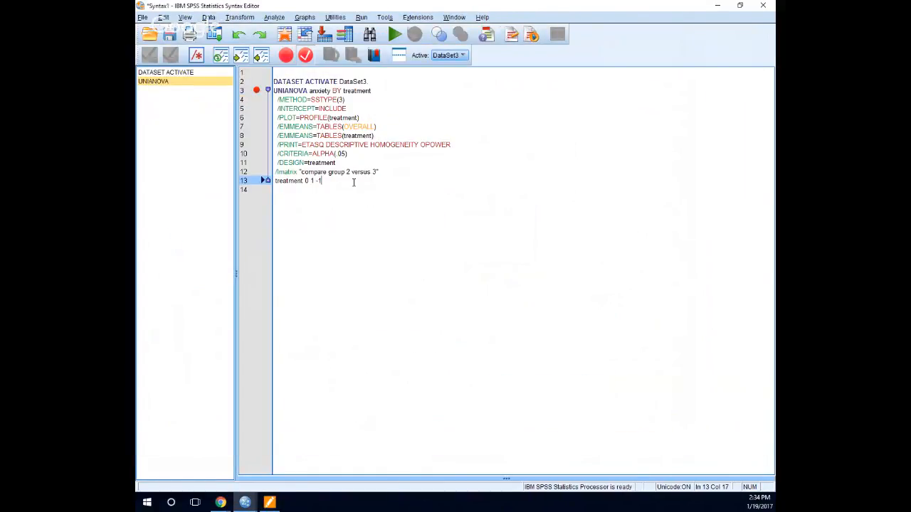
pyautogui.press('Return')
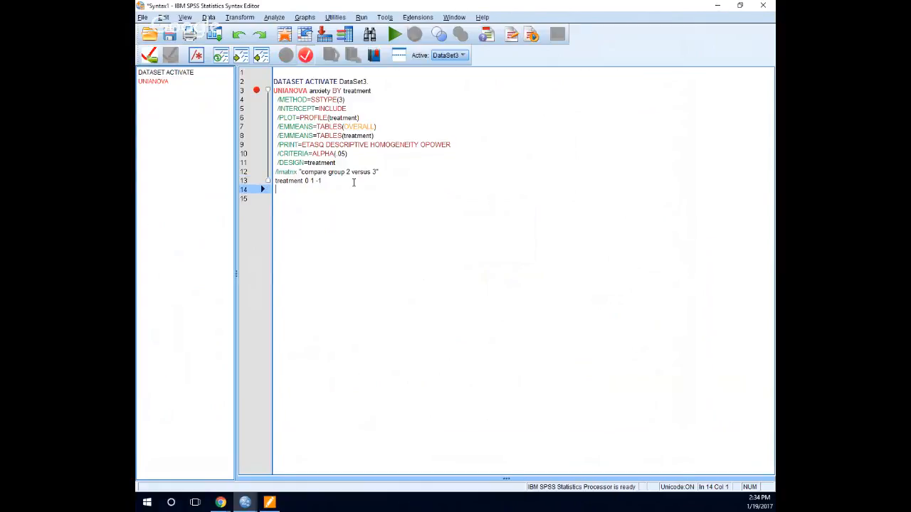
# Step: Enter a further subcommand, /lmatrix "compare average of 1 and 2 versus 3", below the group 2 versus 3 contrast
pyautogui.write('/lmatrix "compare aver')
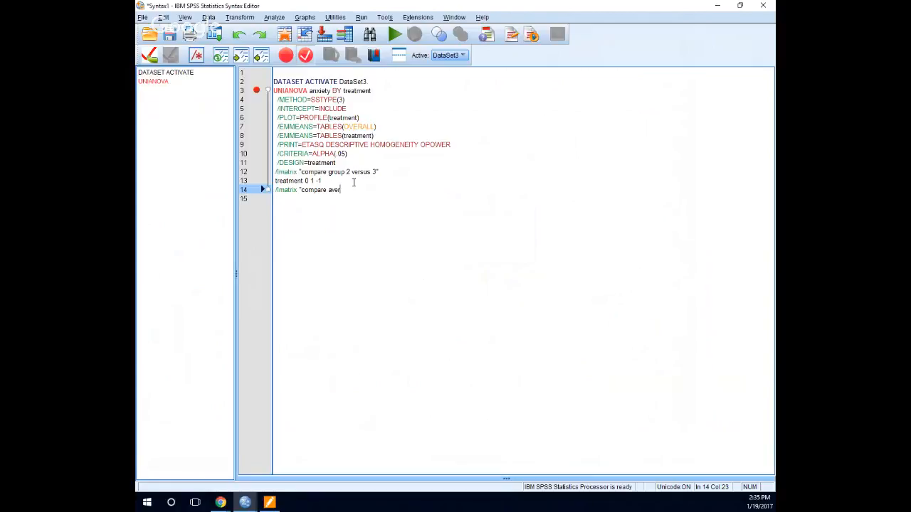
pyautogui.write('age of 2 and 3 versus')
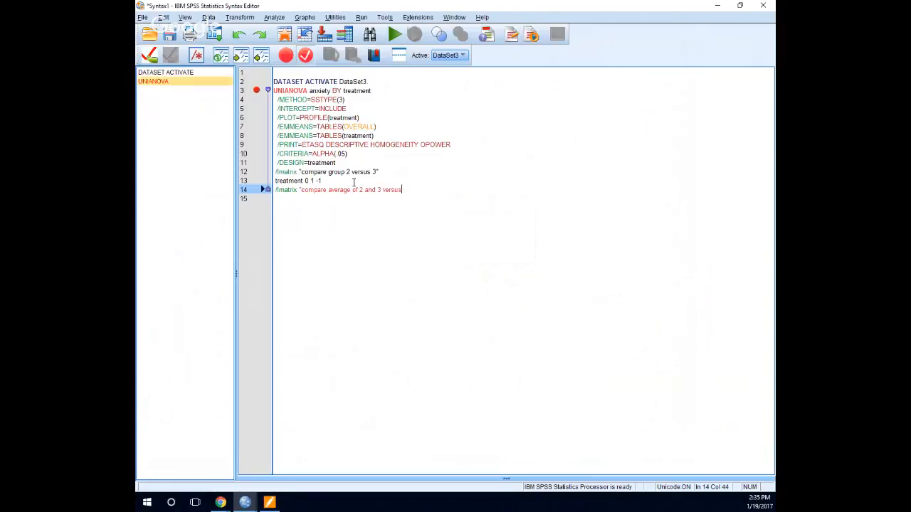
pyautogui.press('BackSpace')
pyautogui.press('BackSpace')
pyautogui.press('BackSpace')
pyautogui.press('BackSpace')
pyautogui.press('BackSpace')
pyautogui.press('BackSpace')
pyautogui.press('BackSpace')
pyautogui.press('BackSpace')
pyautogui.press('BackSpace')
pyautogui.press('BackSpace')
pyautogui.press('BackSpace')
pyautogui.press('BackSpace')
pyautogui.write('1 and 2 versus 3')
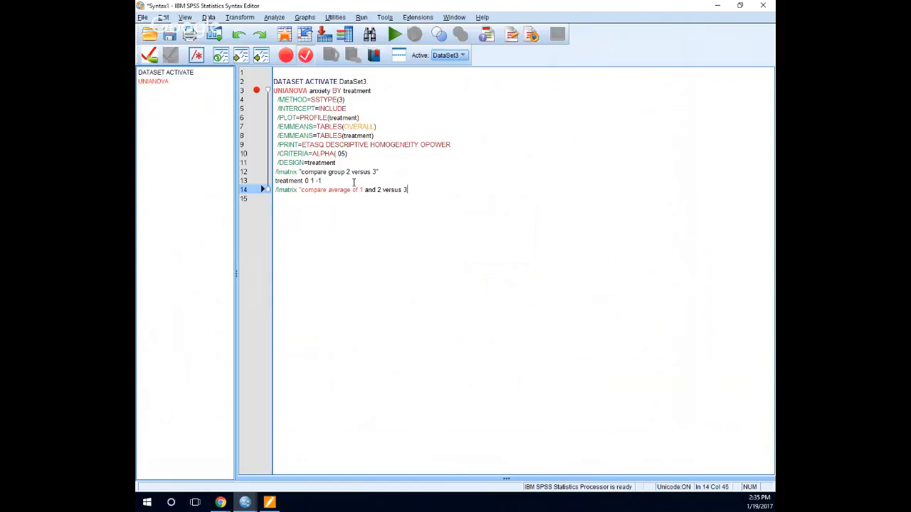
pyautogui.write('"')
# Step: Specify the averaged contrast's coefficients on the following line as treatment 1/2 1/2 -1, ending with a period
pyautogui.press('Return')
pyautogui.write('treatment ')
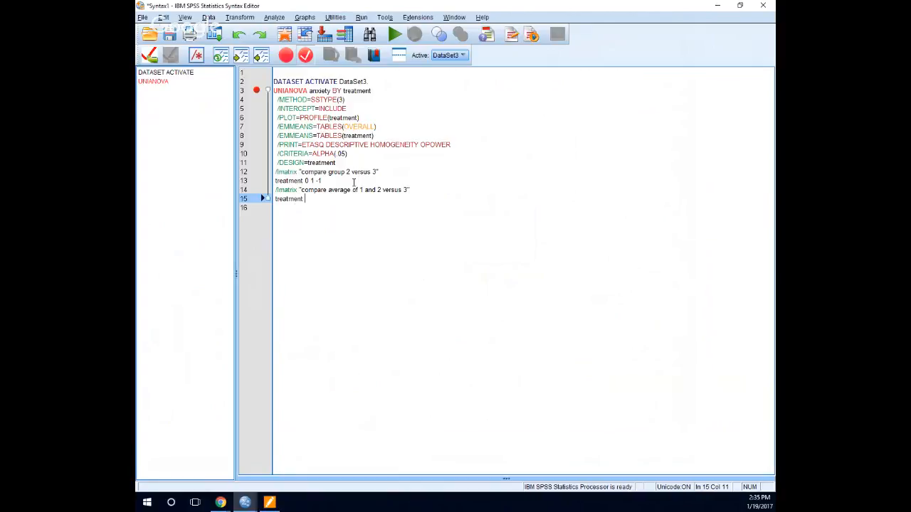
pyautogui.write('1/2 1/2 -1')
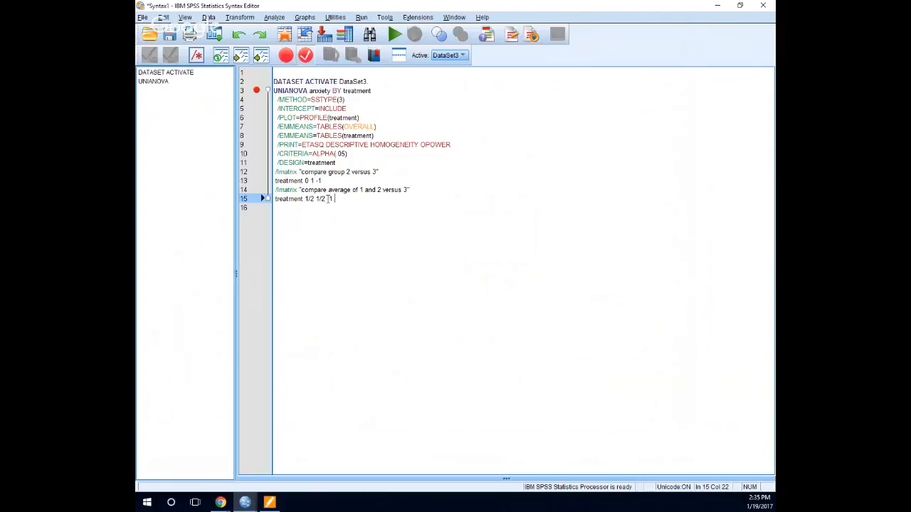
# Step: Run the UNIANOVA syntax with both LMATRIX contrasts and locate the Custom Hypothesis Tests Index in the output
pyautogui.moveTo(345, 201); pyautogui.dragTo(273, 90)
pyautogui.click(394, 34)
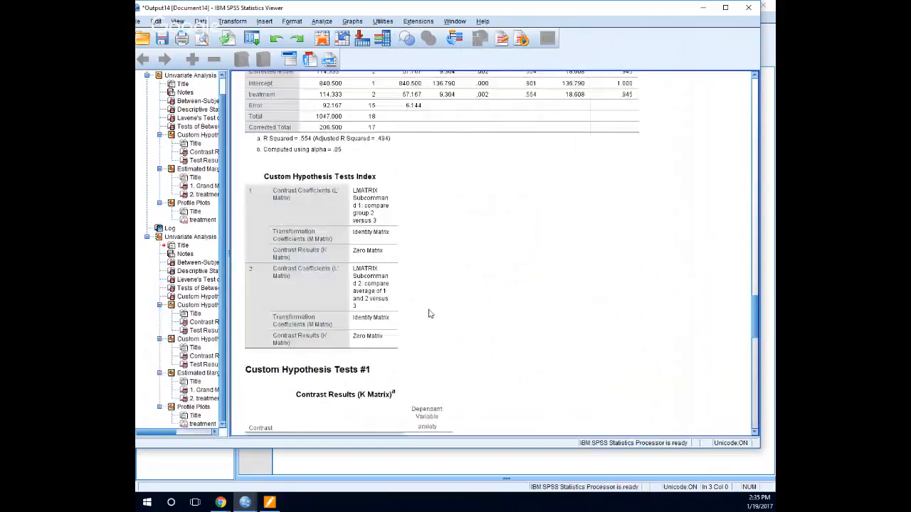
pyautogui.click(278, 194)
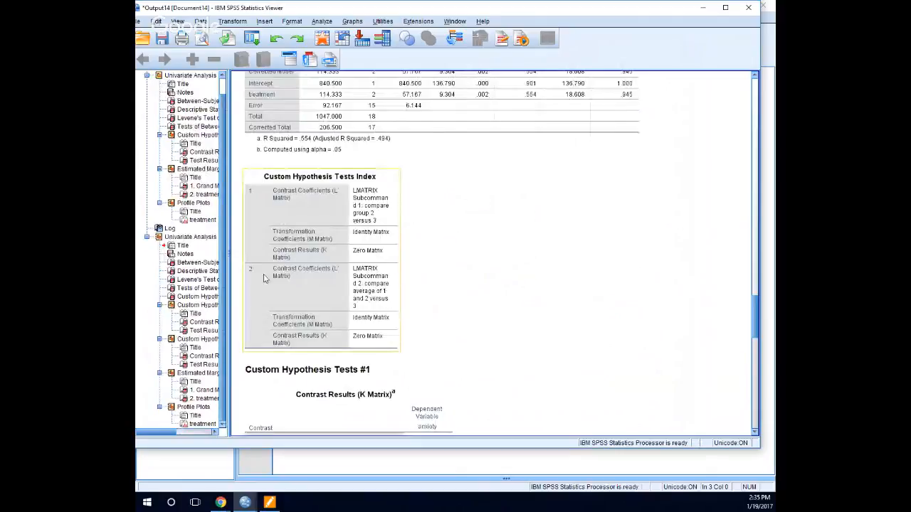
# Step: Mark the group 2 versus 3 label, Contrast Estimate and Sig. value under Custom Hypothesis Tests #1 in red, and clear the marks
pyautogui.scroll(-3, 322, 189)
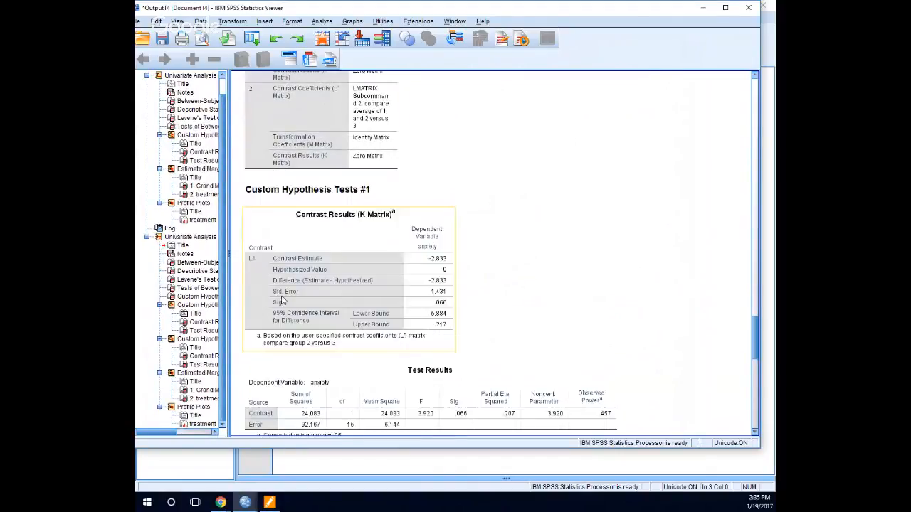
pyautogui.click(300, 194)
pyautogui.doubleClick(301, 194)
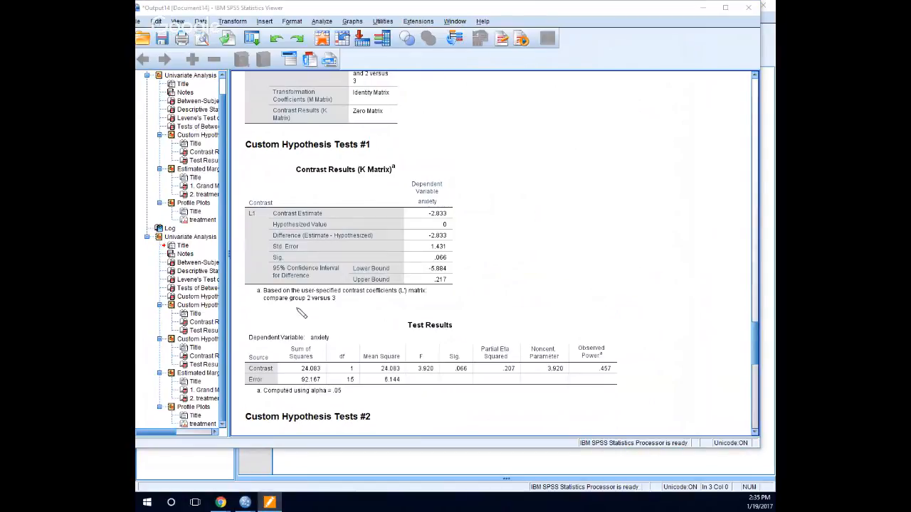
pyautogui.moveTo(295, 305); pyautogui.dragTo(340, 306)
pyautogui.moveTo(451, 220)
pyautogui.mouseDown()
pyautogui.moveTo(450, 211)
pyautogui.moveTo(423, 205)
pyautogui.moveTo(430, 228)
pyautogui.moveTo(446, 222)
pyautogui.moveTo(434, 266)
pyautogui.moveTo(454, 265)
pyautogui.mouseUp()
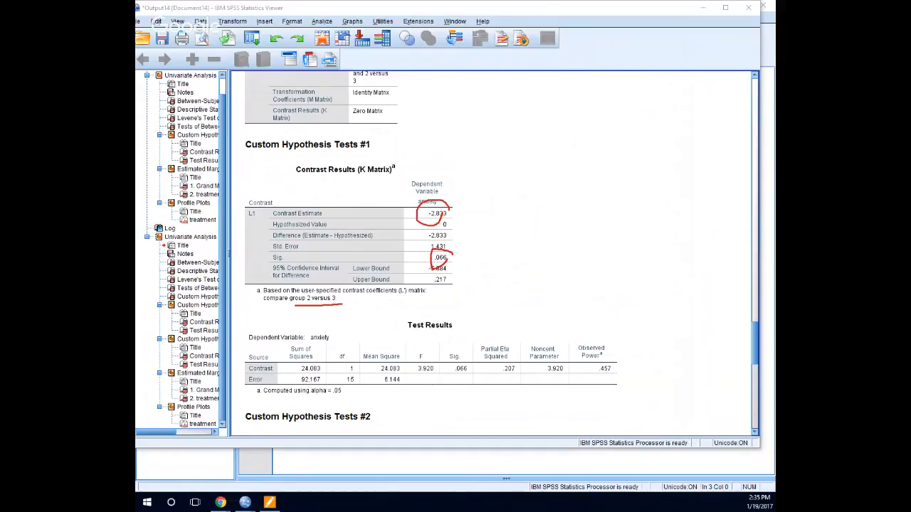
pyautogui.press('Escape')
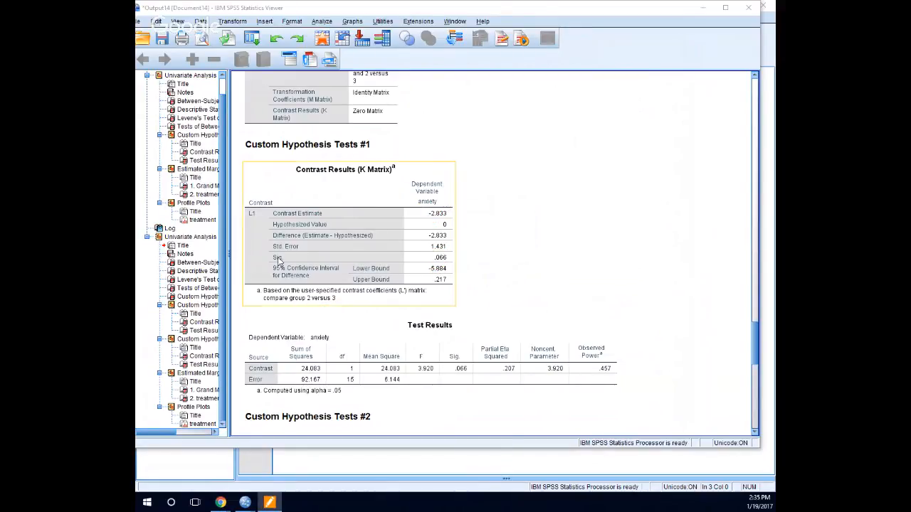
# Step: Mark the Contrast Estimate and Sig. value under Custom Hypothesis Tests #2 in red, and clear the marks
pyautogui.scroll(-5, 292, 274)
pyautogui.scroll(1, 292, 274)
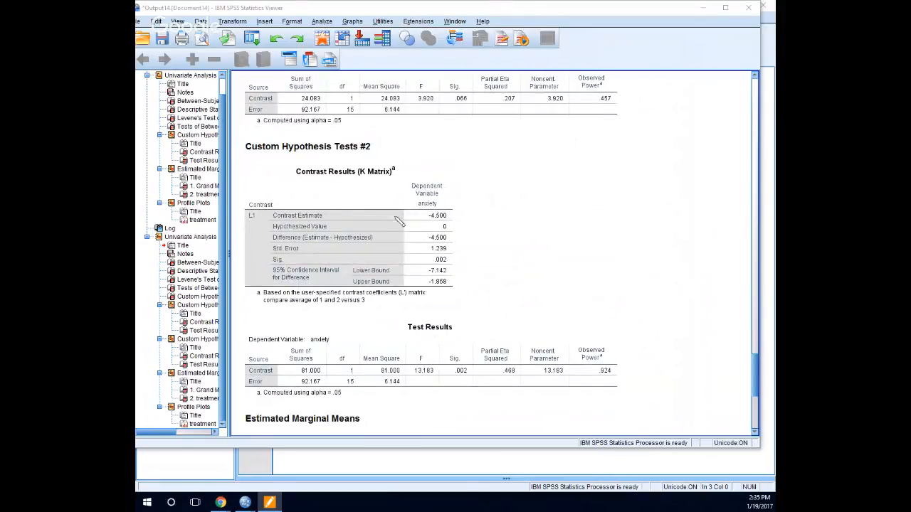
pyautogui.moveTo(421, 217)
pyautogui.mouseDown()
pyautogui.moveTo(450, 226)
pyautogui.moveTo(460, 205)
pyautogui.moveTo(422, 209)
pyautogui.moveTo(424, 225)
pyautogui.mouseUp()
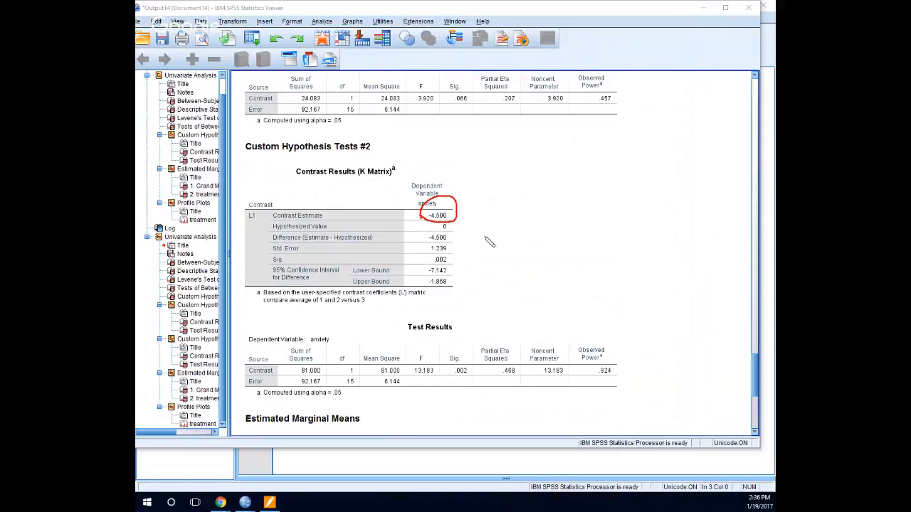
pyautogui.moveTo(451, 260)
pyautogui.mouseDown()
pyautogui.moveTo(437, 267)
pyautogui.moveTo(451, 261)
pyautogui.mouseUp()
pyautogui.click(269, 503)
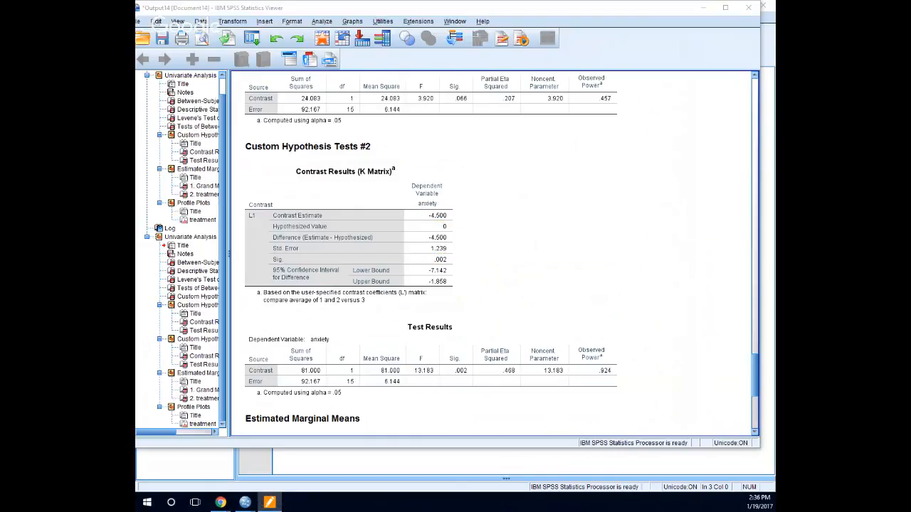